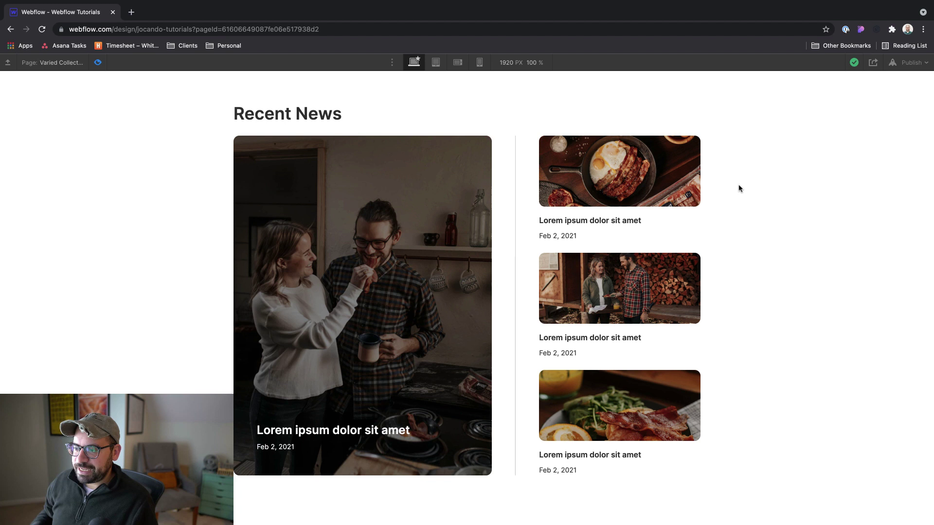
# Step: Scroll down through the previewed Recent News grid
pyautogui.scroll(-1, 583, 233)
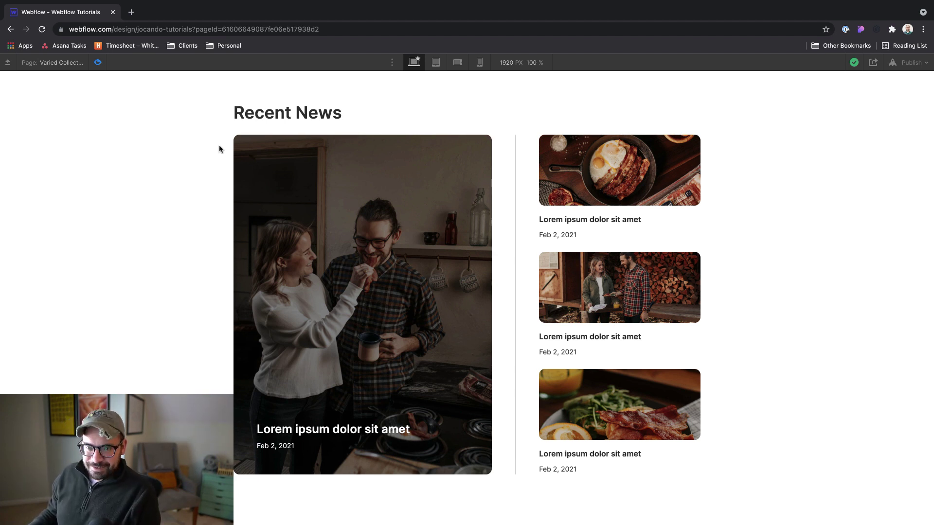
# Step: Check news-grid's 1.75fr/1fr columns, then select feature-news-wrapper spanning 1 column and 3 rows
pyautogui.click(98, 63)
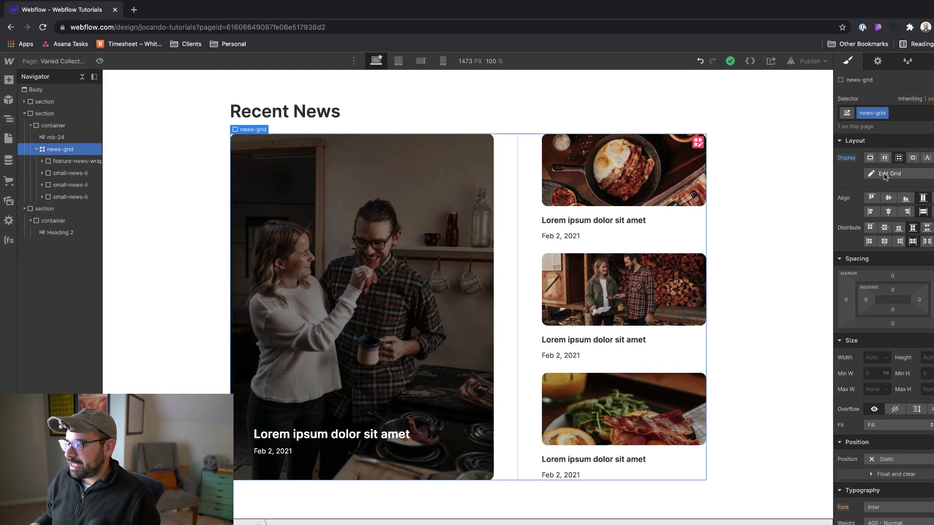
pyautogui.click(872, 172)
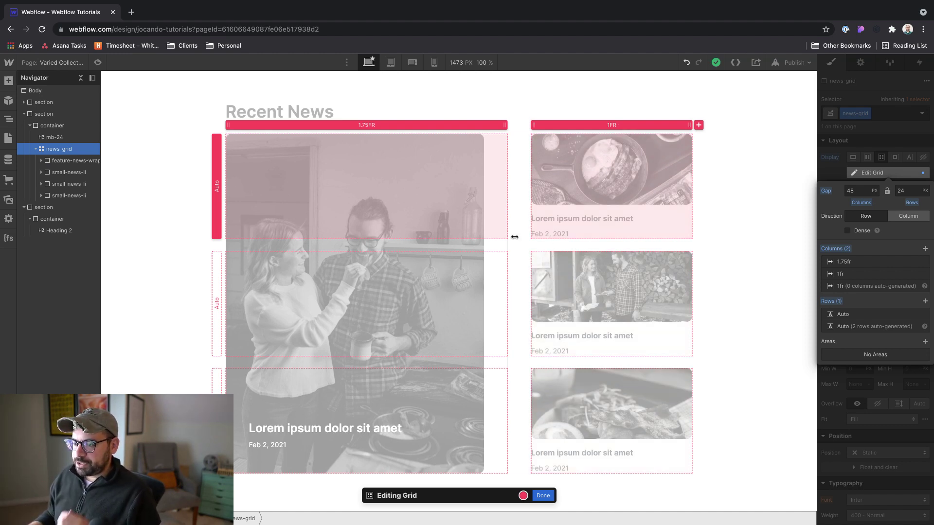
pyautogui.press('Escape')
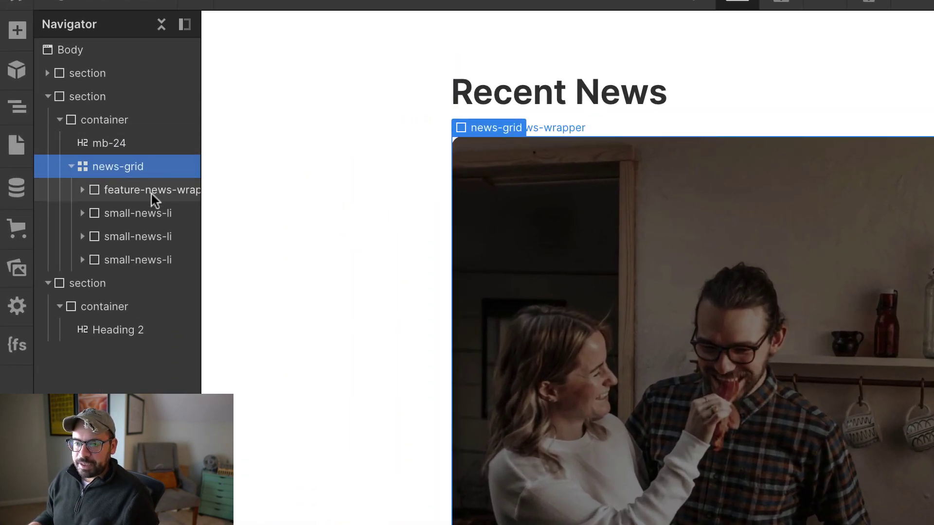
pyautogui.click(142, 213)
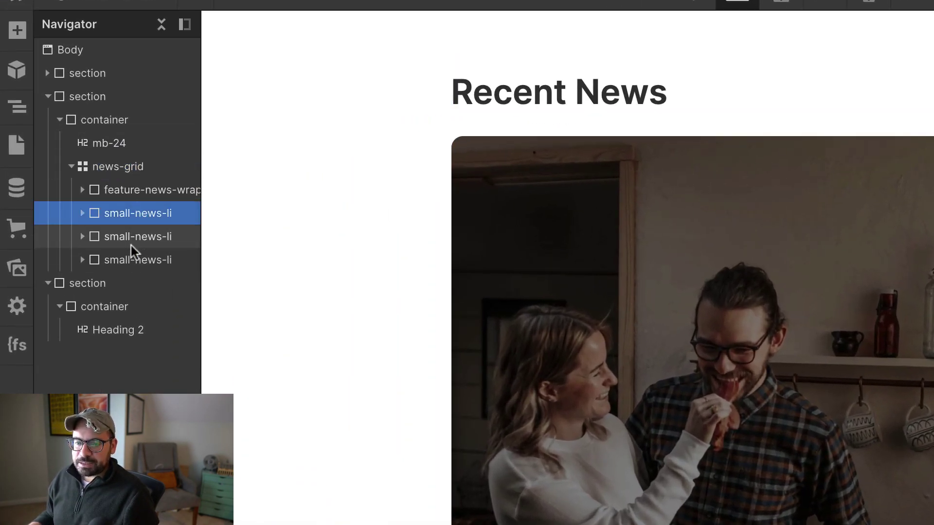
pyautogui.click(144, 189)
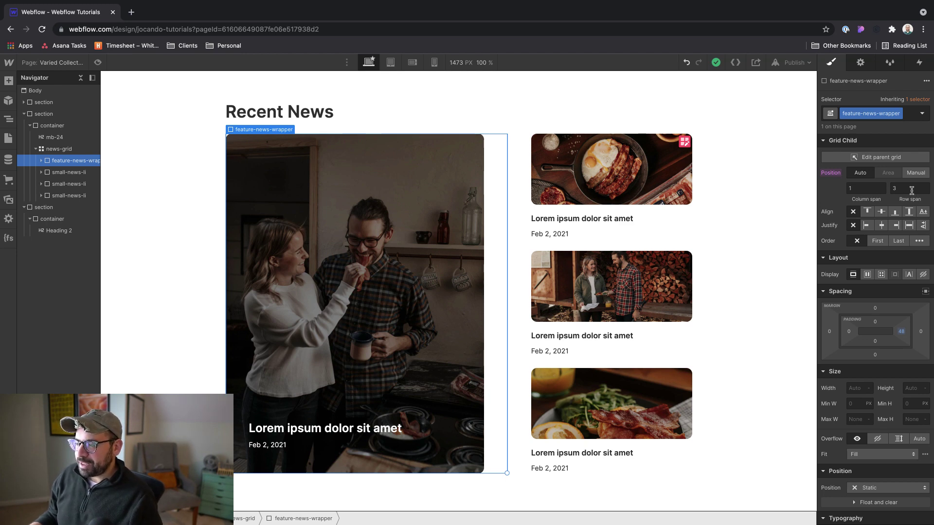
pyautogui.doubleClick(911, 190)
pyautogui.write('1')
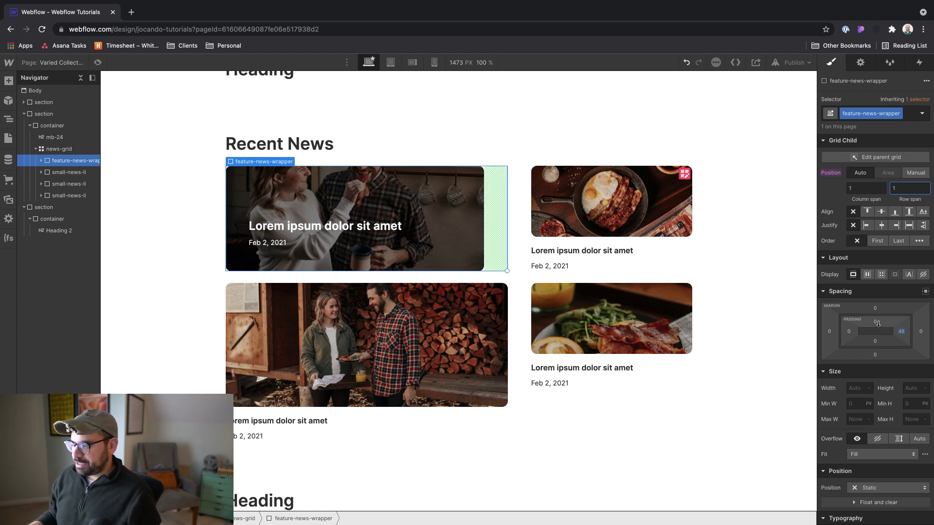
pyautogui.moveTo(876, 322); pyautogui.dragTo(877, 464)
pyautogui.hotkey('ctrl', 'z')
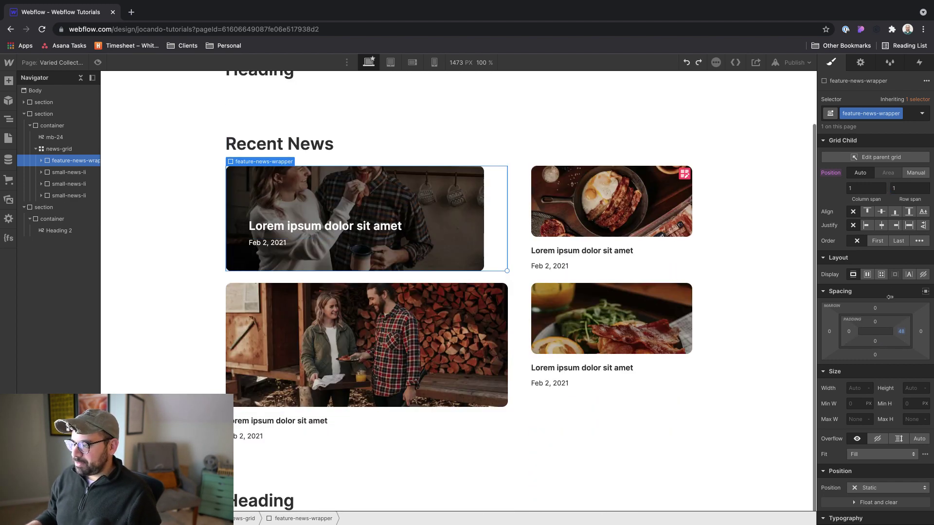
pyautogui.click(909, 191)
pyautogui.write('3')
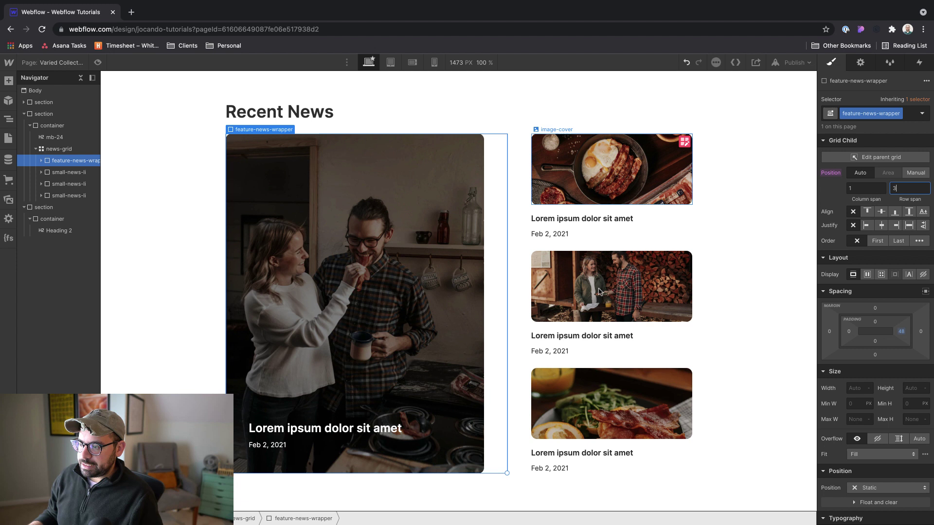
pyautogui.click(635, 224)
pyautogui.doubleClick(635, 221)
pyautogui.click(639, 218)
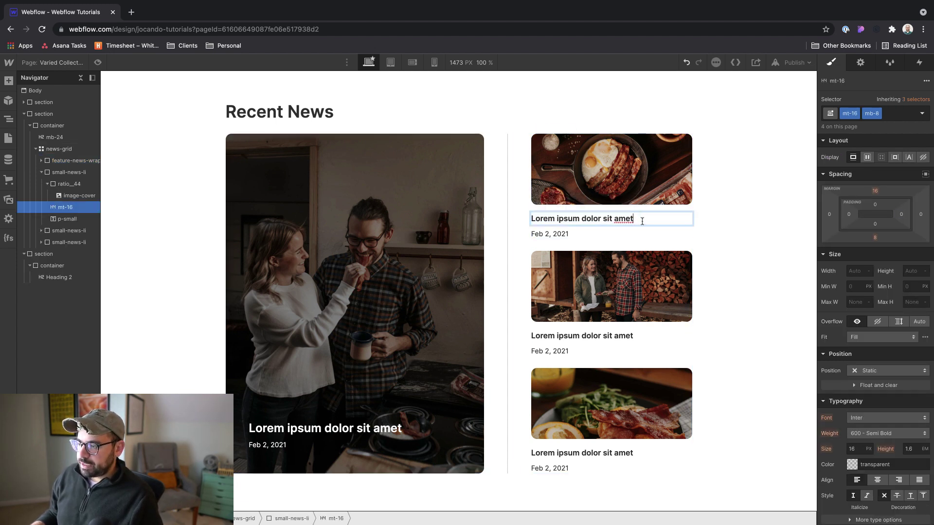
pyautogui.write('Lorem ipsum dolor sit amet')
pyautogui.press('super+v')
pyautogui.press('super+v')
pyautogui.press('super+v')
pyautogui.press('super+v')
pyautogui.press('super+v')
pyautogui.press('super+v')
pyautogui.press('super+v')
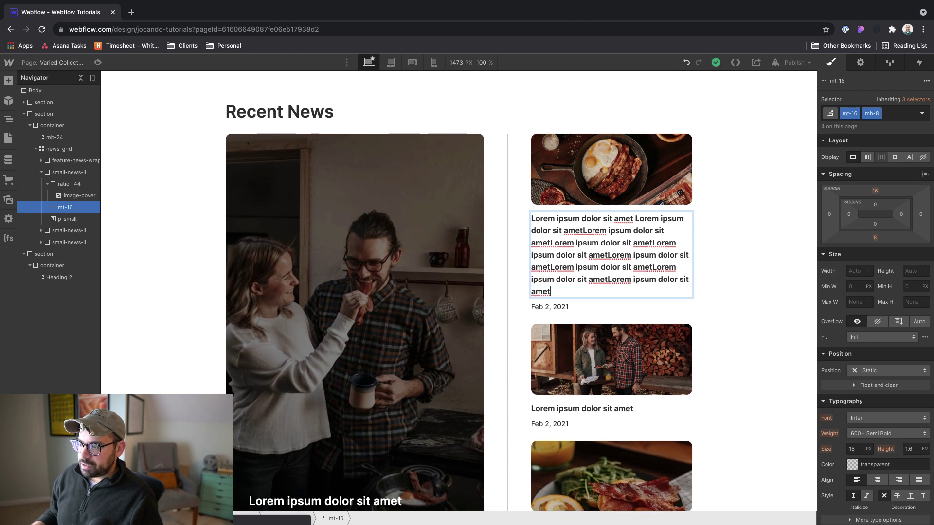
pyautogui.scroll(-3, 642, 221)
pyautogui.press('super+z')
pyautogui.press('super+z')
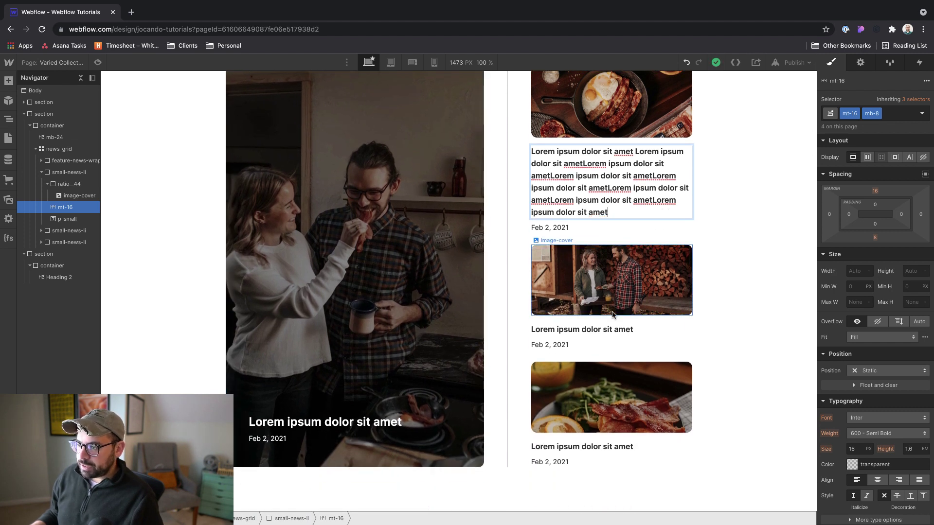
pyautogui.click(724, 263)
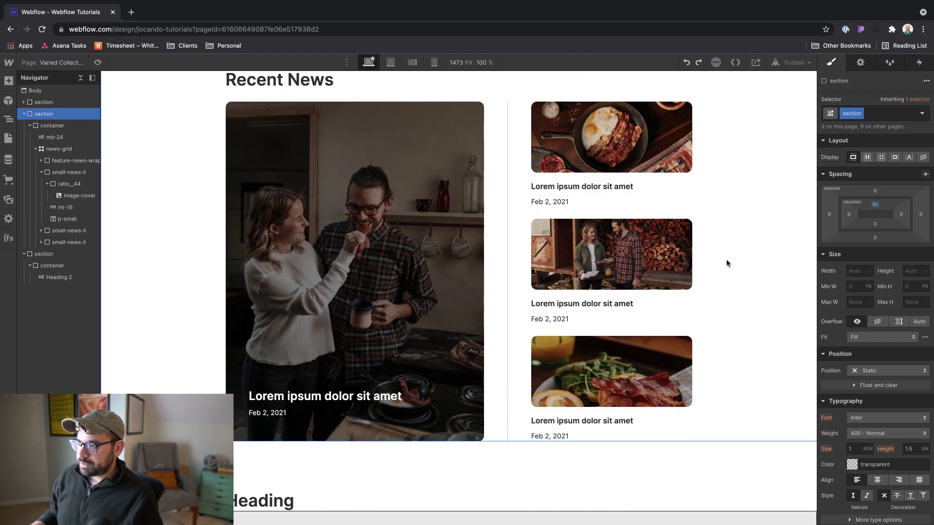
pyautogui.press('super+z')
pyautogui.scroll(1, 727, 263)
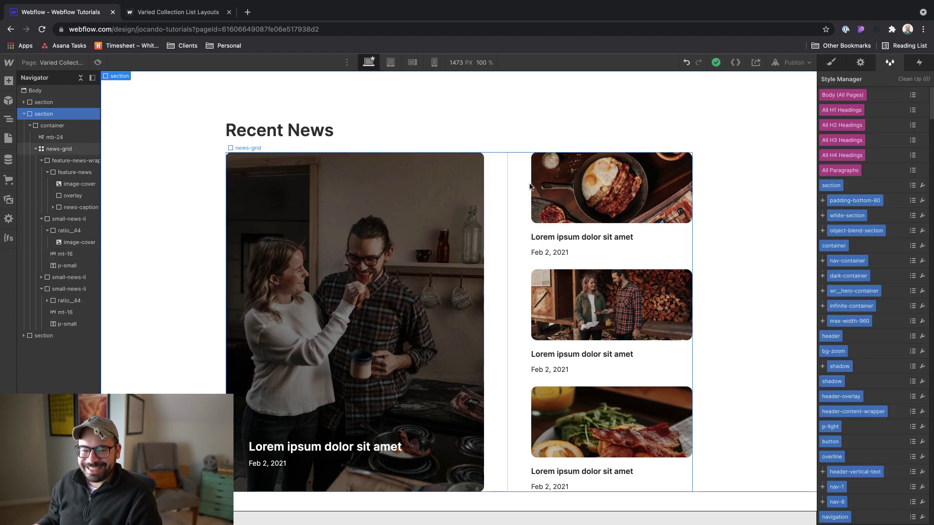
# Step: Paste a copy of the bottom section and retitle its heading 'Recent News'
pyautogui.click(500, 156)
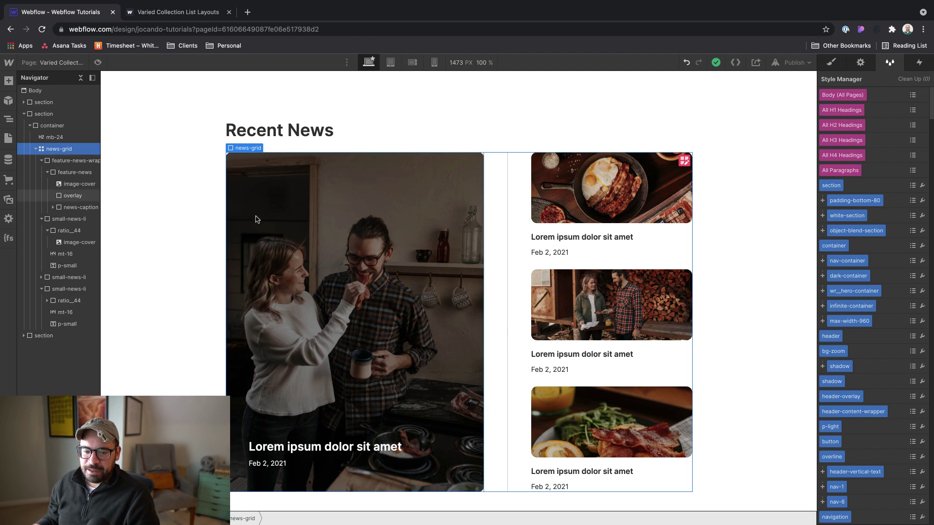
pyautogui.click(44, 336)
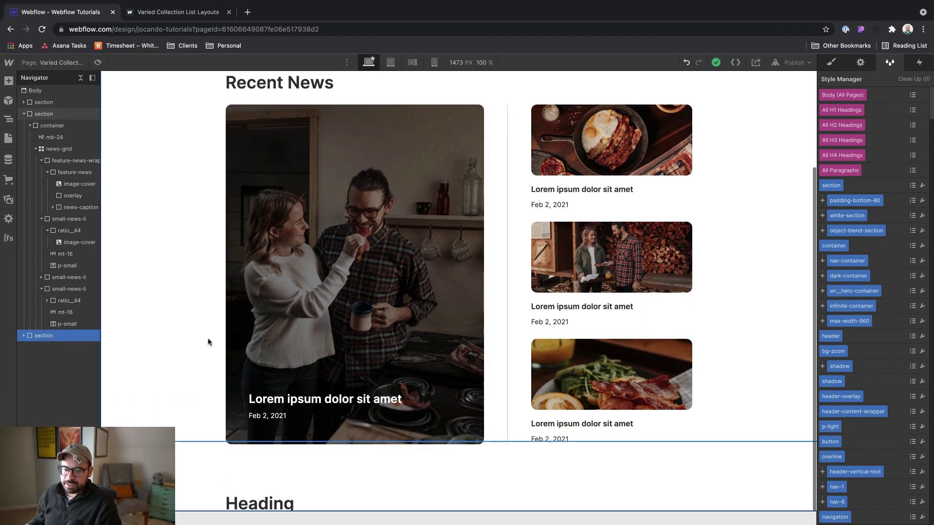
pyautogui.hotkey('ctrl', 'v')
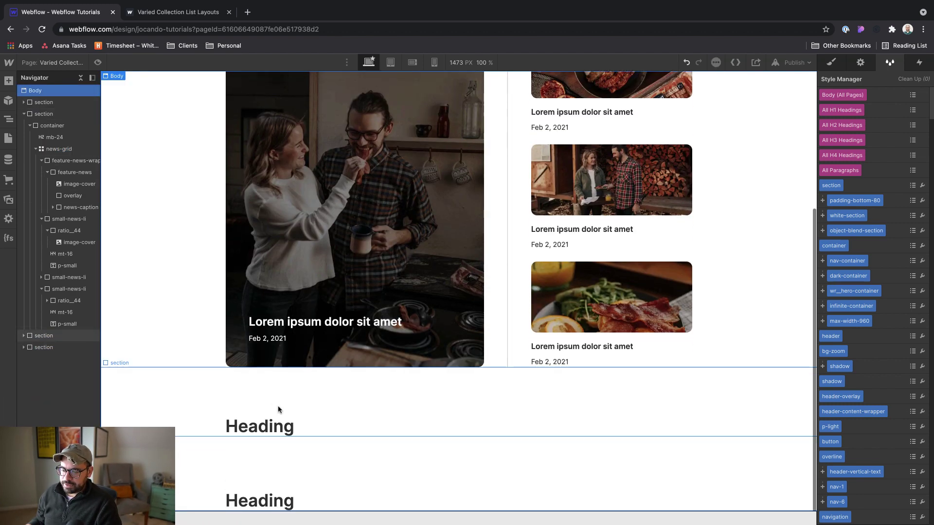
pyautogui.click(278, 432)
pyautogui.doubleClick(278, 432)
pyautogui.write('R')
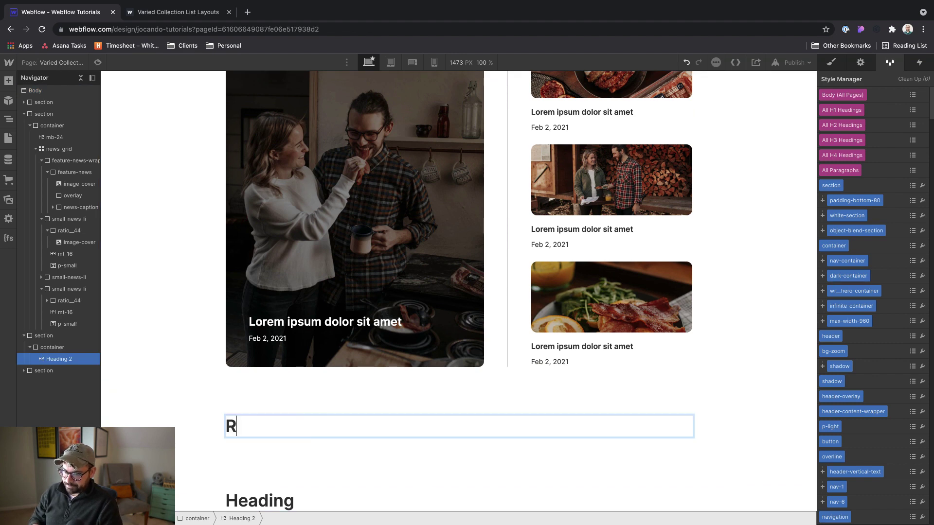
pyautogui.write('ecent News')
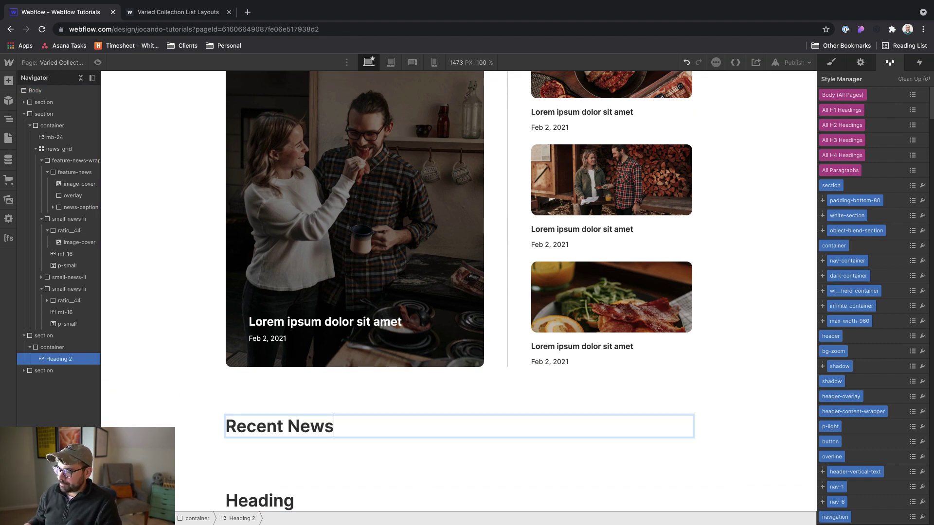
pyautogui.press('Escape')
pyautogui.press('s')
# Step: Insert a Collection List below the heading, sourced from the Blogs collection
pyautogui.scroll(-1, 360, 428)
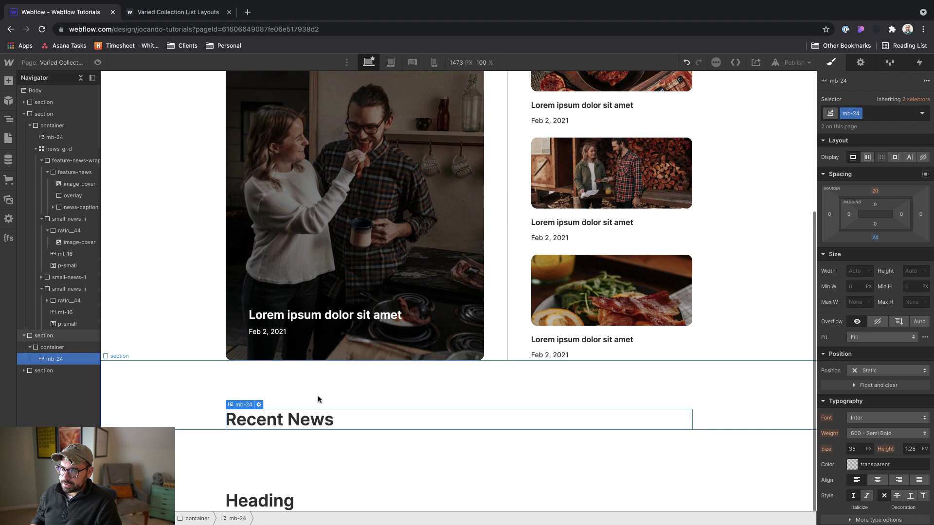
pyautogui.press('super+e')
pyautogui.write('c')
pyautogui.press('Down')
pyautogui.press('Down')
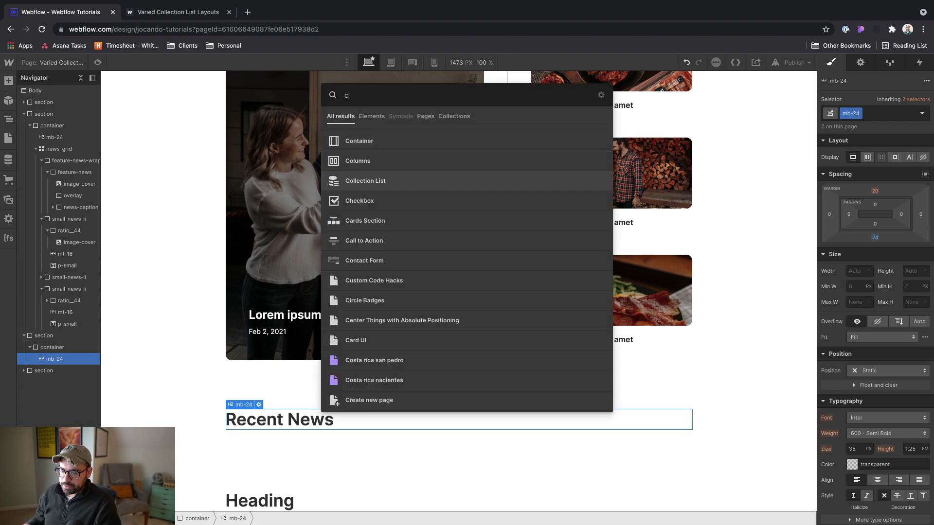
pyautogui.press('Return')
pyautogui.click(294, 389)
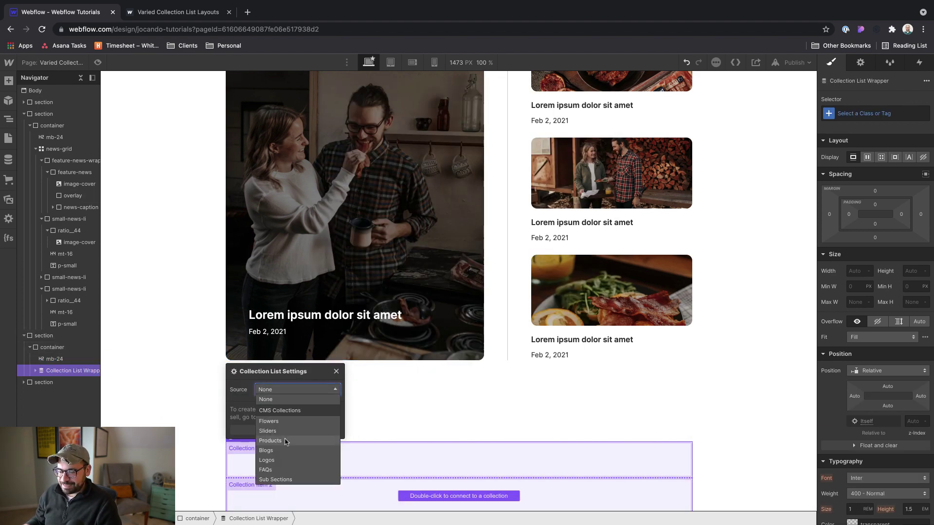
pyautogui.click(266, 451)
# Step: Limit the collection list to show only 4 items
pyautogui.scroll(-3, 389, 384)
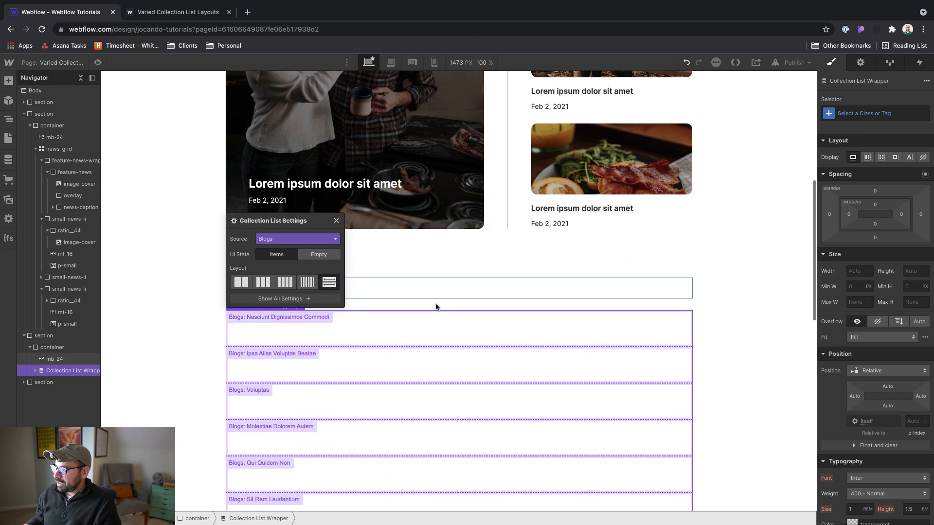
pyautogui.scroll(-1, 436, 307)
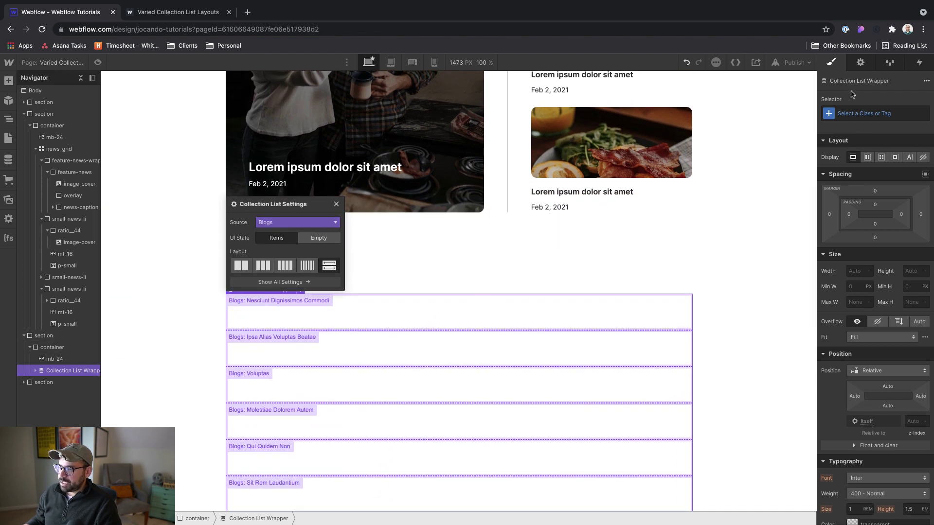
pyautogui.click(860, 62)
pyautogui.scroll(4, 723, 158)
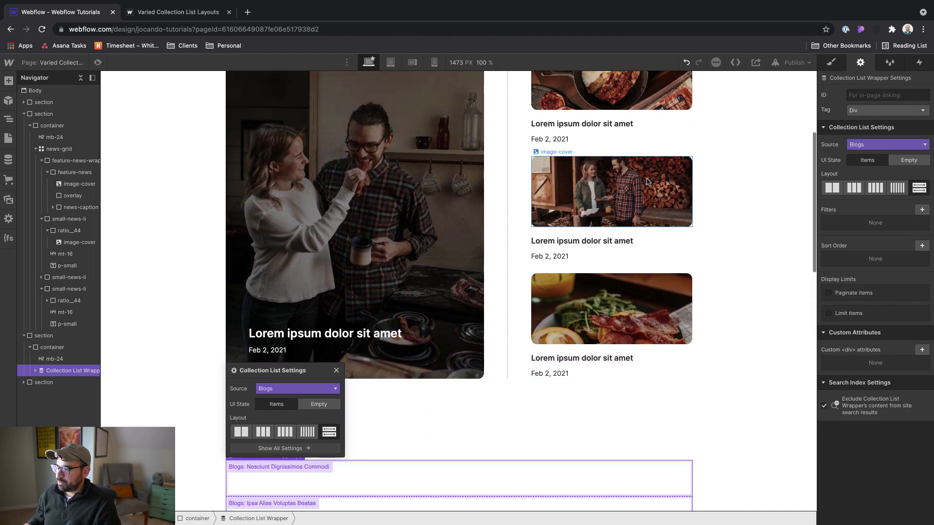
pyautogui.scroll(1, 647, 181)
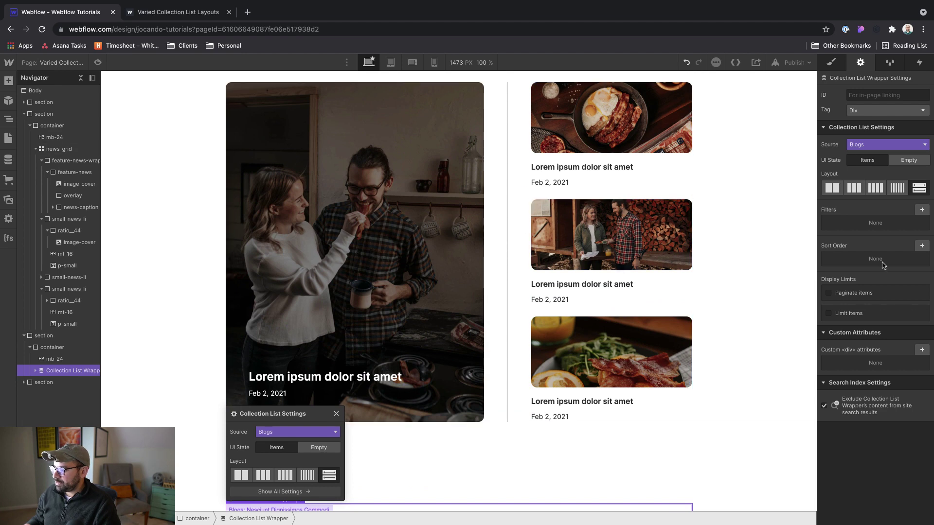
pyautogui.click(861, 314)
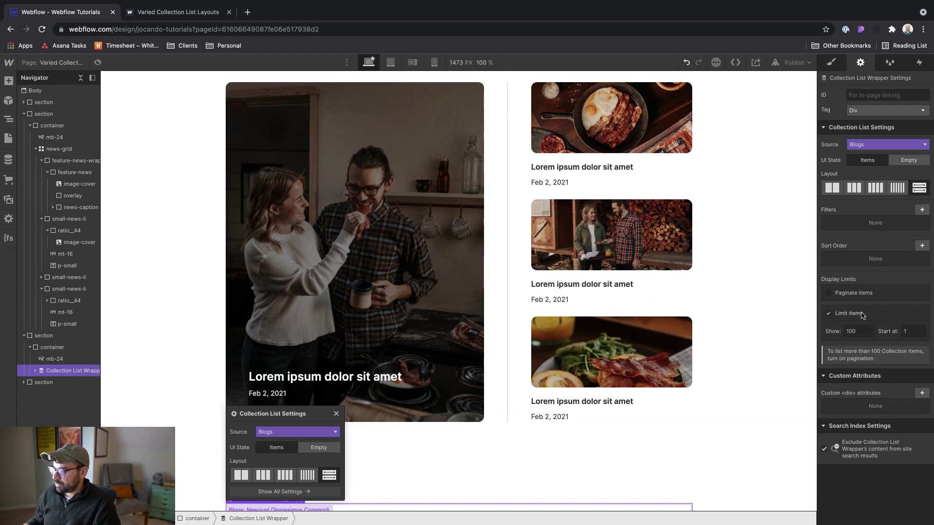
pyautogui.doubleClick(856, 332)
pyautogui.write('4')
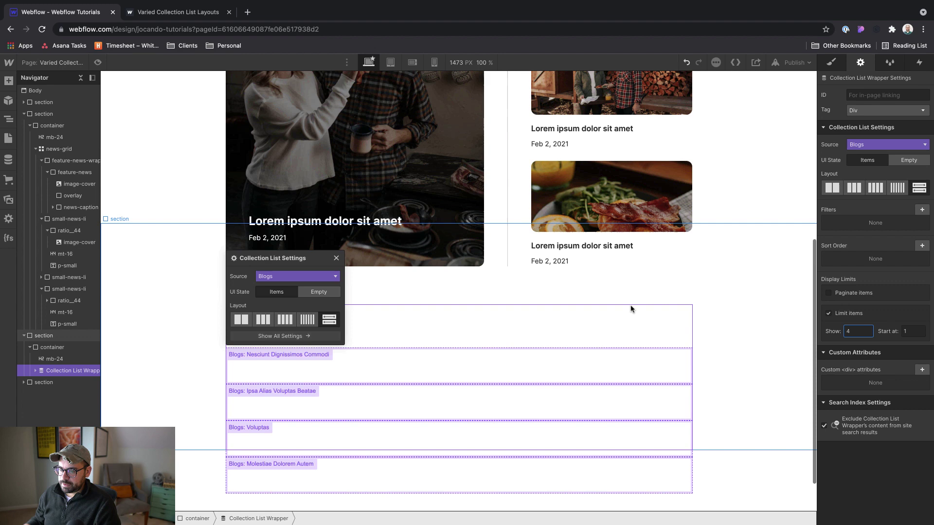
pyautogui.click(728, 306)
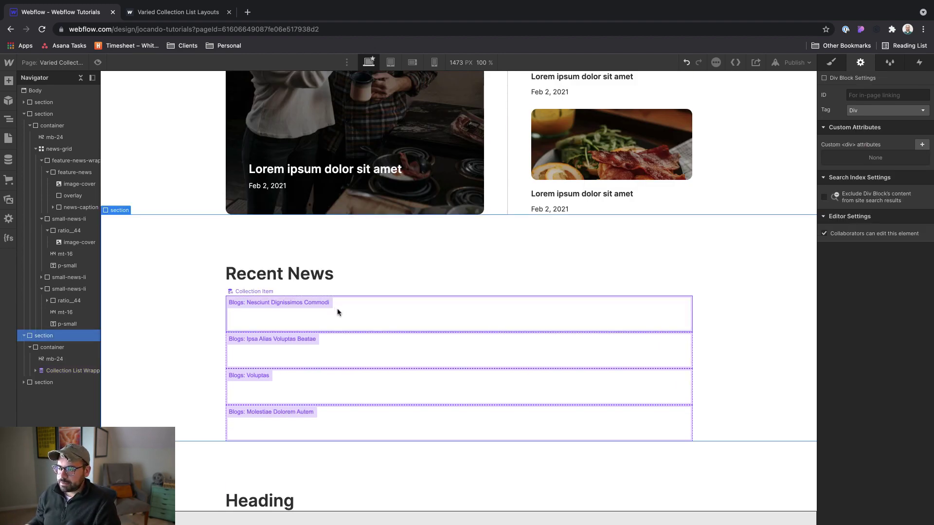
# Step: Inspect the small news cards, featured overlay and first Recent News item
pyautogui.scroll(3, 339, 312)
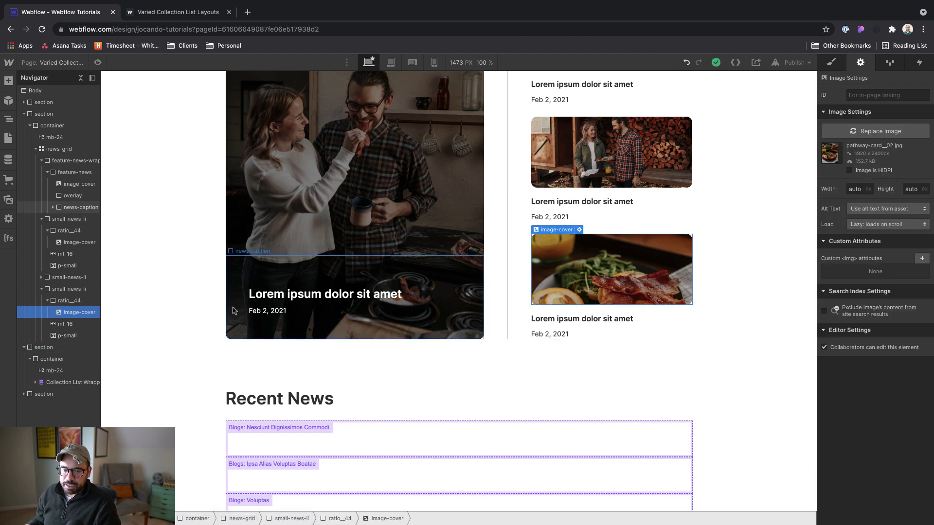
pyautogui.click(62, 290)
pyautogui.click(42, 290)
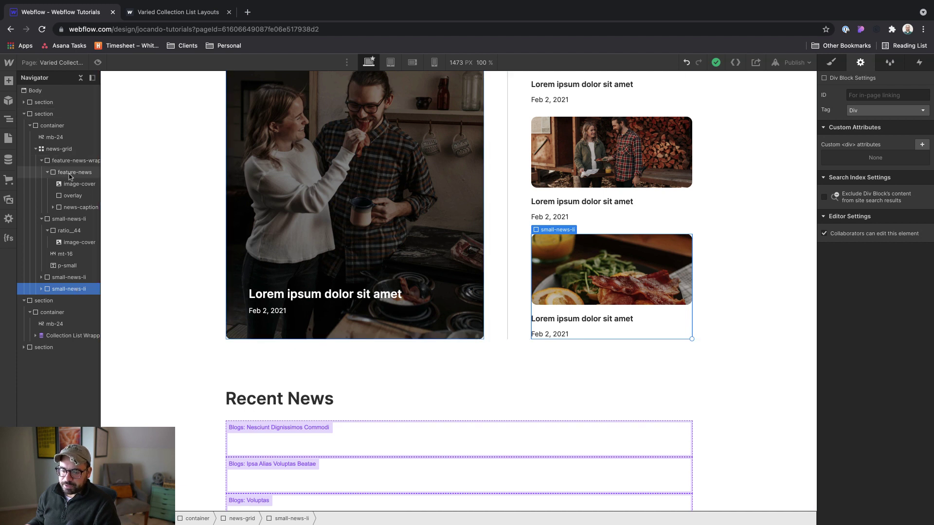
pyautogui.click(319, 441)
pyautogui.click(95, 197)
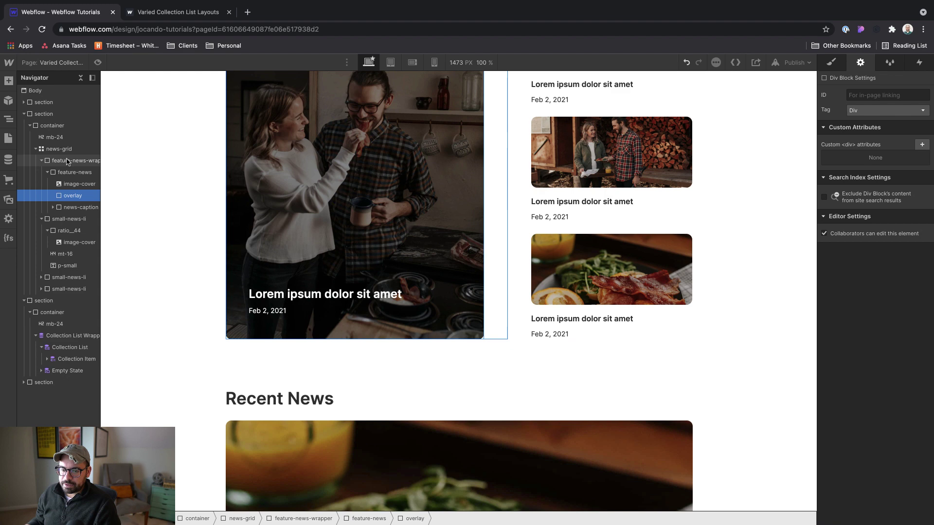
pyautogui.scroll(-3, 360, 292)
pyautogui.click(382, 367)
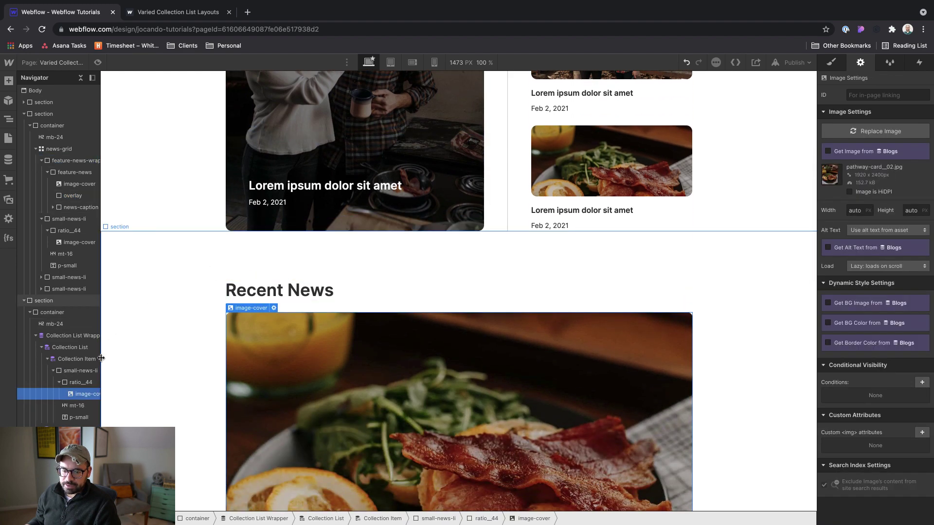
pyautogui.click(53, 371)
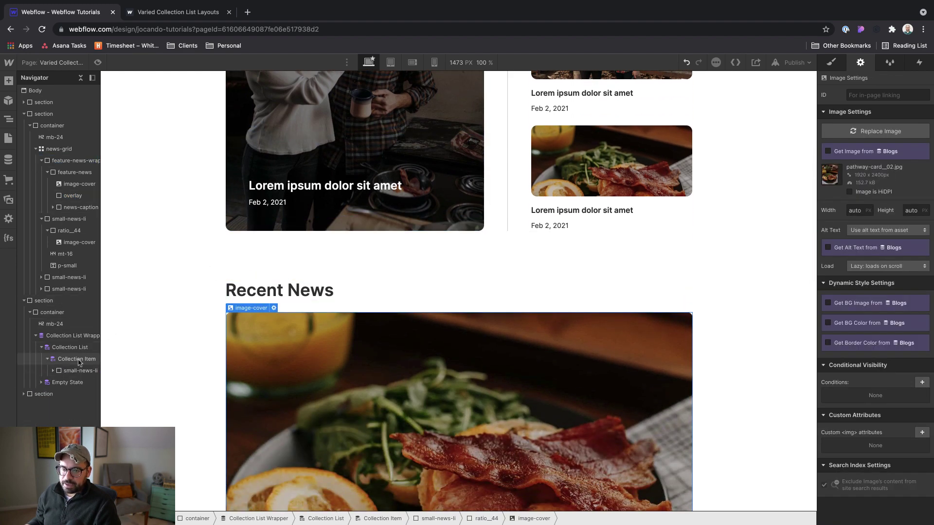
pyautogui.click(77, 359)
pyautogui.scroll(3, 380, 235)
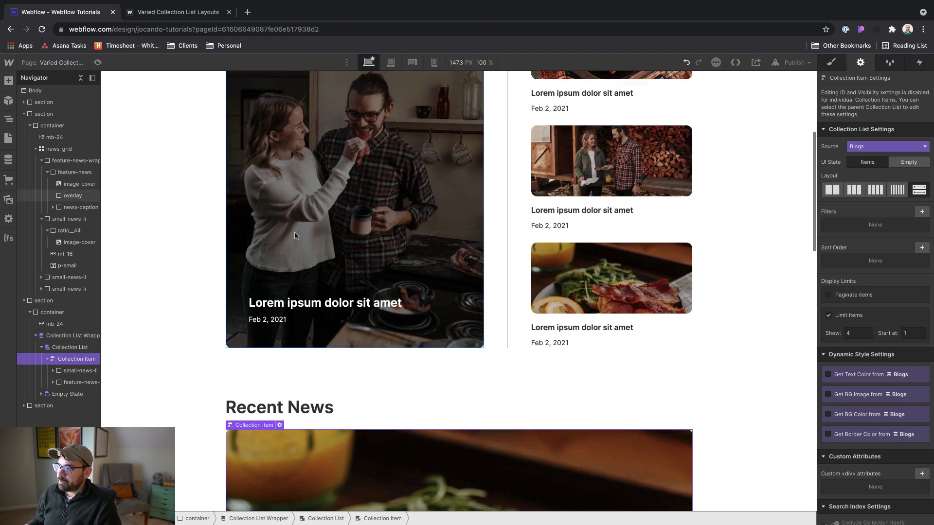
# Step: Copy the news-grid class and apply it to the Recent News collection list
pyautogui.click(60, 149)
pyautogui.press('s')
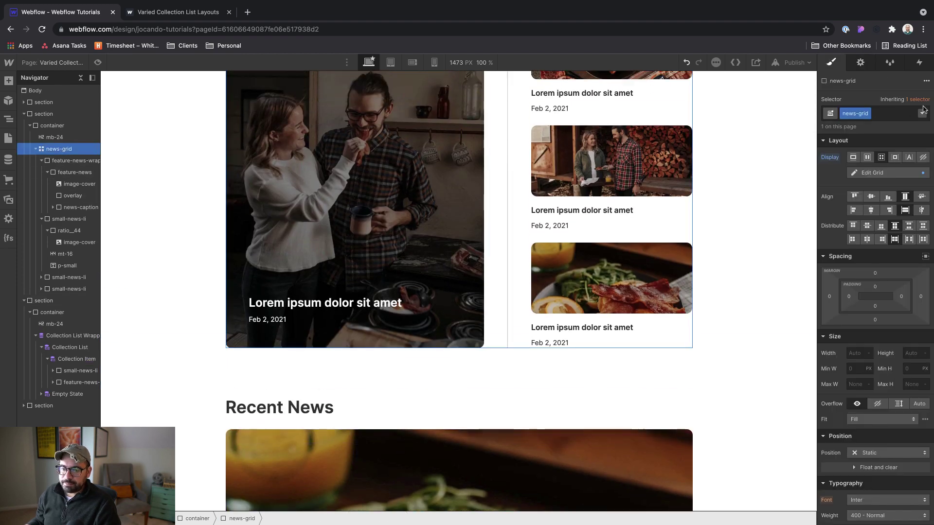
pyautogui.doubleClick(857, 114)
pyautogui.press('super+c')
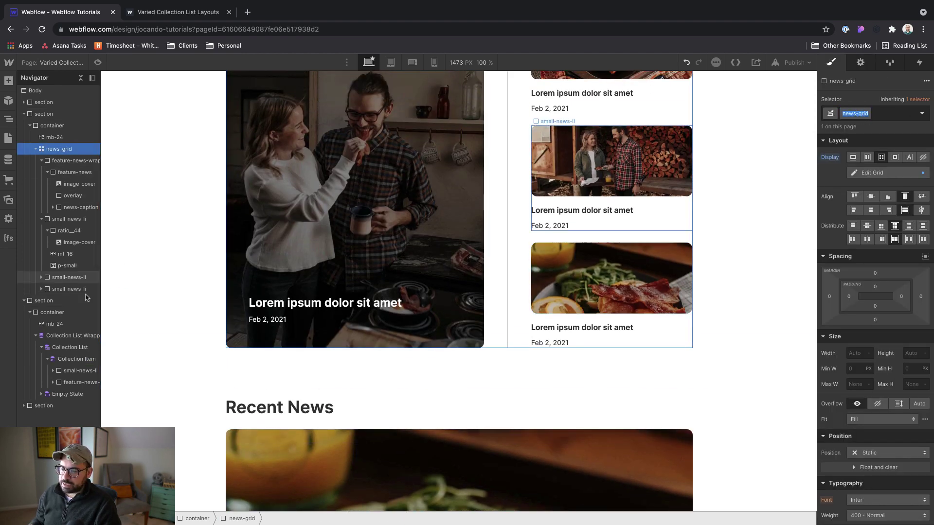
pyautogui.click(64, 348)
pyautogui.press('super+Return')
pyautogui.press('super+v')
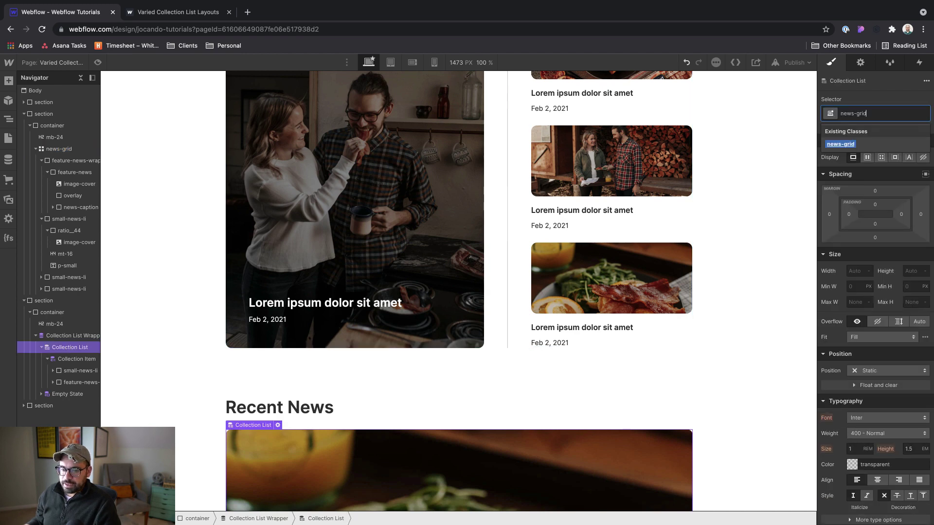
pyautogui.press('Return')
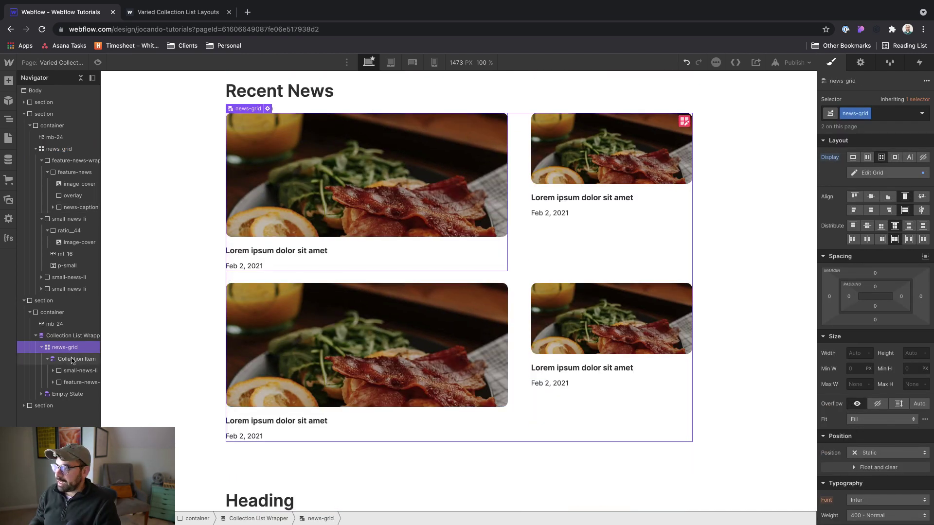
# Step: Give the collection item a new news-grid-item class
pyautogui.click(72, 360)
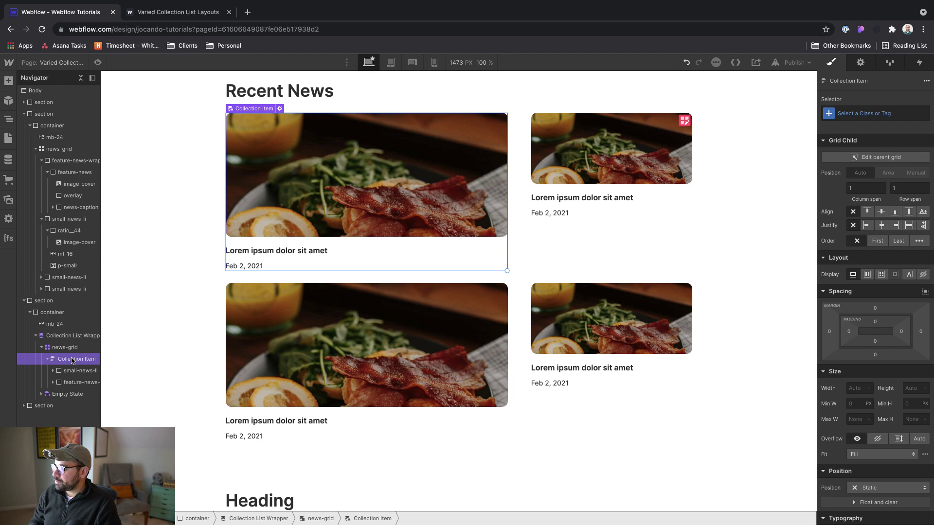
pyautogui.press('super+Return')
pyautogui.write('news-gr')
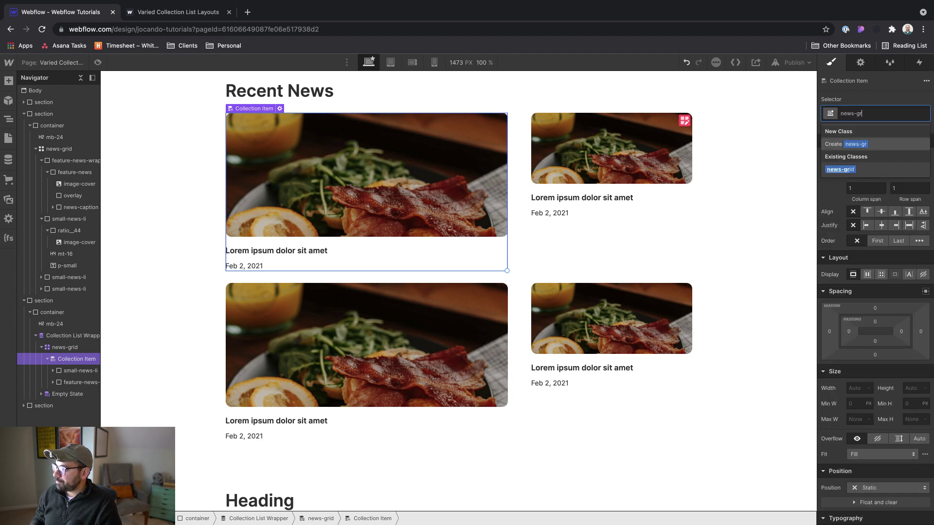
pyautogui.write('id-item')
pyautogui.press('Return')
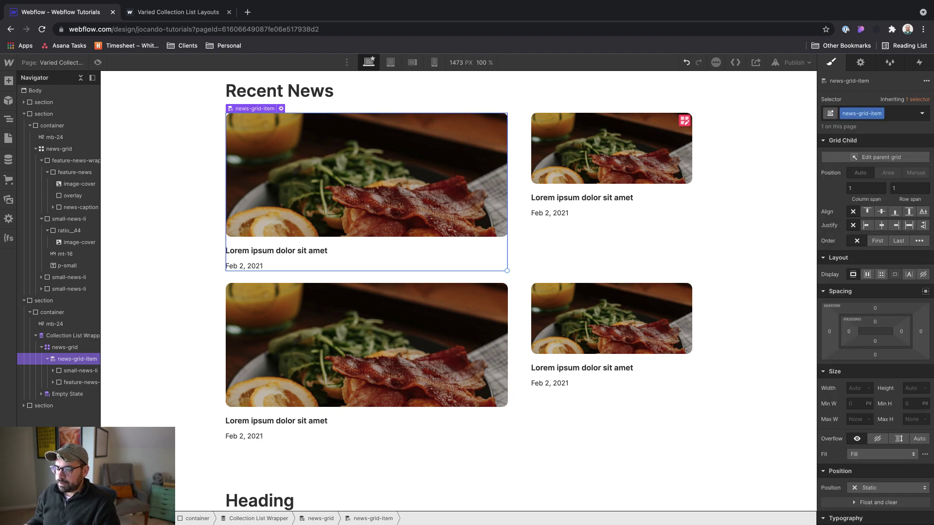
pyautogui.scroll(1, 472, 360)
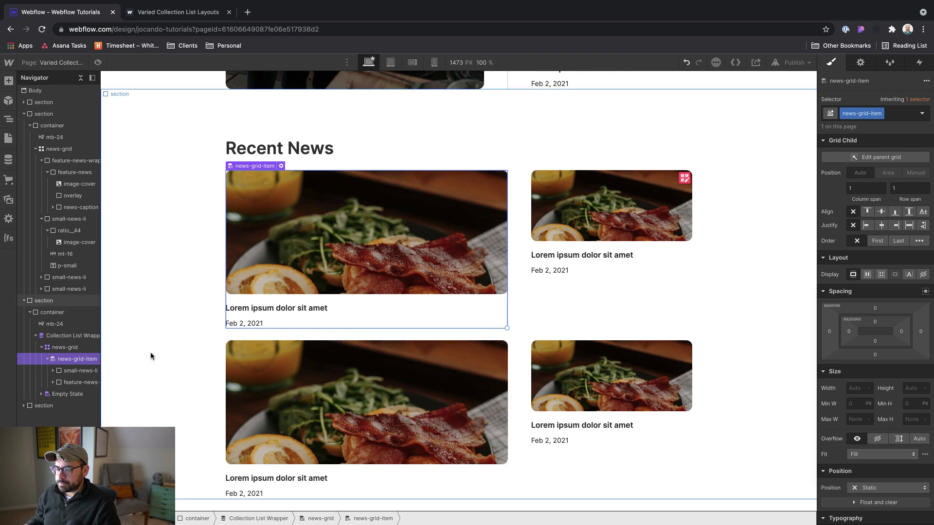
pyautogui.scroll(3, 156, 359)
pyautogui.scroll(-2, 155, 359)
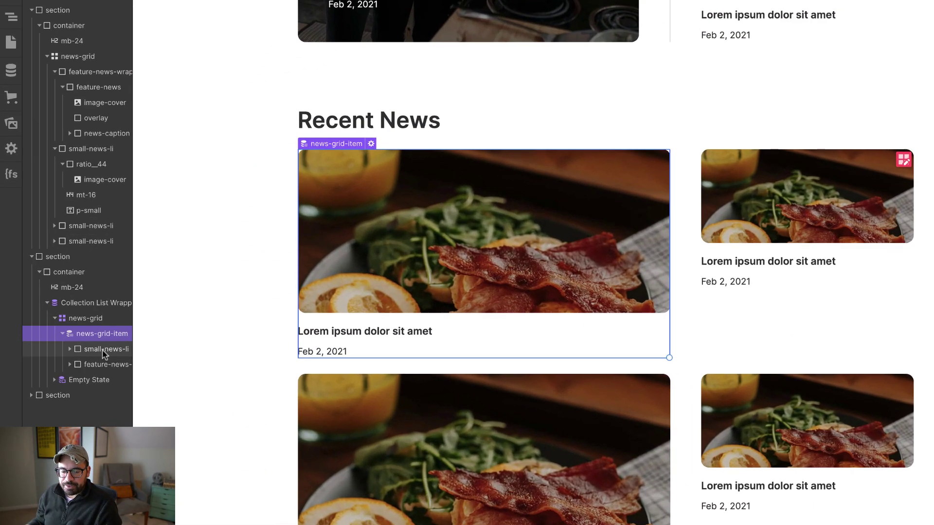
pyautogui.click(78, 371)
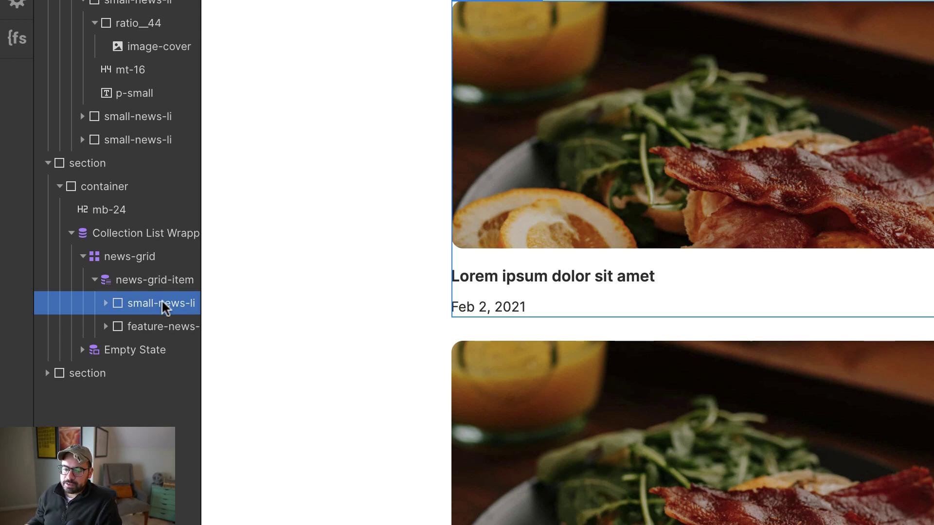
# Step: Set the collection items' feature-news-wrapper Display to none
pyautogui.click(176, 330)
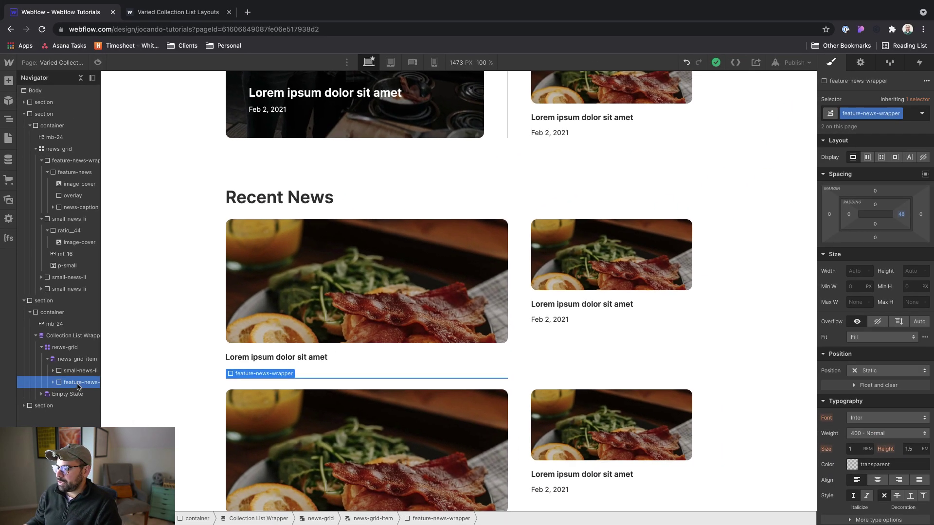
pyautogui.click(923, 157)
pyautogui.scroll(6, 624, 255)
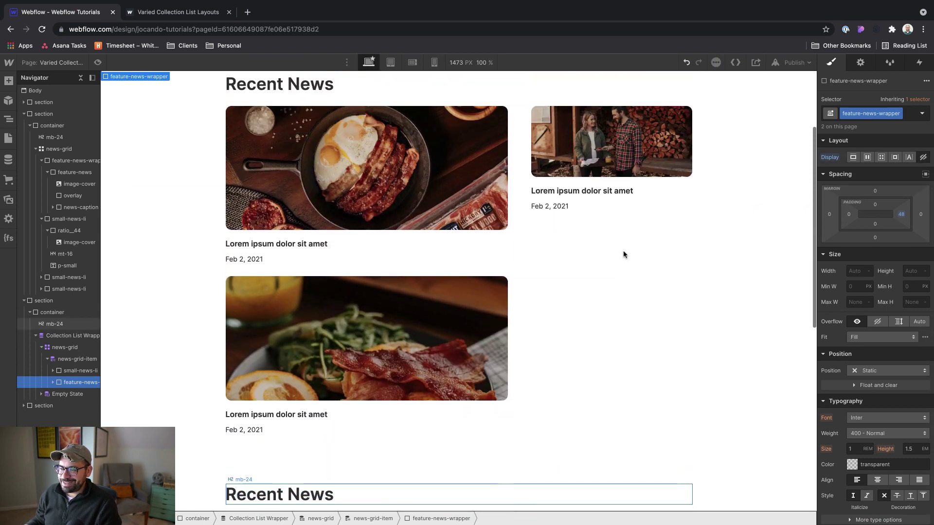
# Step: Add a display-block combo class to the original featured wrapper with Display set to block
pyautogui.click(578, 330)
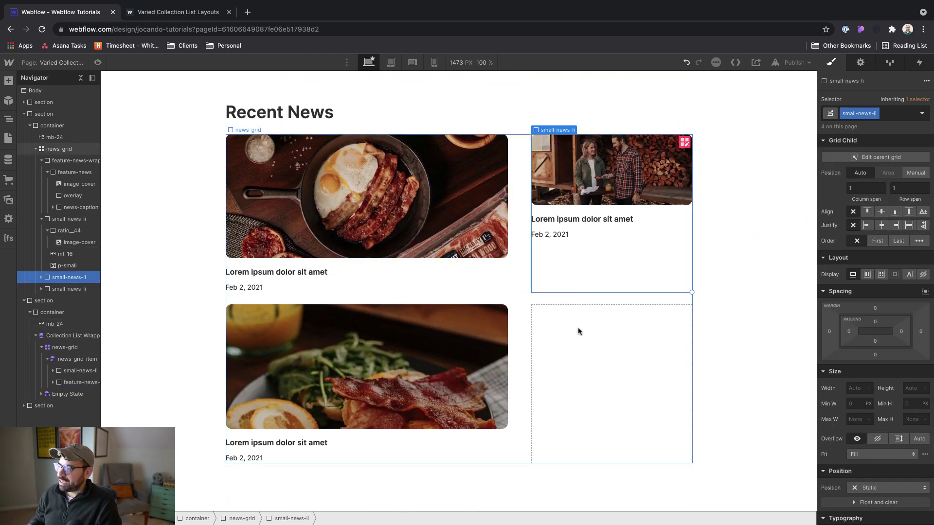
pyautogui.click(62, 161)
pyautogui.press('super+Return')
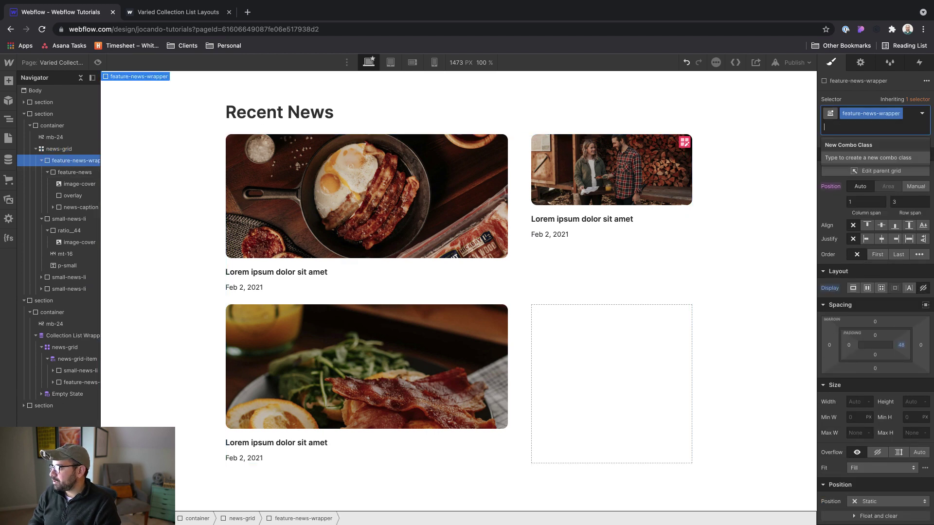
pyautogui.write('display-block')
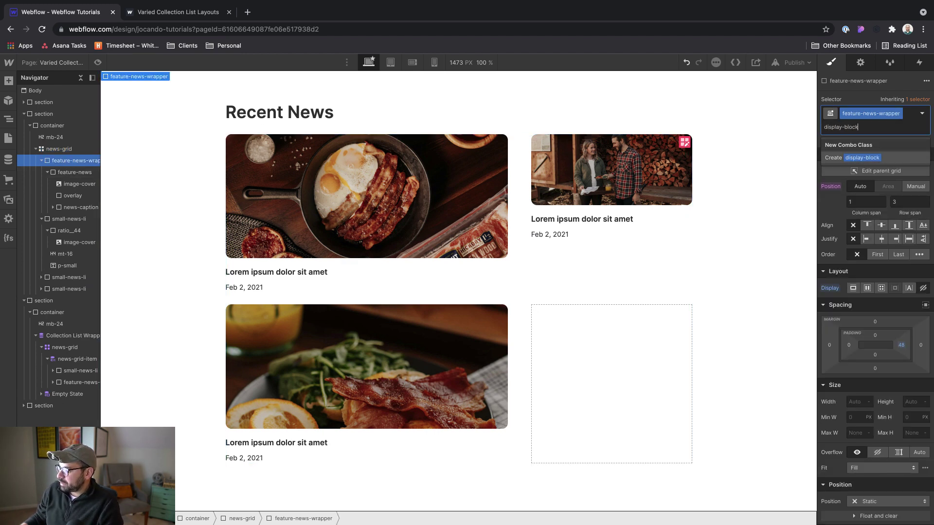
pyautogui.press('Return')
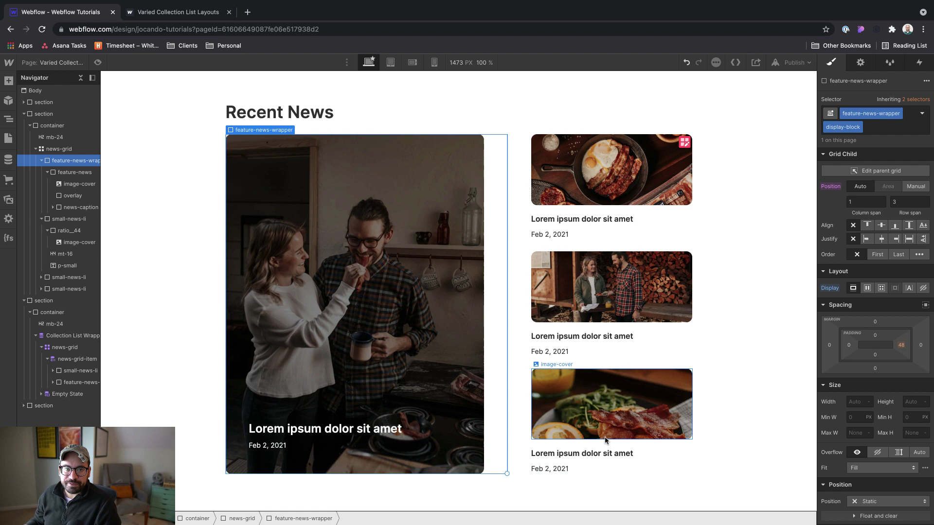
pyautogui.click(853, 288)
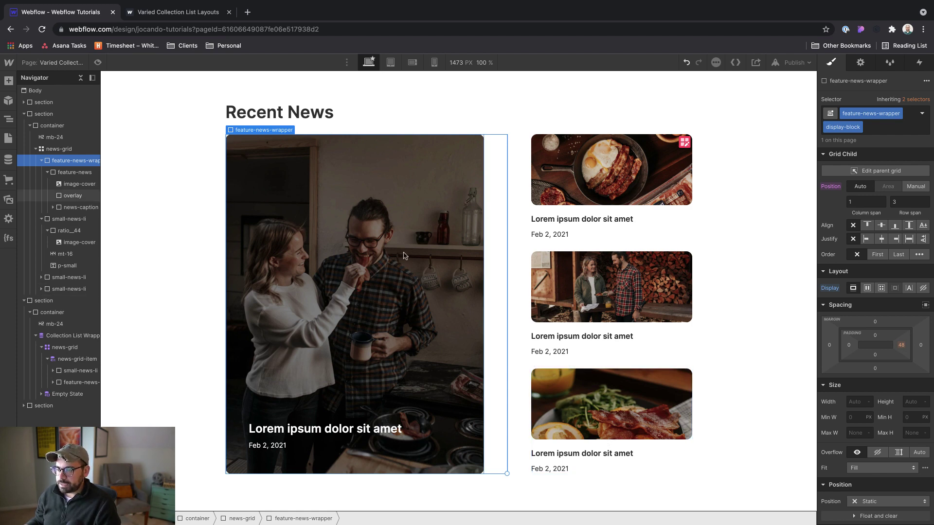
pyautogui.scroll(-8, 404, 255)
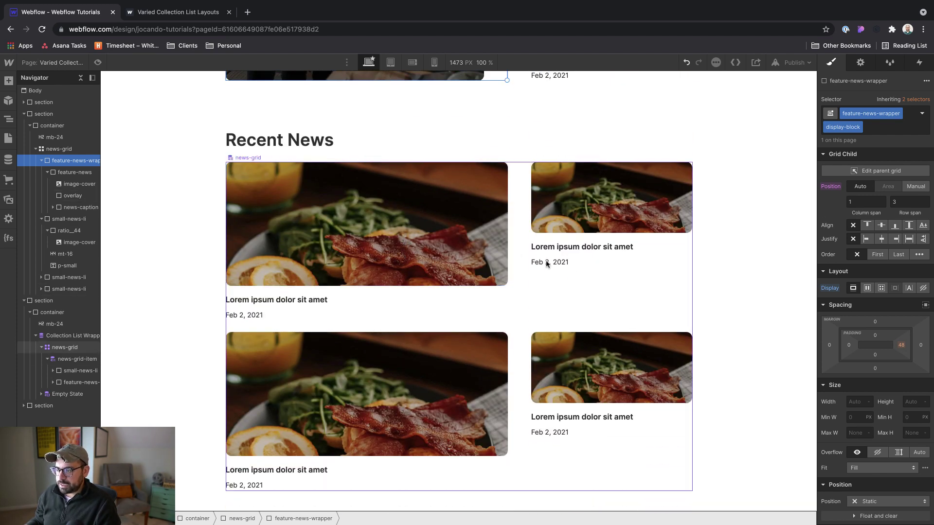
# Step: Select a news-grid-item card in the Recent News collection and review its Grid Child settings
pyautogui.scroll(-1, 547, 264)
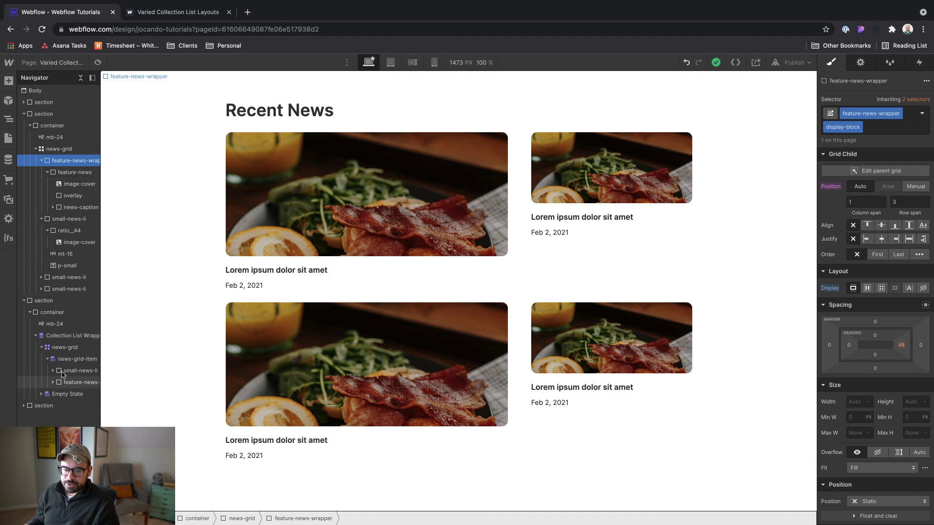
pyautogui.click(74, 383)
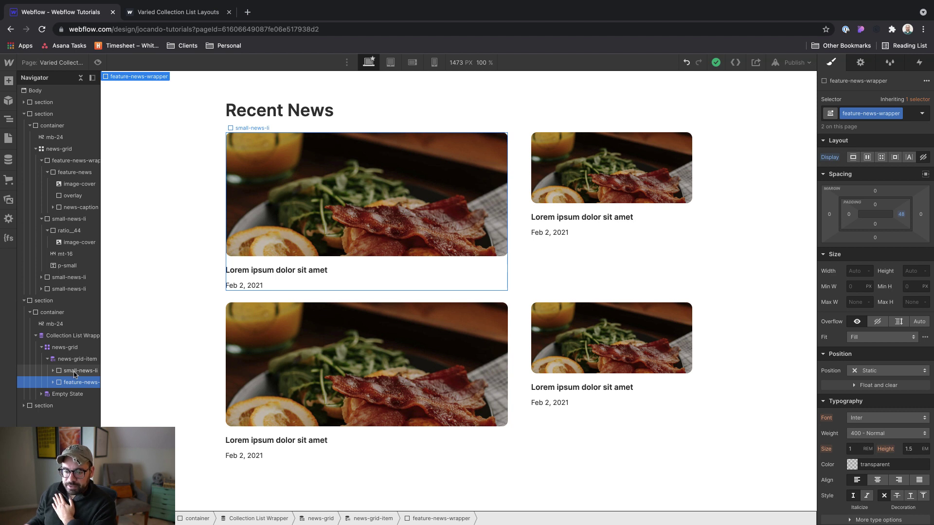
pyautogui.click(75, 360)
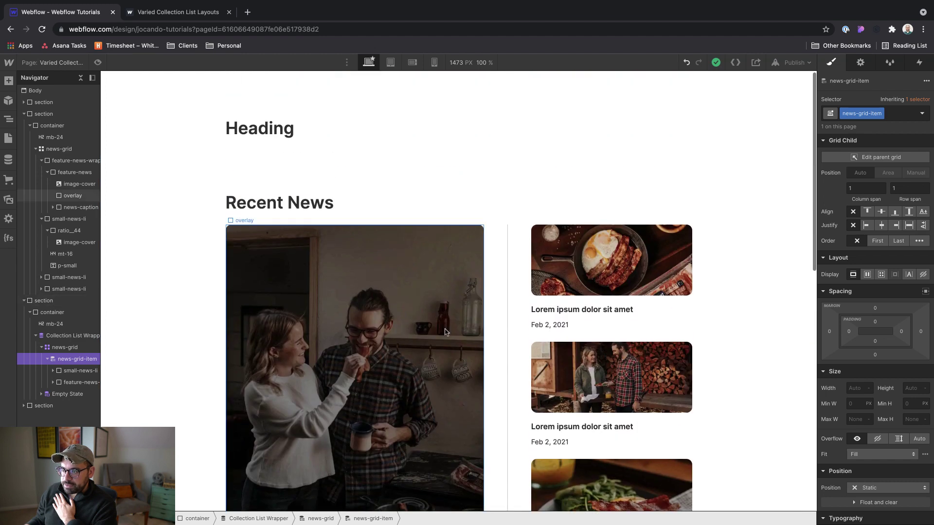
pyautogui.scroll(-2, 445, 332)
pyautogui.click(496, 276)
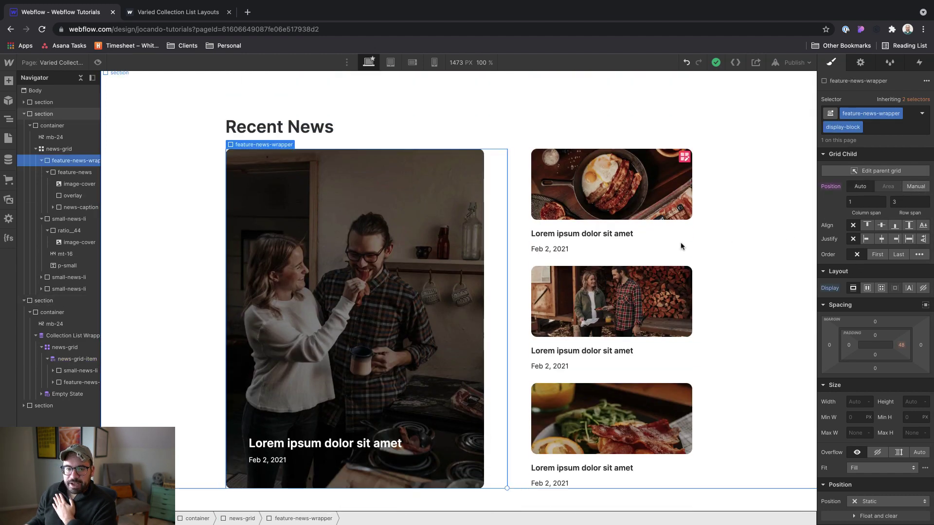
pyautogui.scroll(-10, 682, 246)
pyautogui.scroll(1, 657, 258)
pyautogui.scroll(-2, 656, 258)
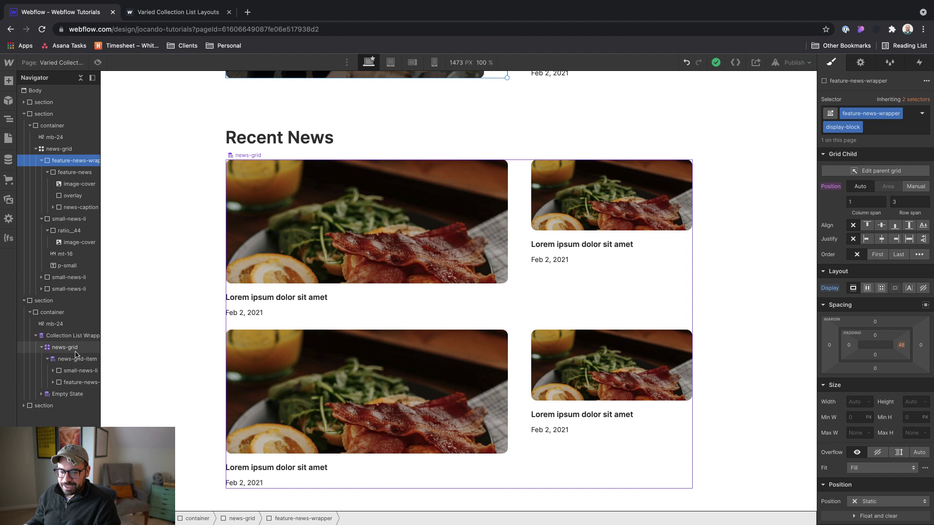
pyautogui.click(81, 360)
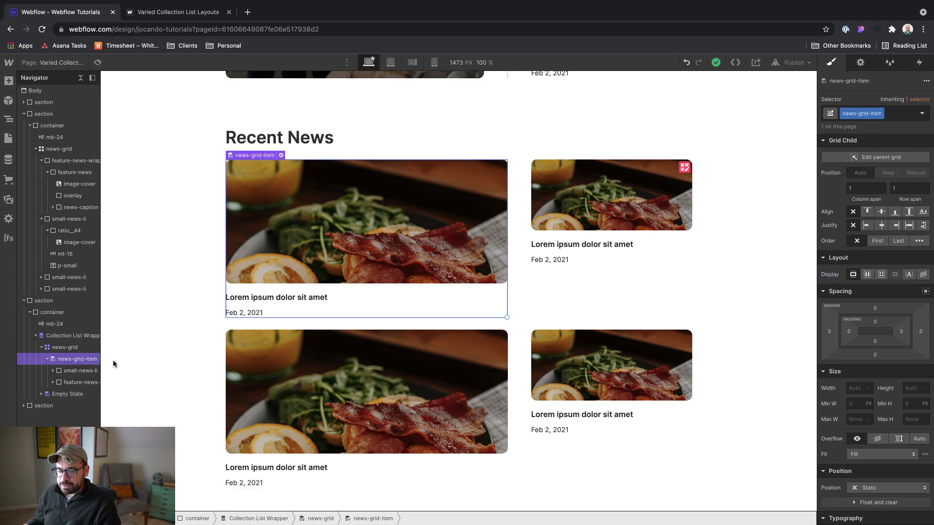
pyautogui.scroll(-1, 194, 345)
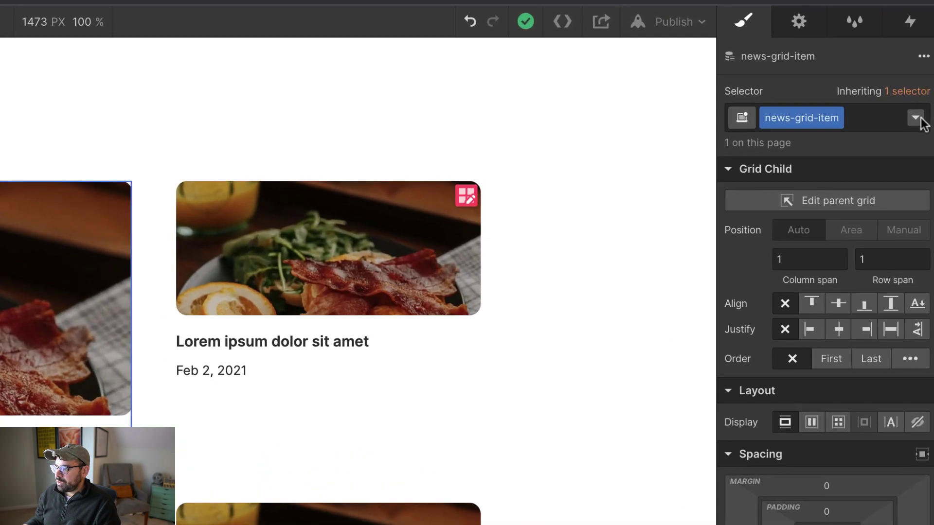
pyautogui.click(922, 114)
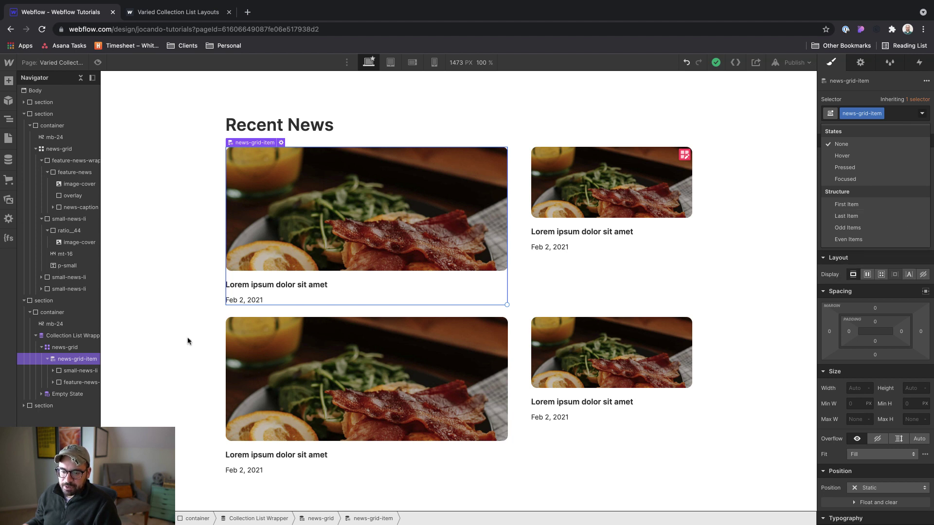
pyautogui.press('Escape')
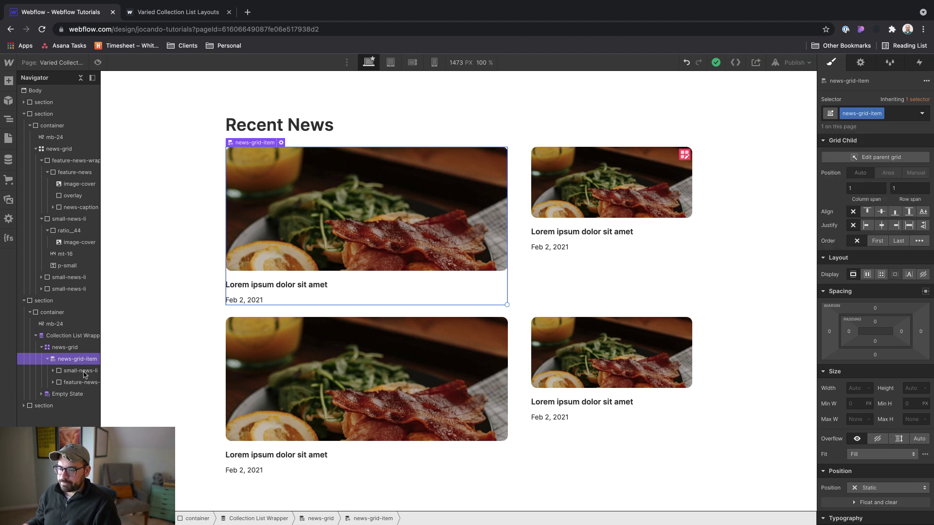
# Step: Add an HTML Embed with an empty style block to the page body, then select its section
pyautogui.click(178, 329)
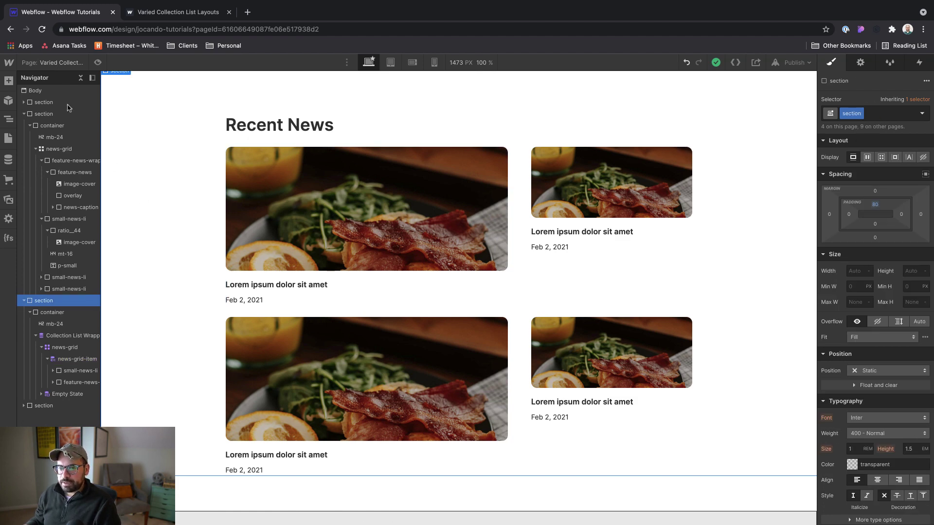
pyautogui.click(35, 90)
pyautogui.scroll(-1, 403, 248)
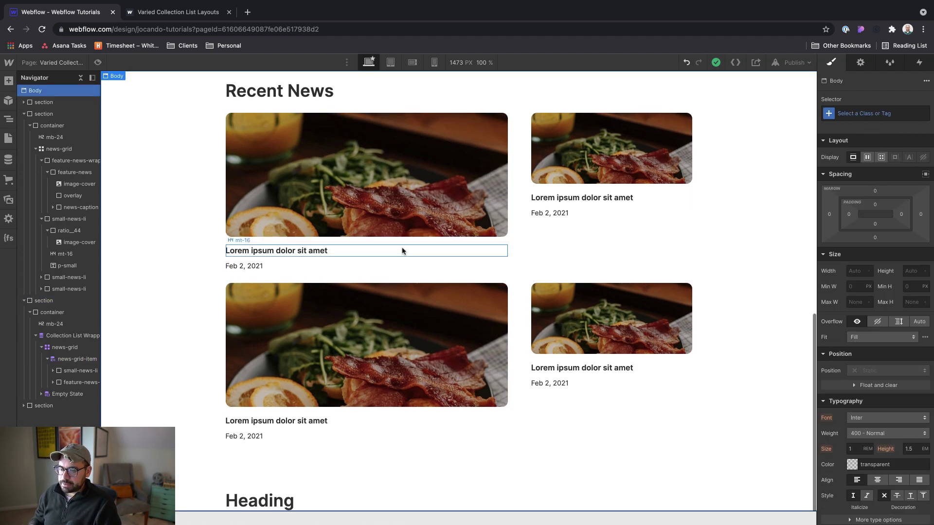
pyautogui.press('super+e')
pyautogui.write('embed')
pyautogui.press('Return')
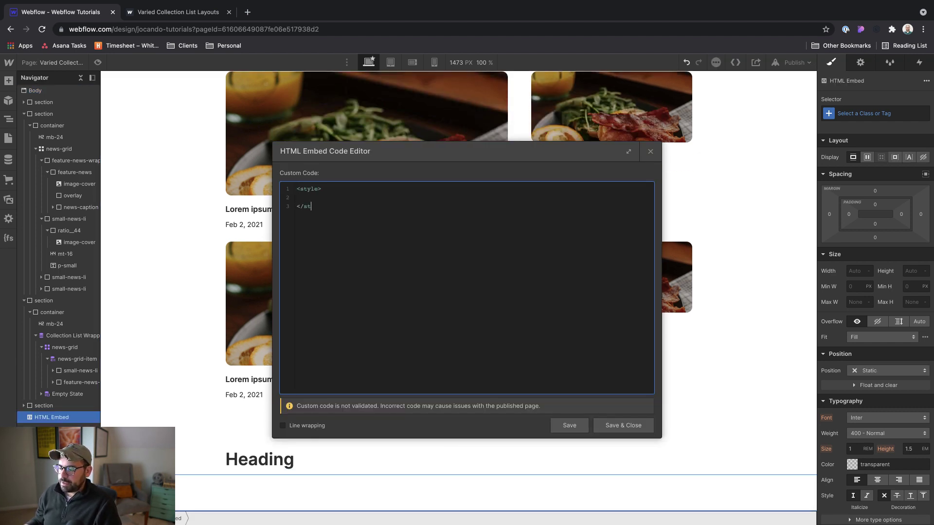
pyautogui.click(632, 428)
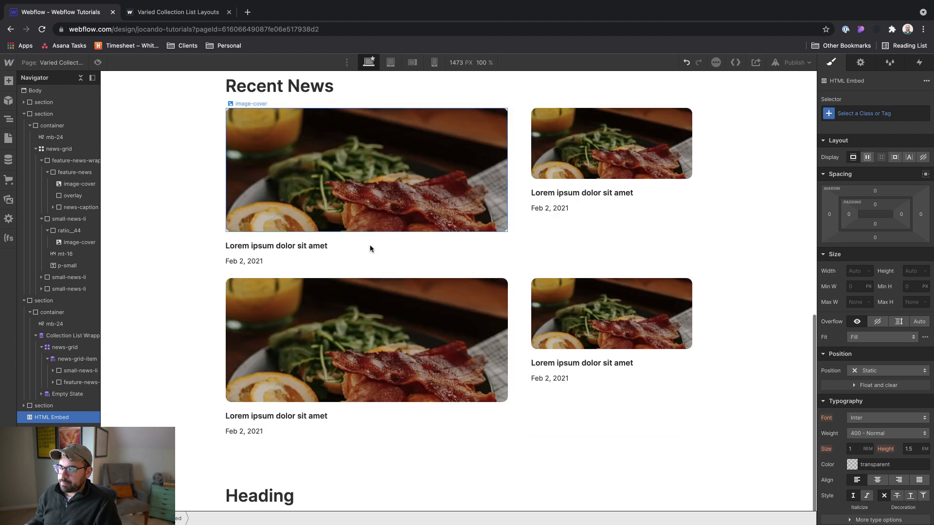
pyautogui.click(78, 359)
pyautogui.scroll(1, 204, 200)
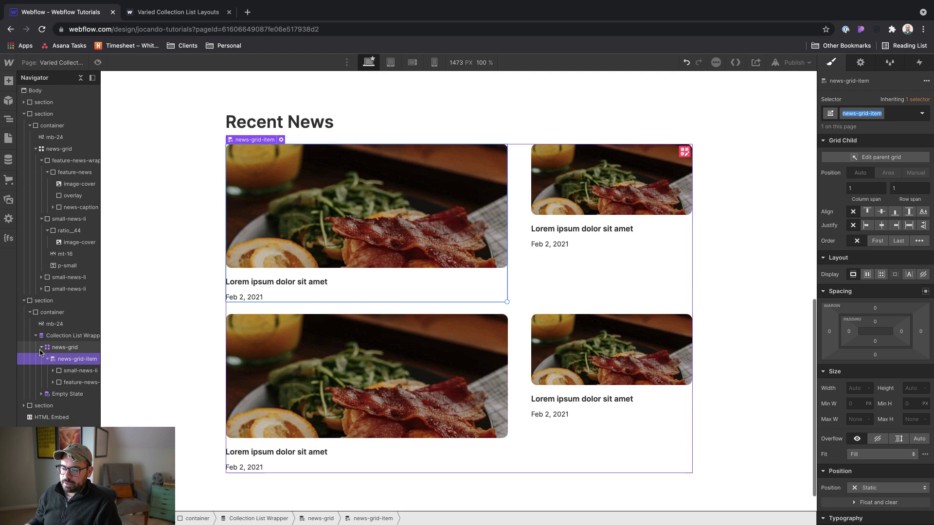
pyautogui.click(58, 407)
# Step: Write a .news-grid-item rule giving every card a limegreen background
pyautogui.doubleClick(62, 419)
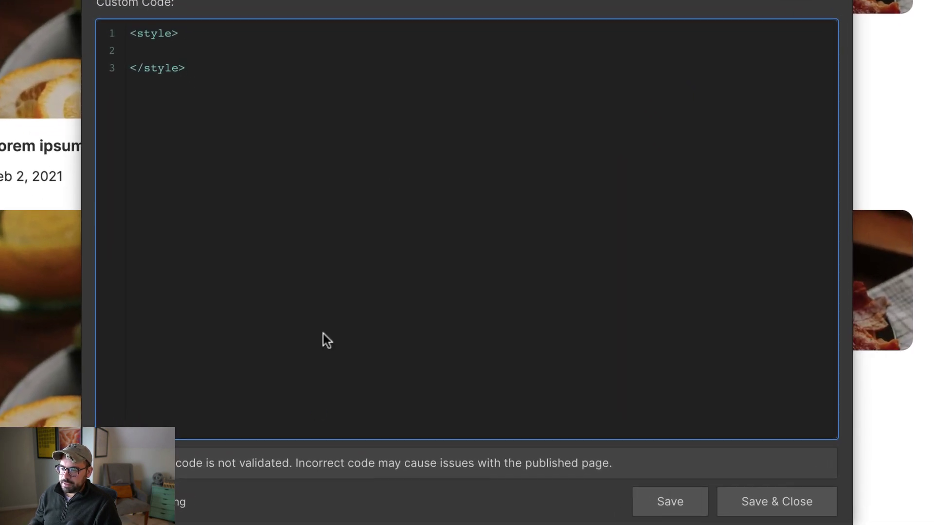
pyautogui.click(203, 31)
pyautogui.press('Return')
pyautogui.press('Return')
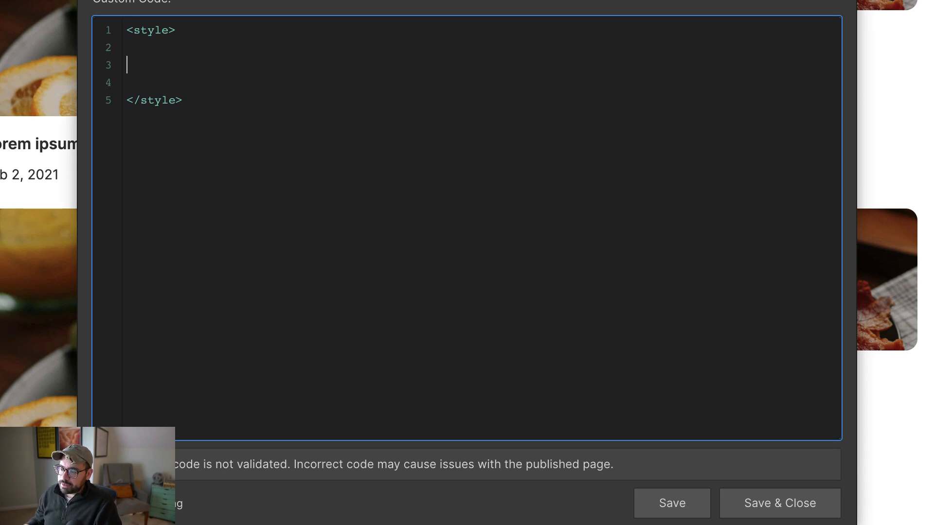
pyautogui.write('.news-grid-item ')
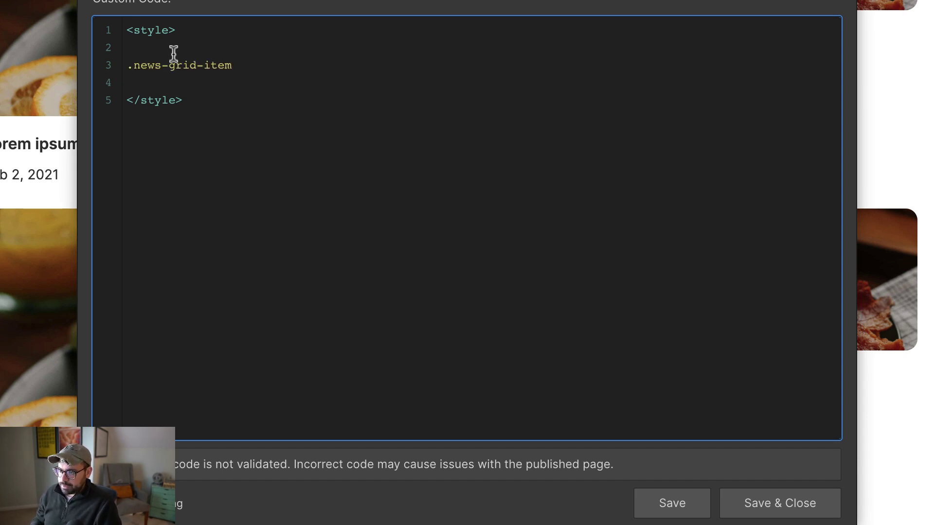
pyautogui.write('{}')
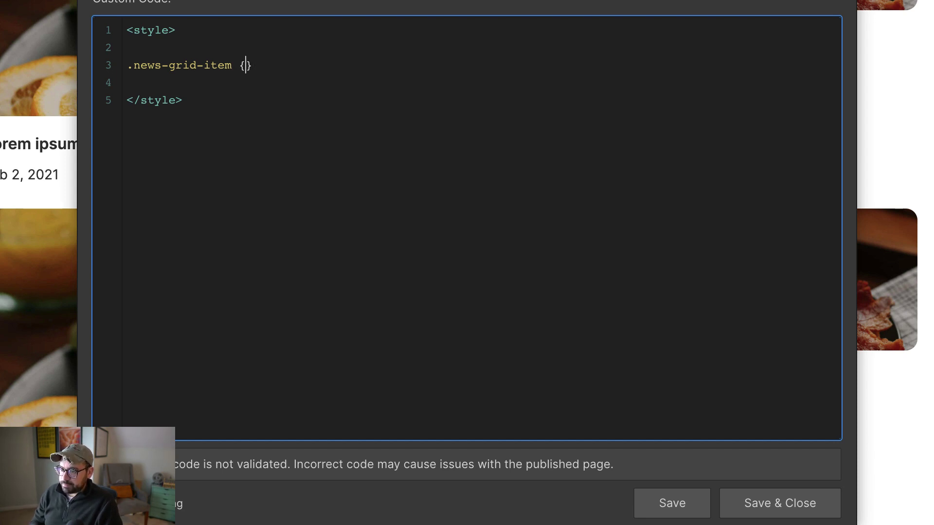
pyautogui.write('background:')
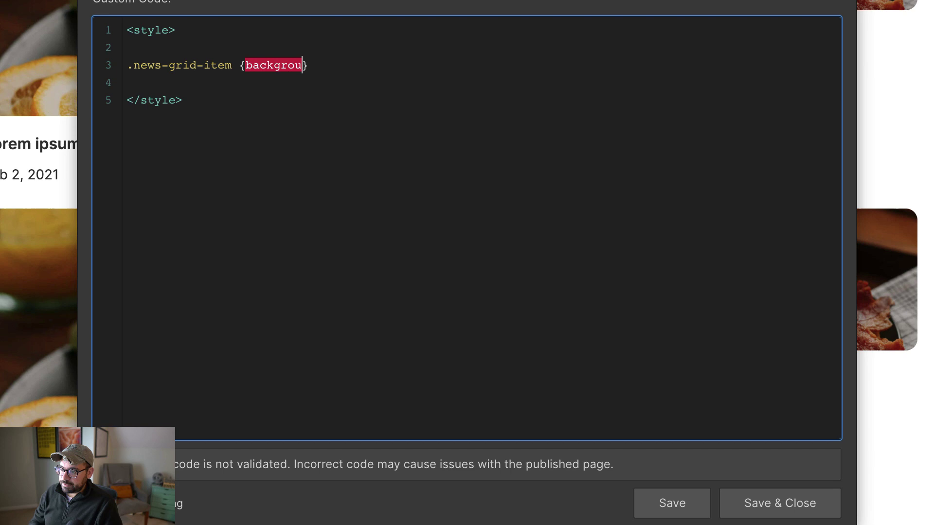
pyautogui.write(' limegreen;')
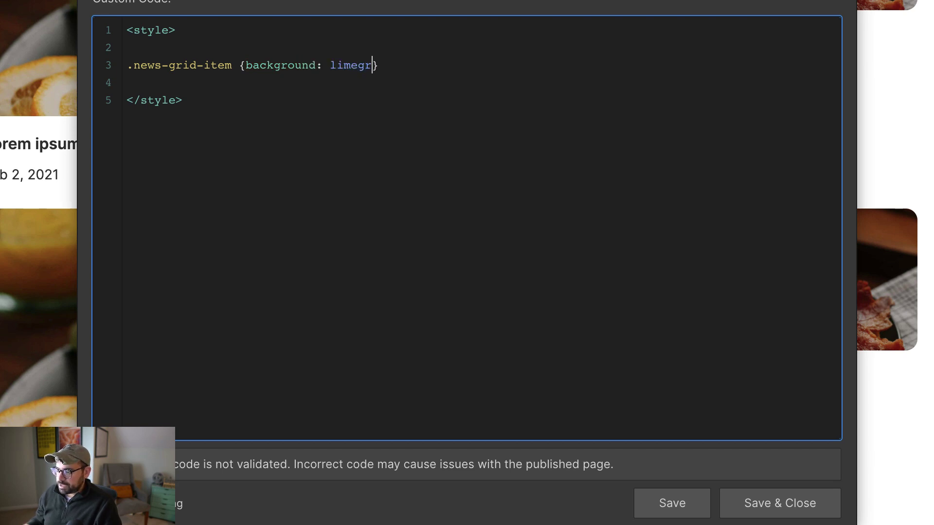
pyautogui.click(746, 491)
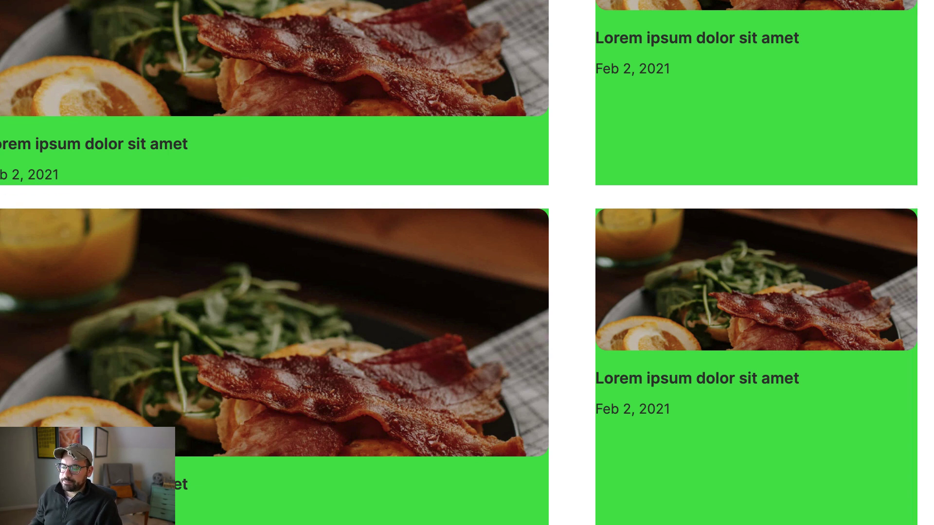
# Step: Narrow the selector to .news-grid-item:first-child so only the first card is green
pyautogui.click(154, 272)
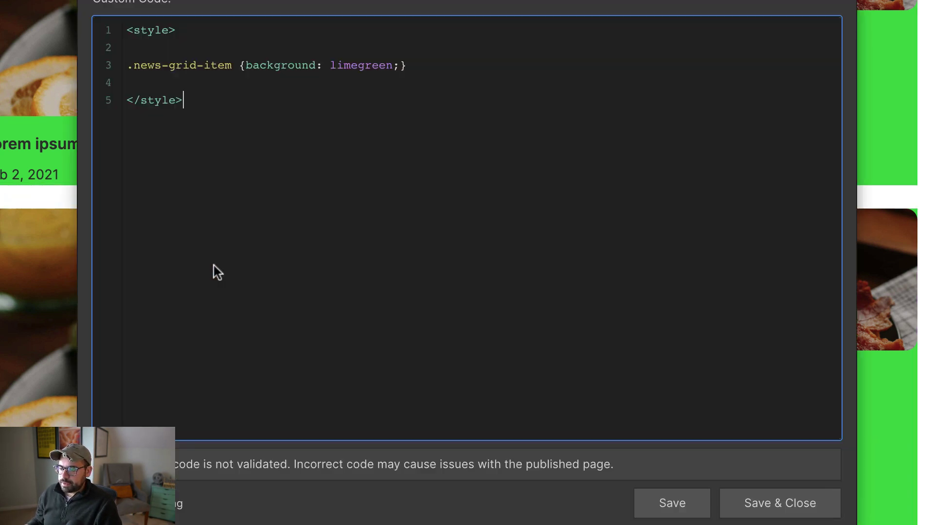
pyautogui.click(233, 64)
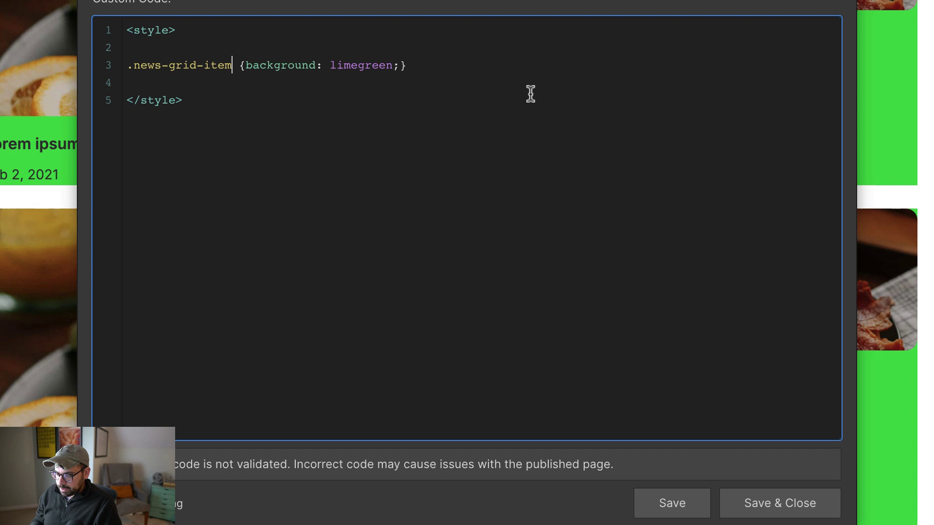
pyautogui.write(':first-chil')
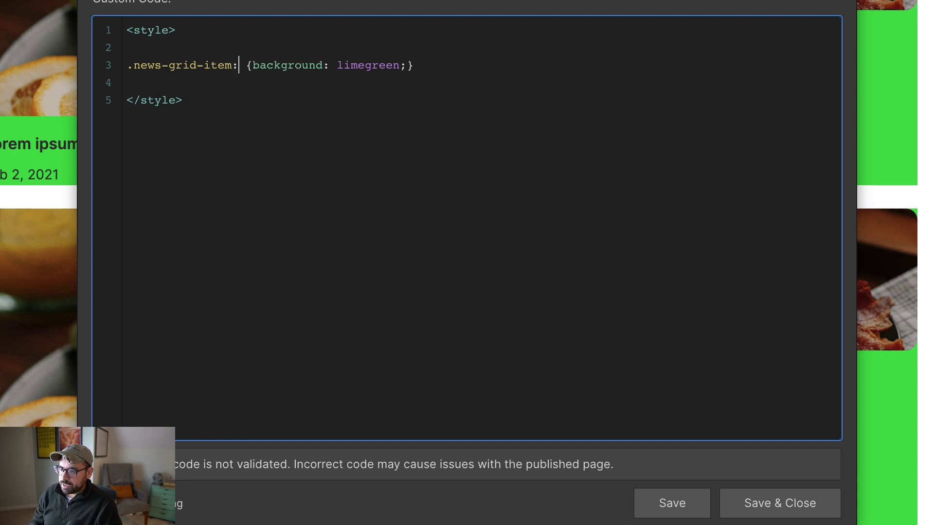
pyautogui.write('d {backgroun')
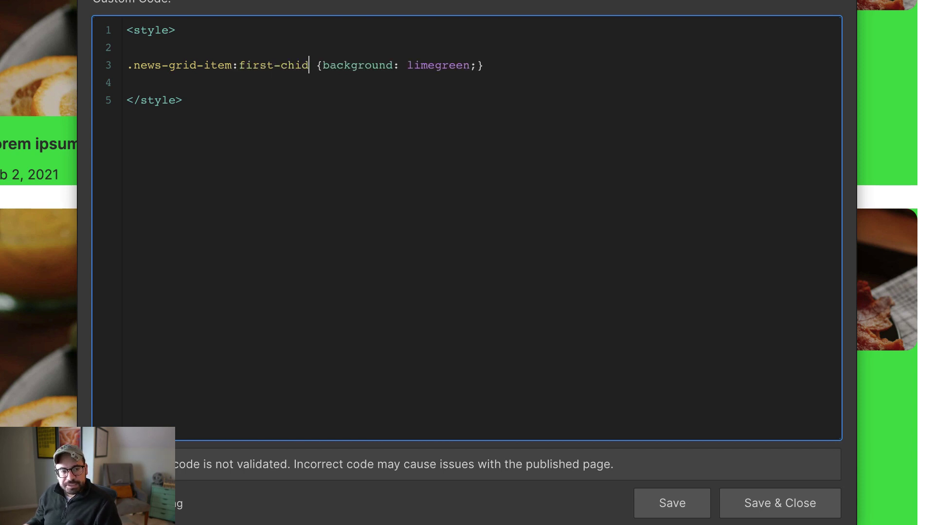
pyautogui.write('d')
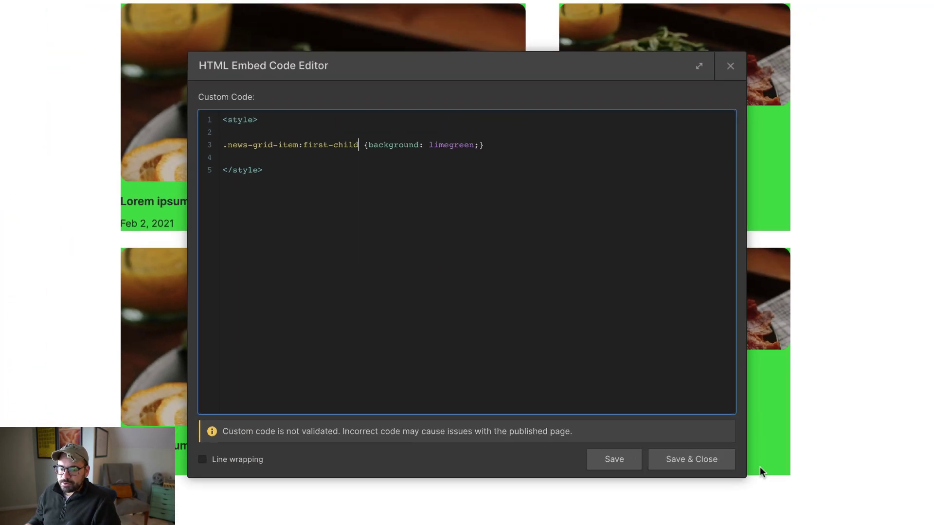
pyautogui.click(780, 503)
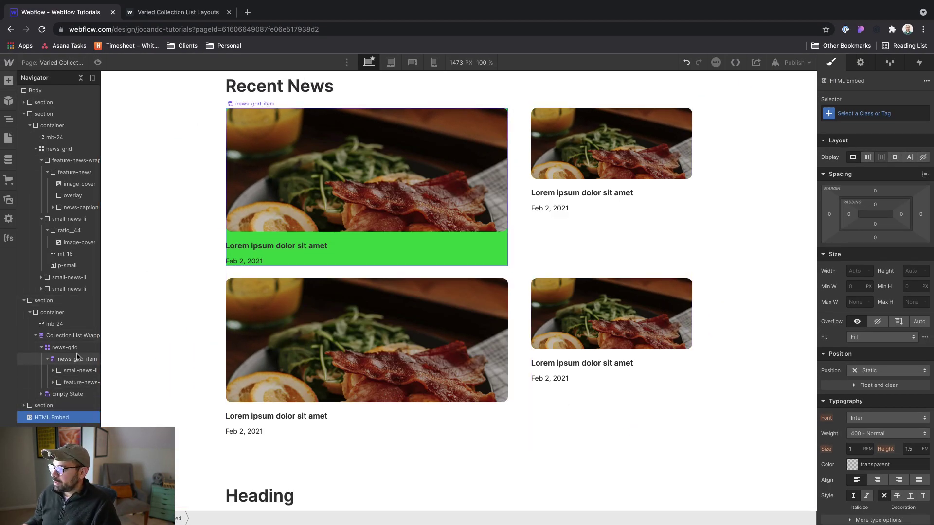
# Step: Check a card's first-item state option and re-save the embed code
pyautogui.click(77, 359)
pyautogui.click(922, 113)
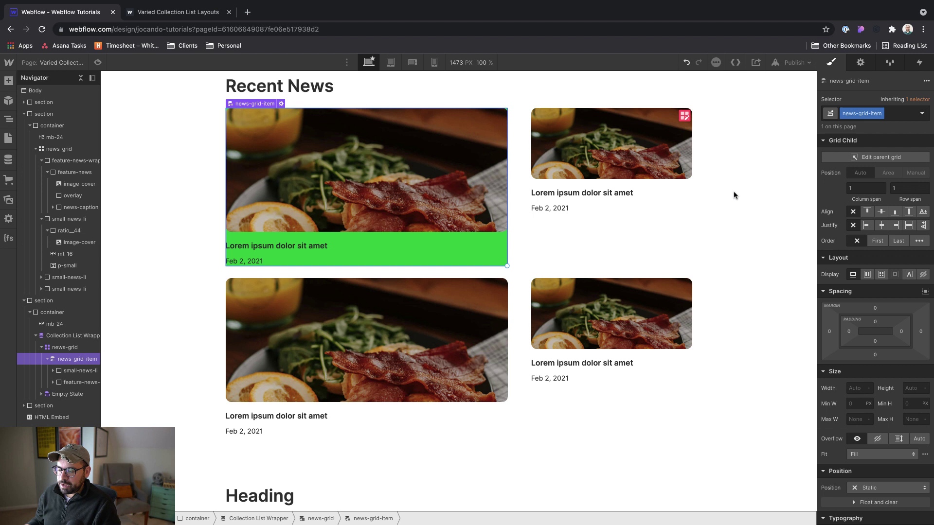
pyautogui.scroll(3, 693, 206)
pyautogui.scroll(-1, 438, 317)
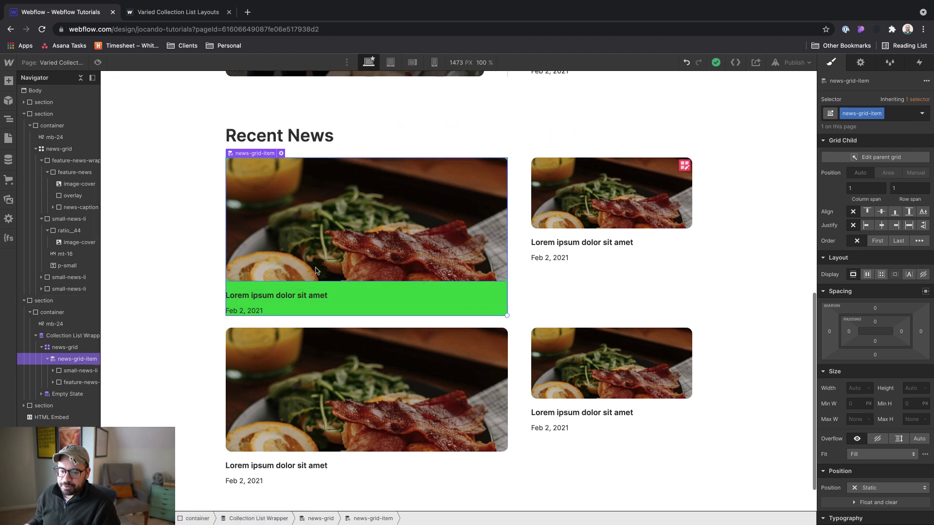
pyautogui.doubleClick(65, 417)
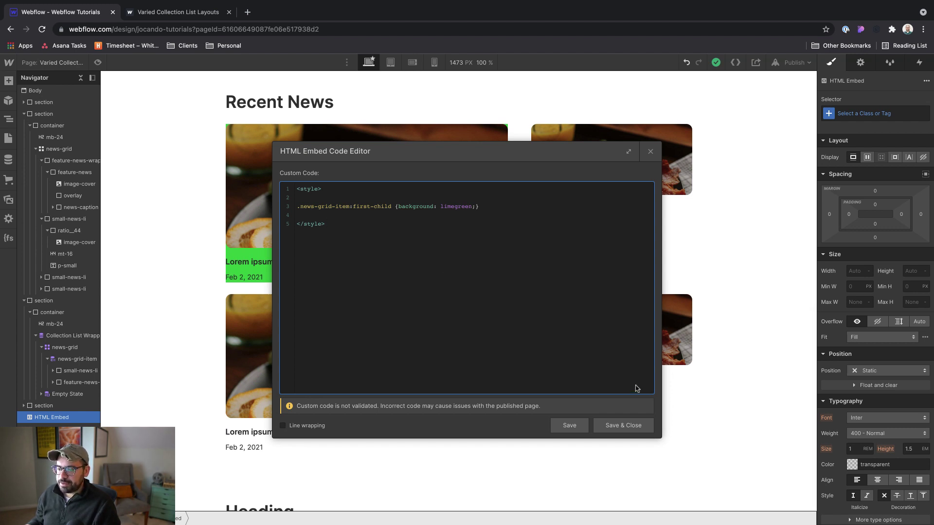
pyautogui.click(625, 426)
# Step: Select the top Recent News section and bring up the publish destinations
pyautogui.scroll(3, 576, 351)
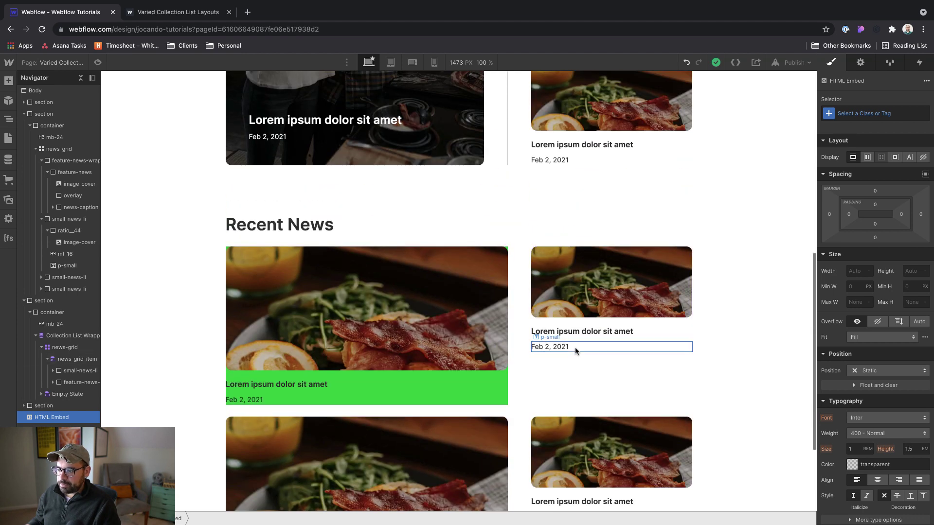
pyautogui.scroll(7, 575, 351)
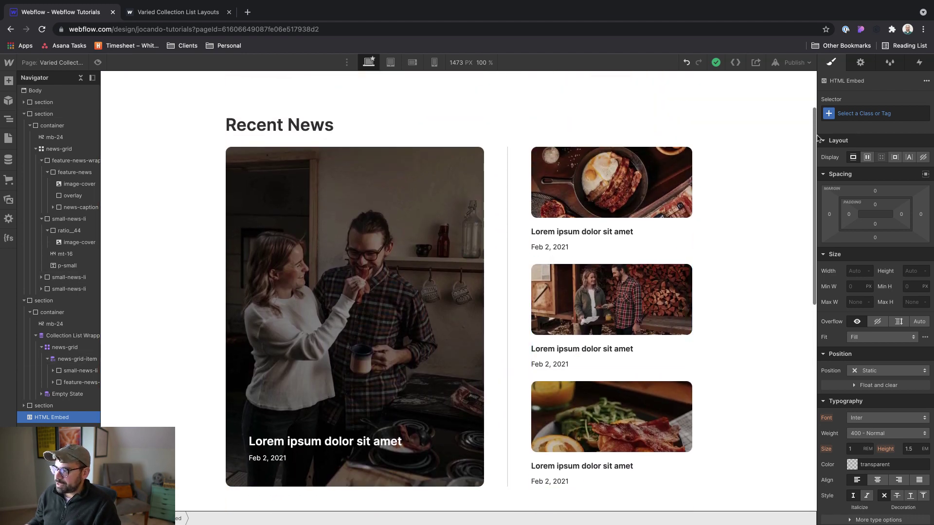
pyautogui.click(809, 137)
pyautogui.click(793, 62)
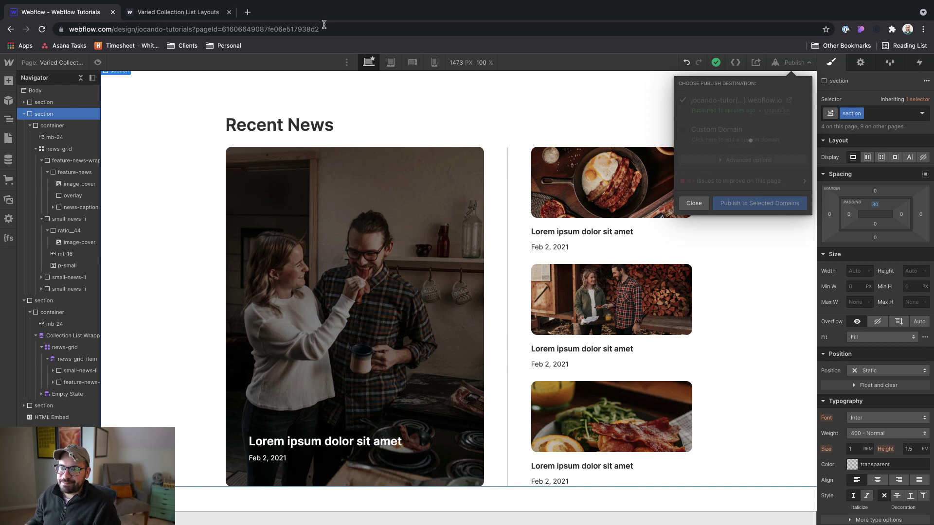
# Step: Inspect the published feature card's grid placement rules in DevTools, then return to Designer
pyautogui.click(229, 11)
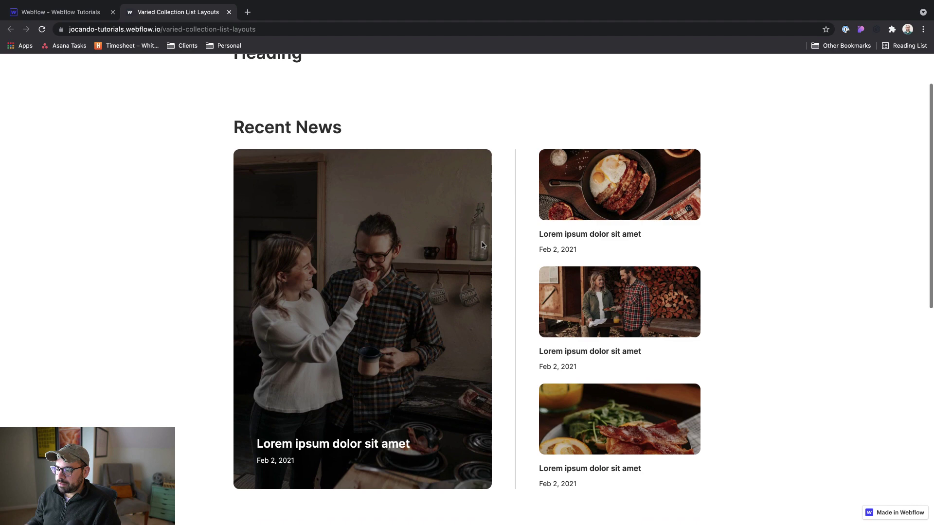
pyautogui.rightClick(500, 262)
pyautogui.click(554, 407)
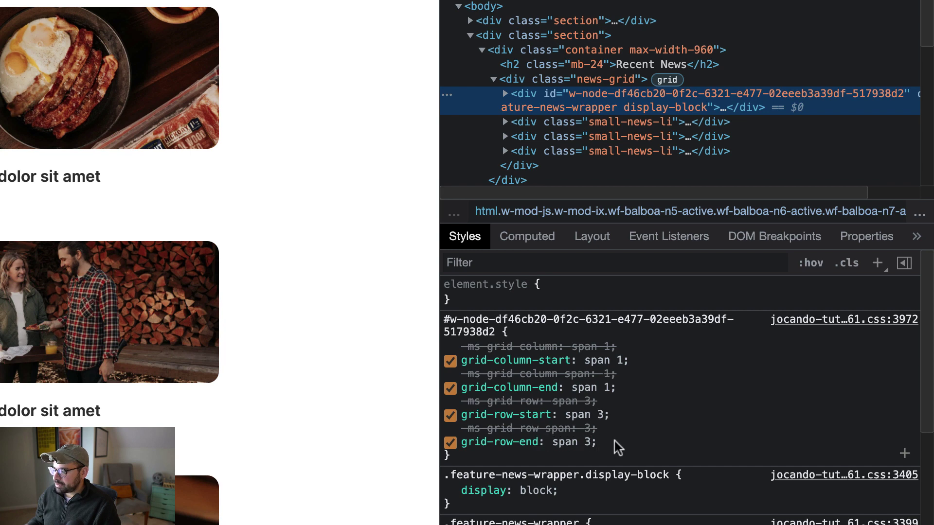
pyautogui.moveTo(597, 442); pyautogui.dragTo(453, 346)
pyautogui.press('super+c')
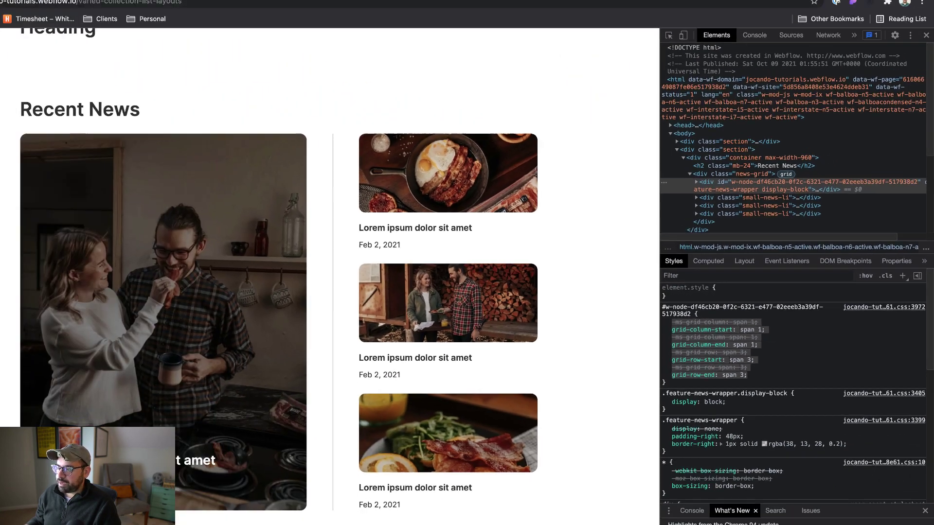
pyautogui.click(97, 17)
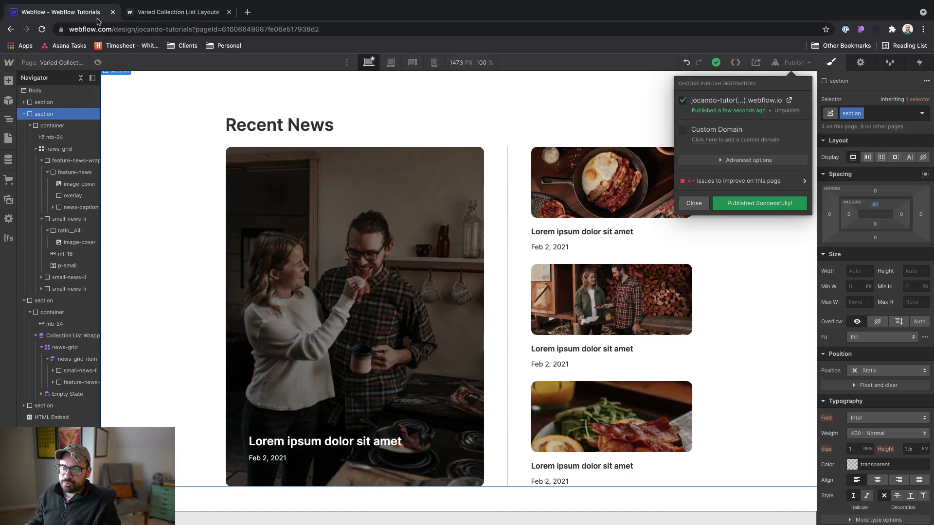
# Step: Replace the first-child rule's limegreen background with pasted grid span properties
pyautogui.click(695, 204)
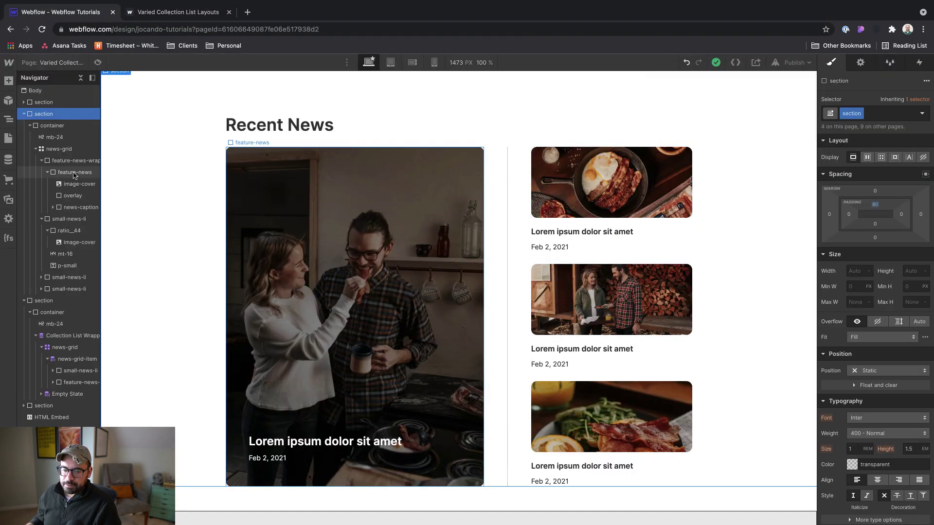
pyautogui.click(51, 417)
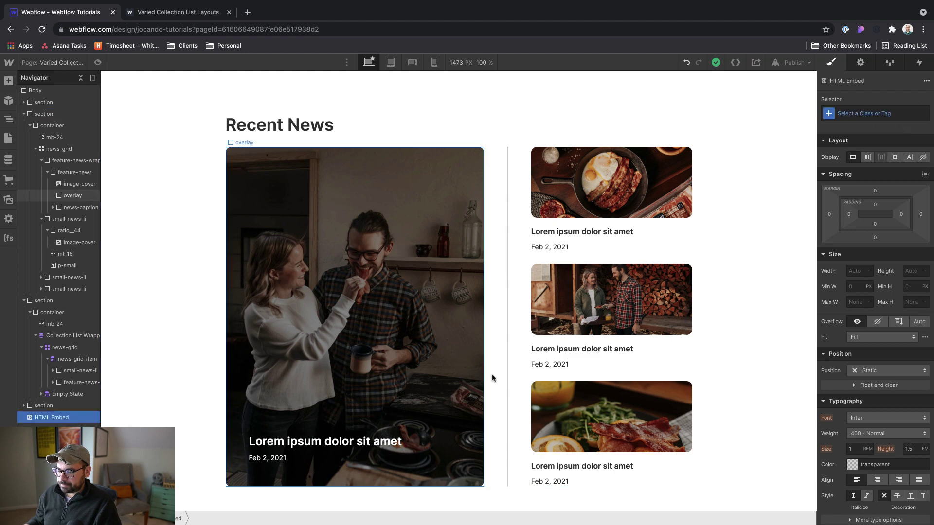
pyautogui.scroll(-5, 494, 374)
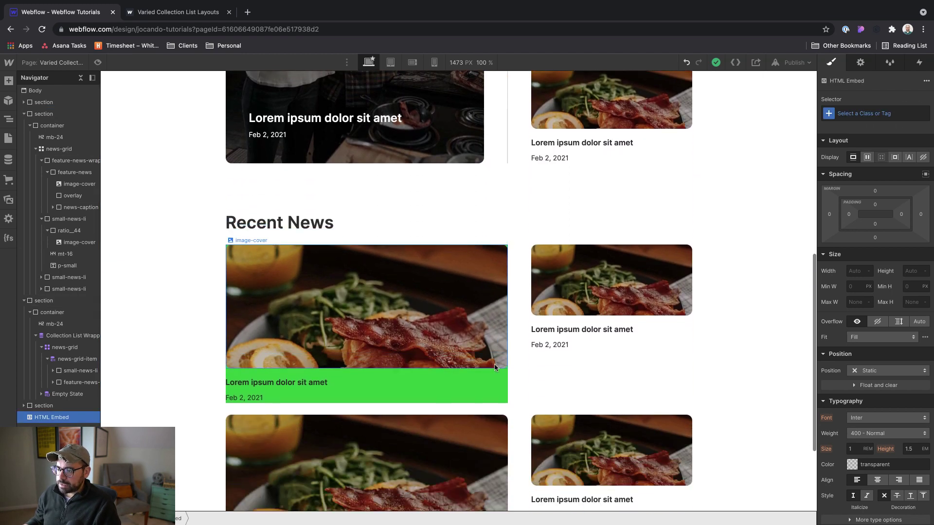
pyautogui.press('Return')
pyautogui.moveTo(475, 206); pyautogui.dragTo(408, 204)
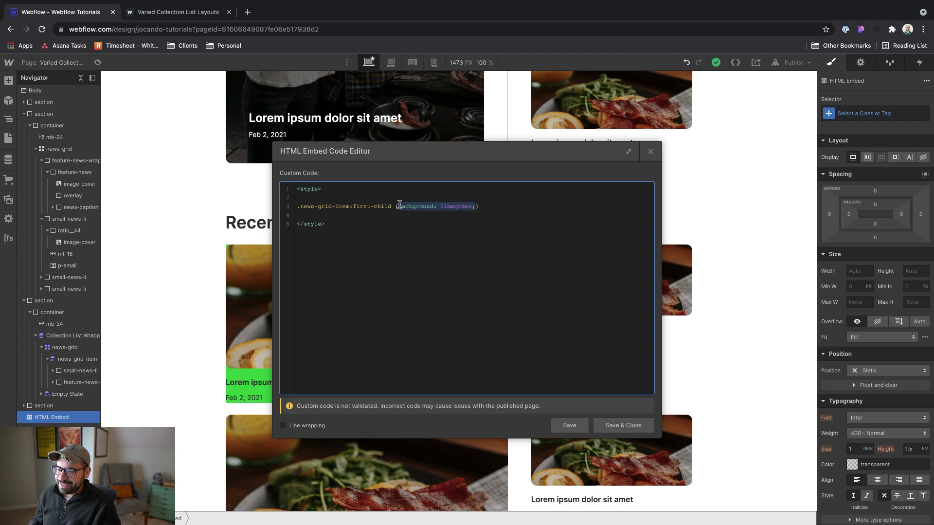
pyautogui.press('BackSpace')
pyautogui.press('Return')
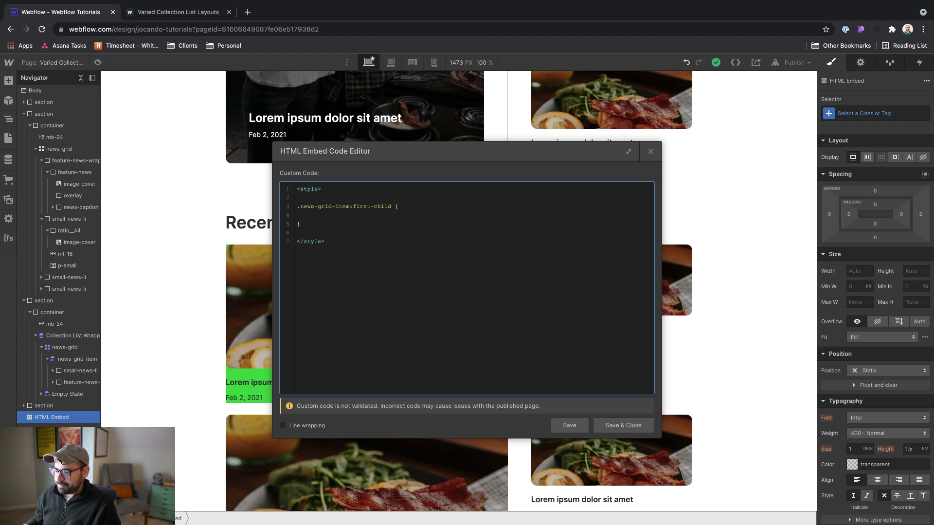
pyautogui.press('super+v')
# Step: Save the embedded CSS and check that the first news card spans three rows beside three smaller cards
pyautogui.click(627, 427)
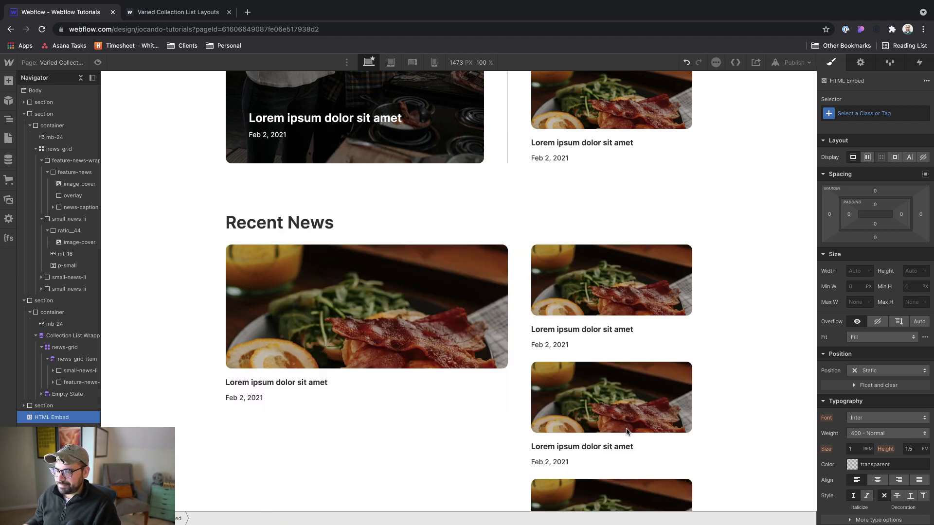
pyautogui.scroll(-2, 627, 430)
pyautogui.scroll(-2, 628, 431)
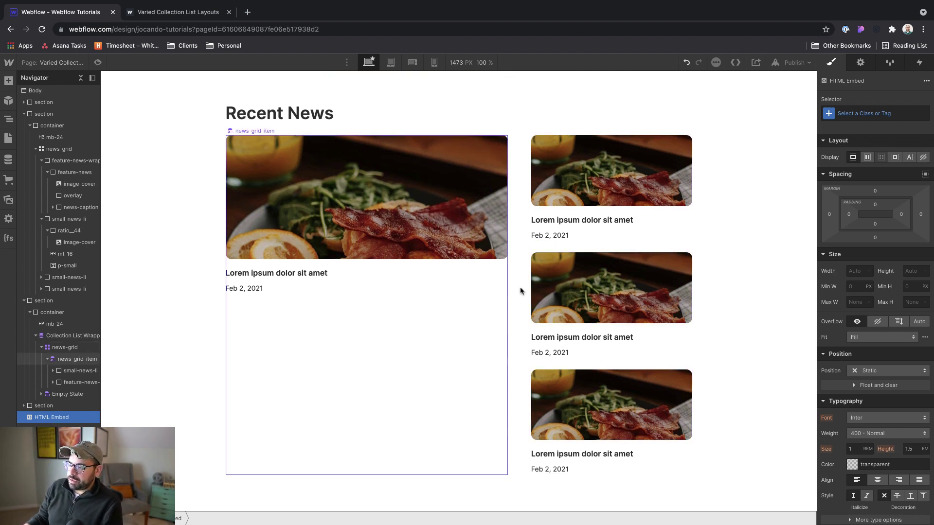
pyautogui.scroll(1, 641, 328)
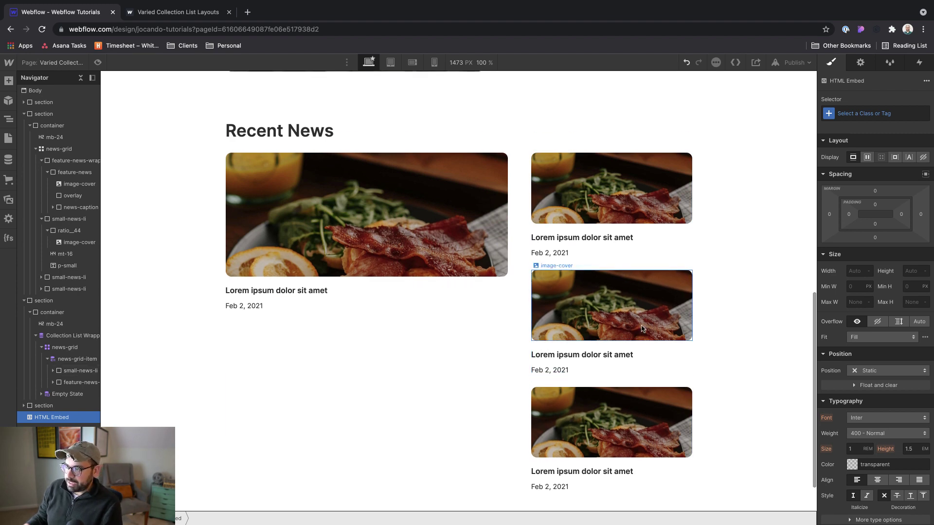
pyautogui.scroll(6, 620, 273)
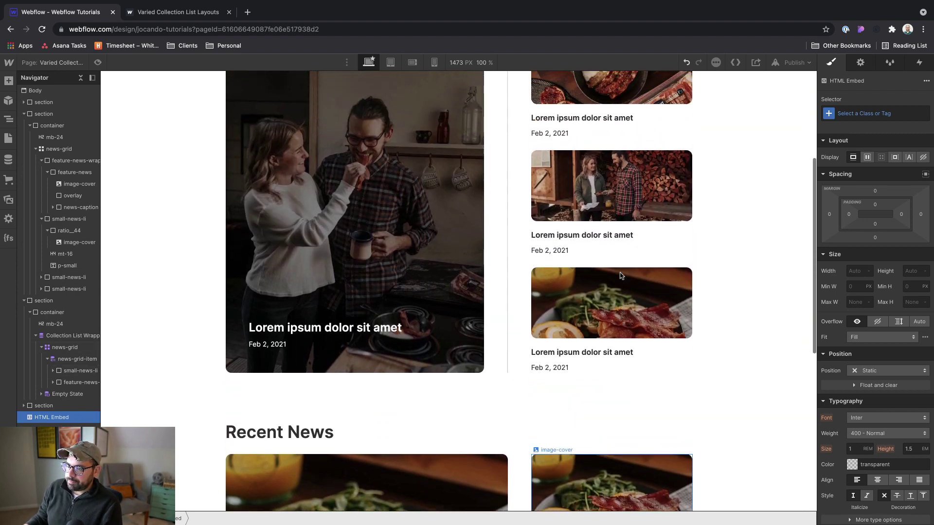
pyautogui.scroll(-4, 603, 219)
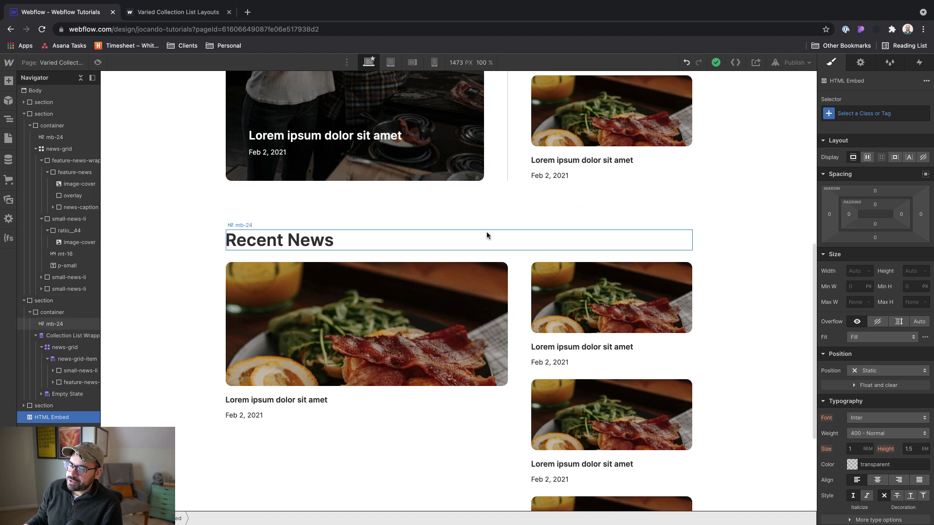
pyautogui.scroll(1, 487, 235)
pyautogui.scroll(-1, 373, 171)
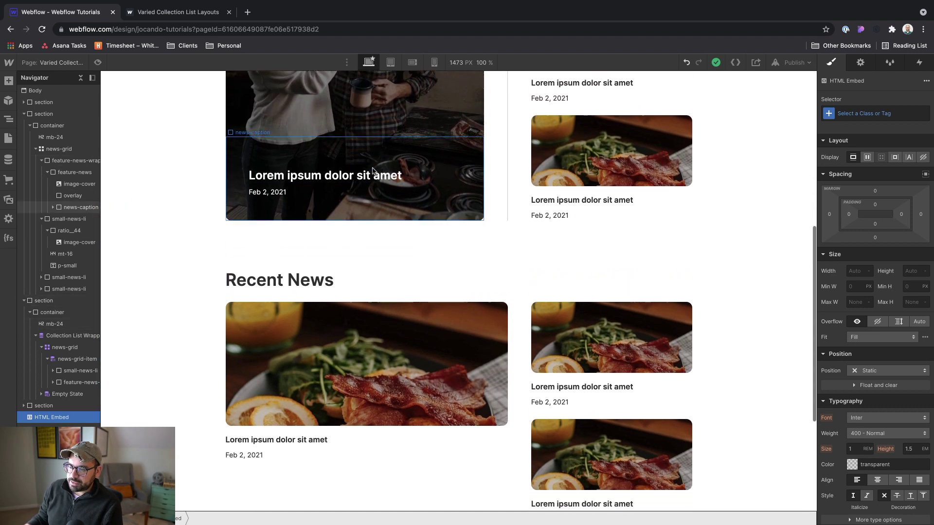
pyautogui.scroll(-2, 372, 170)
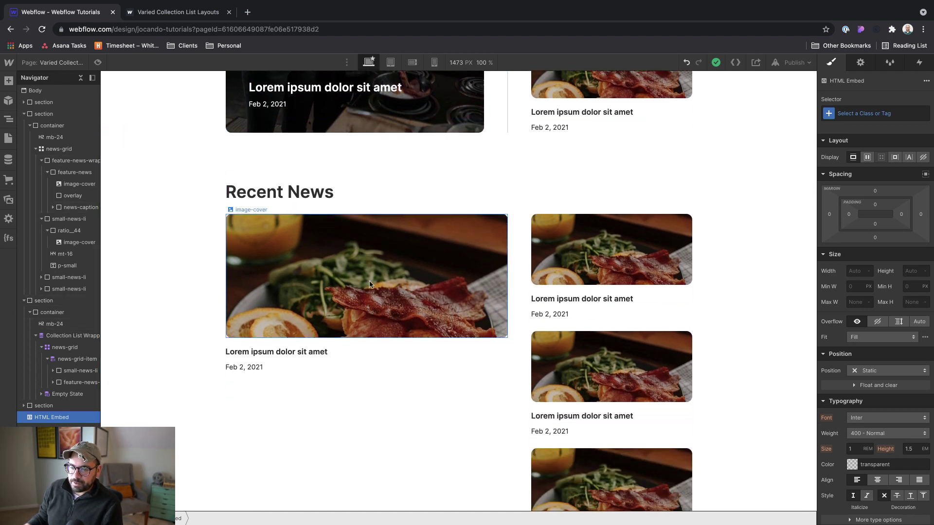
# Step: Select the first card's small-news-li and add a .small-news-li {display: none} rule to the embed
pyautogui.click(296, 304)
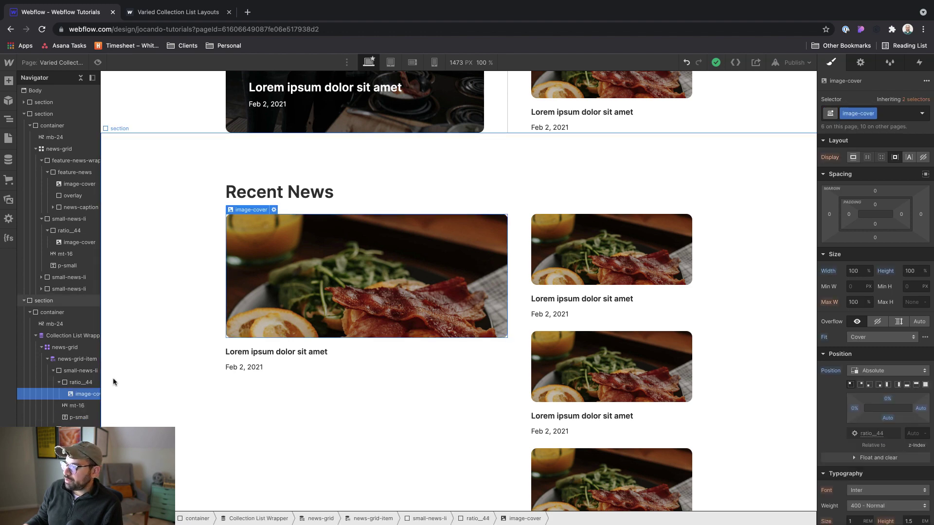
pyautogui.click(77, 370)
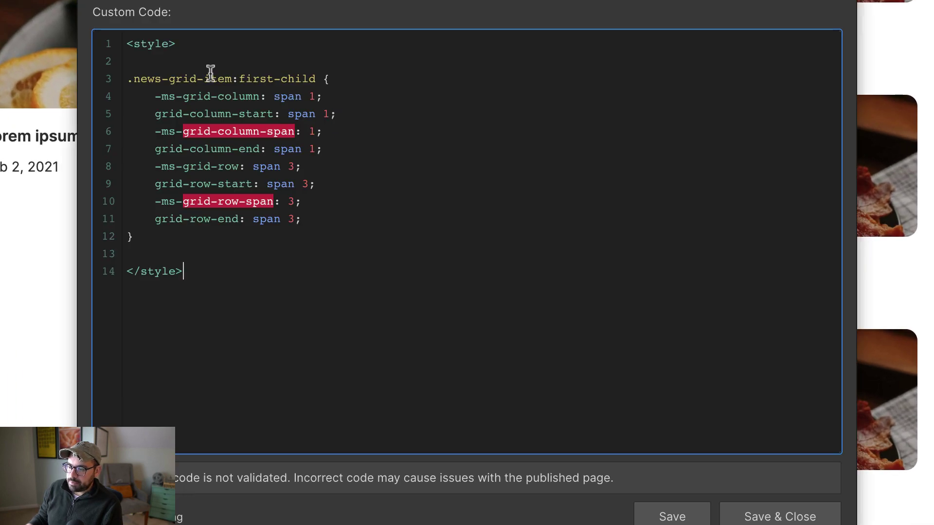
pyautogui.click(210, 62)
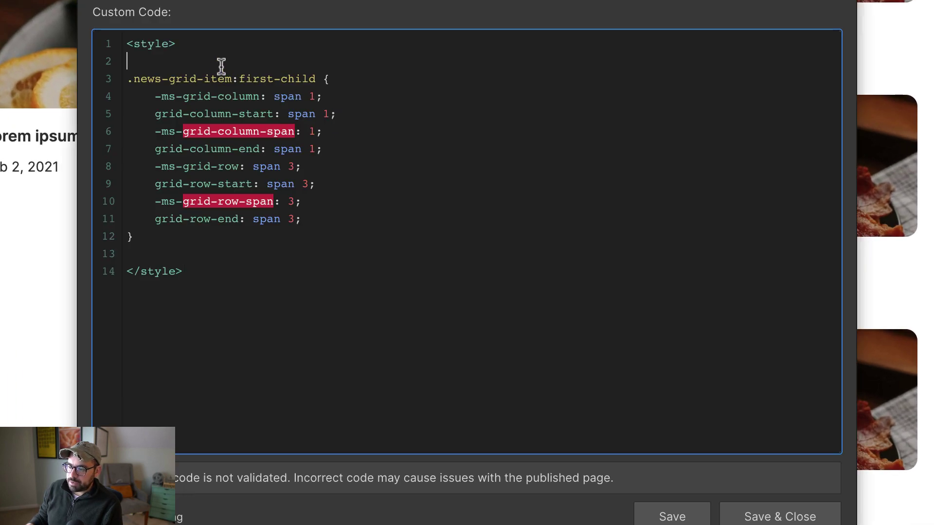
pyautogui.click(158, 237)
pyautogui.press('Return')
pyautogui.press('Return')
pyautogui.write('.small-news-li ')
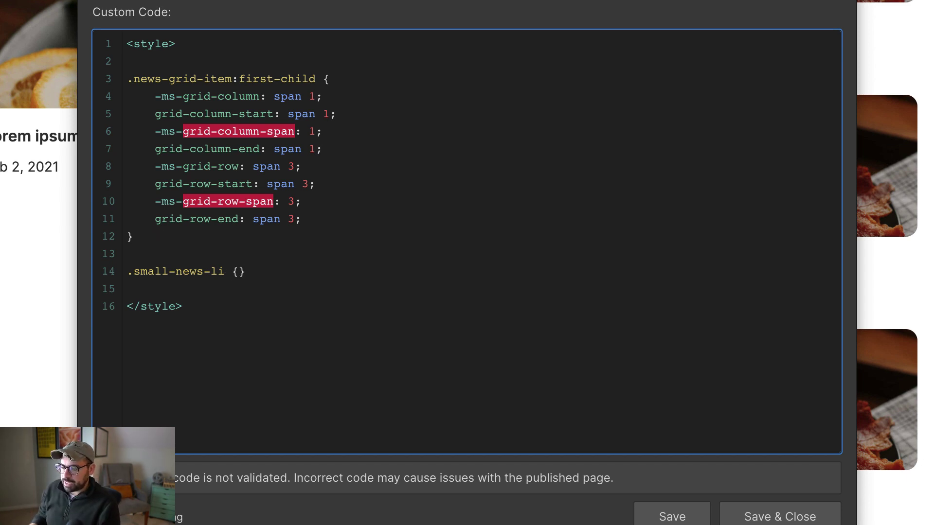
pyautogui.write('{')
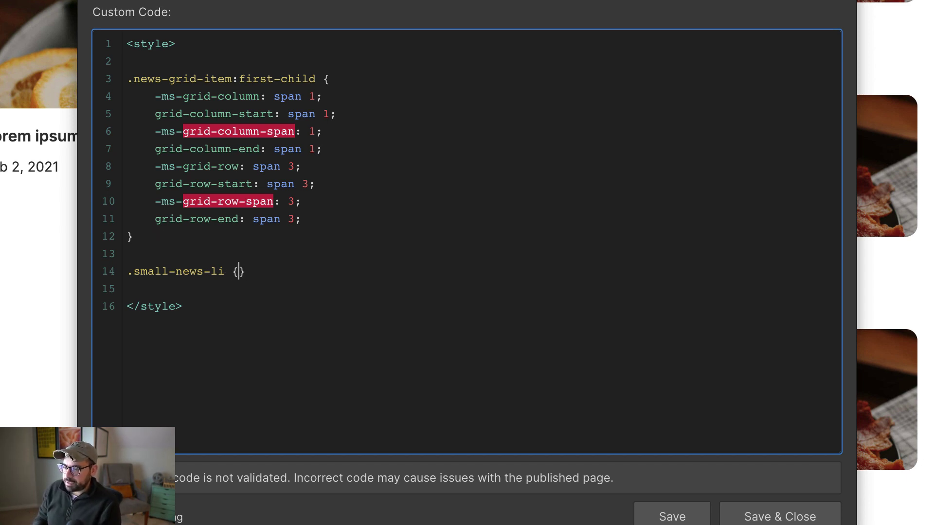
pyautogui.write('display')
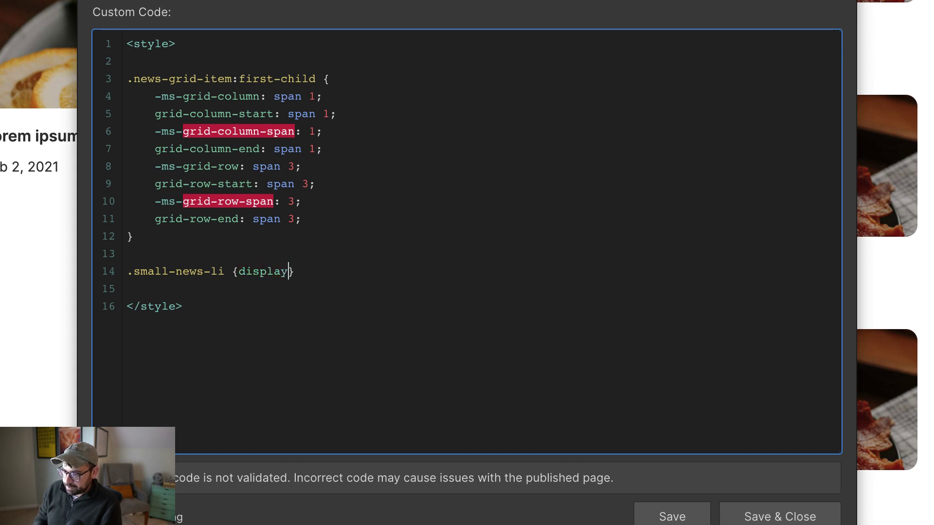
pyautogui.write(': nonel')
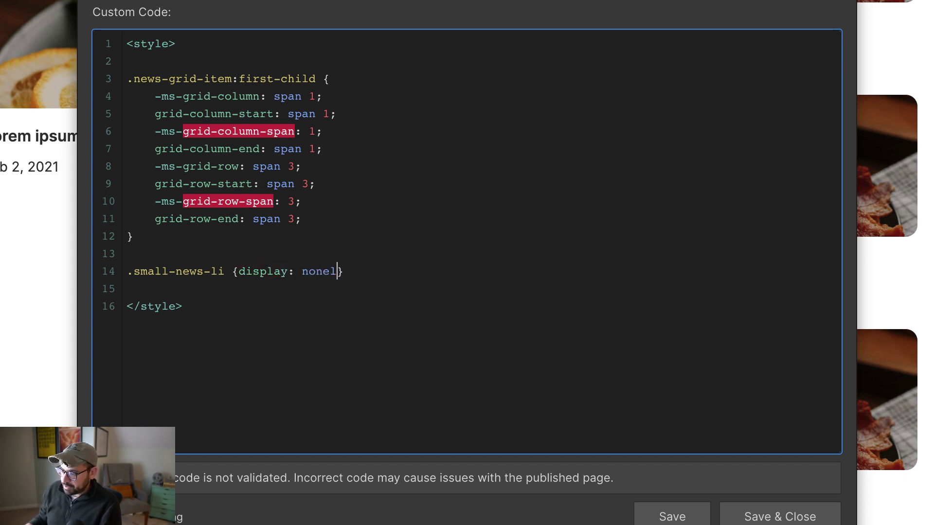
pyautogui.click(735, 513)
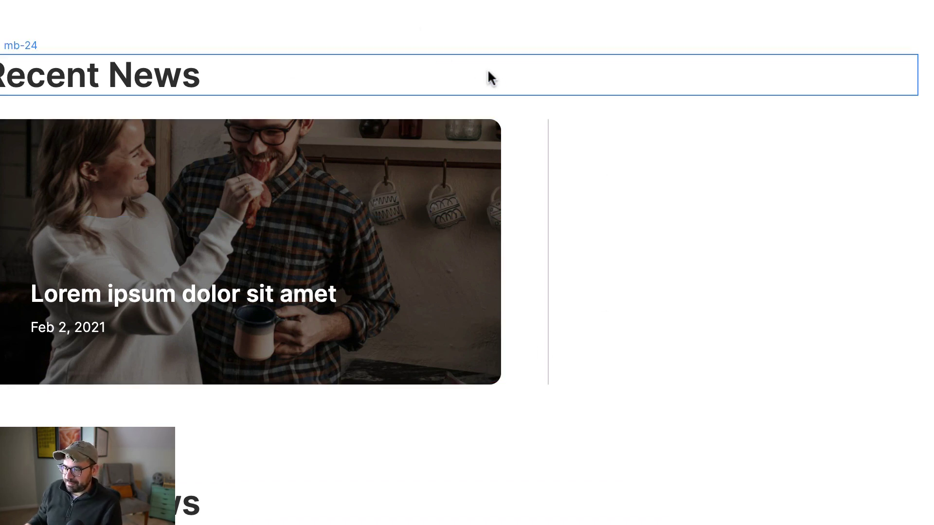
# Step: Prefix that rule with the .news-grid-item:first-child selector and save the embed
pyautogui.doubleClick(487, 72)
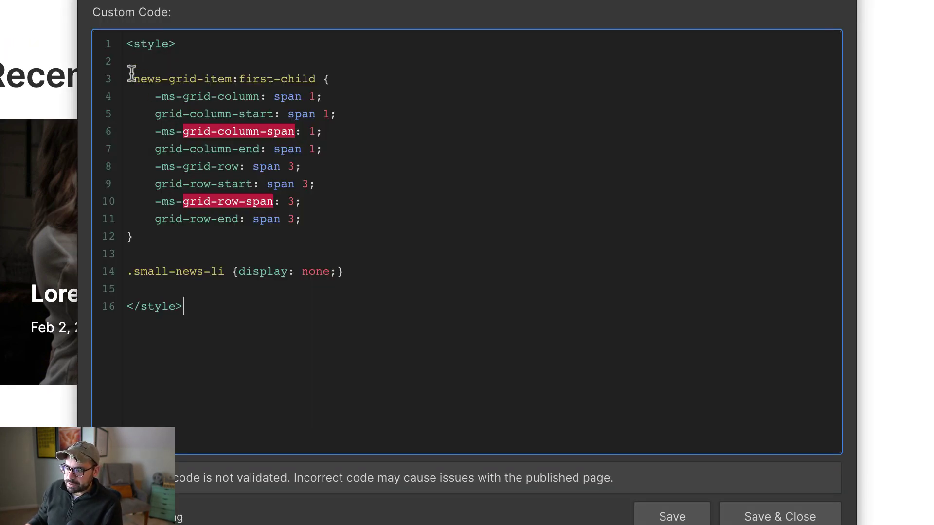
pyautogui.moveTo(122, 76); pyautogui.dragTo(310, 70)
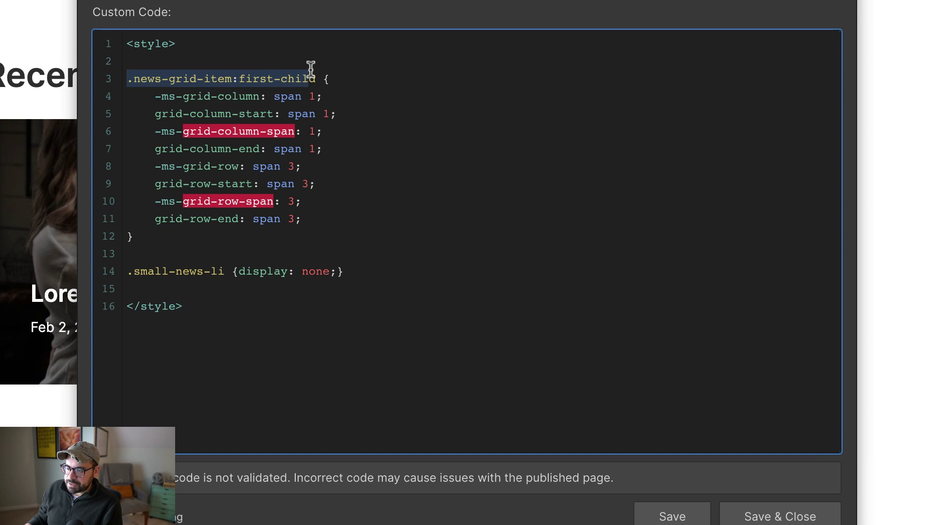
pyautogui.click(141, 271)
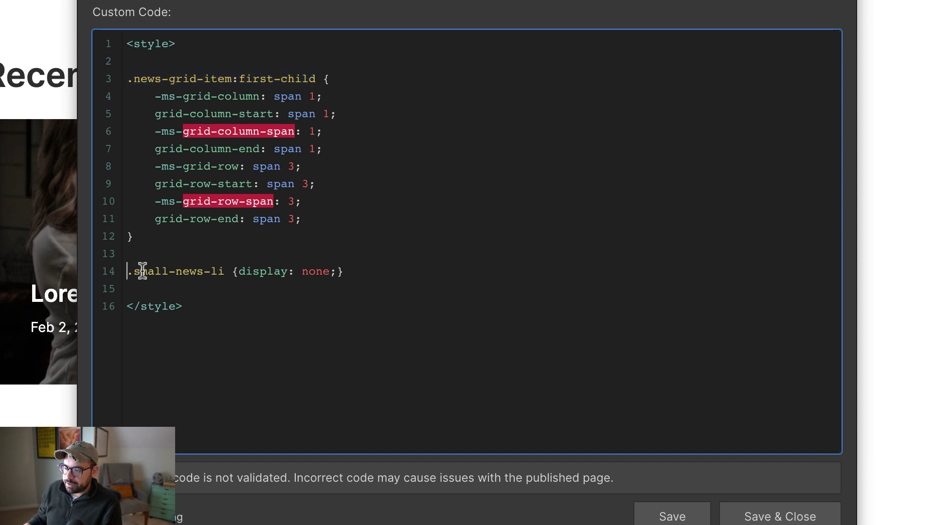
pyautogui.write('.news-grid-item:first-child')
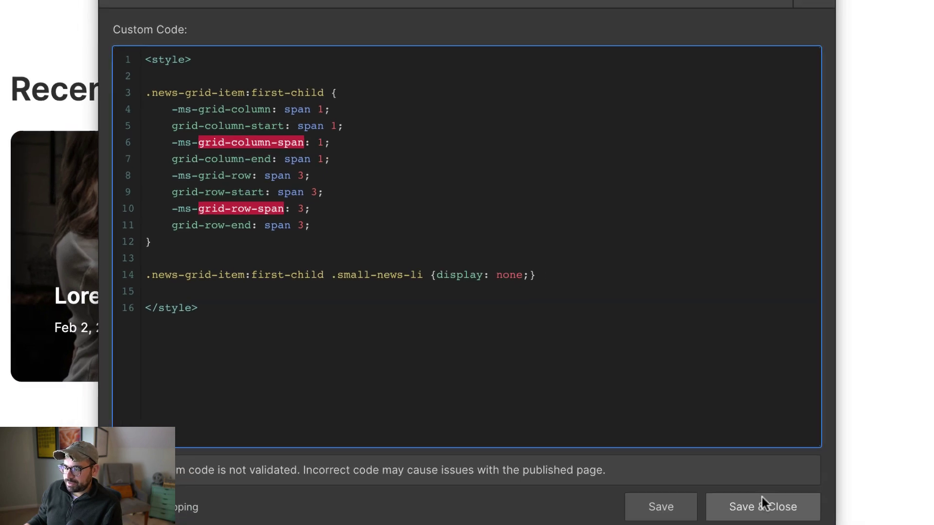
pyautogui.click(762, 498)
# Step: Scroll down, then briefly reopen and close the embedded style code
pyautogui.scroll(-6, 535, 376)
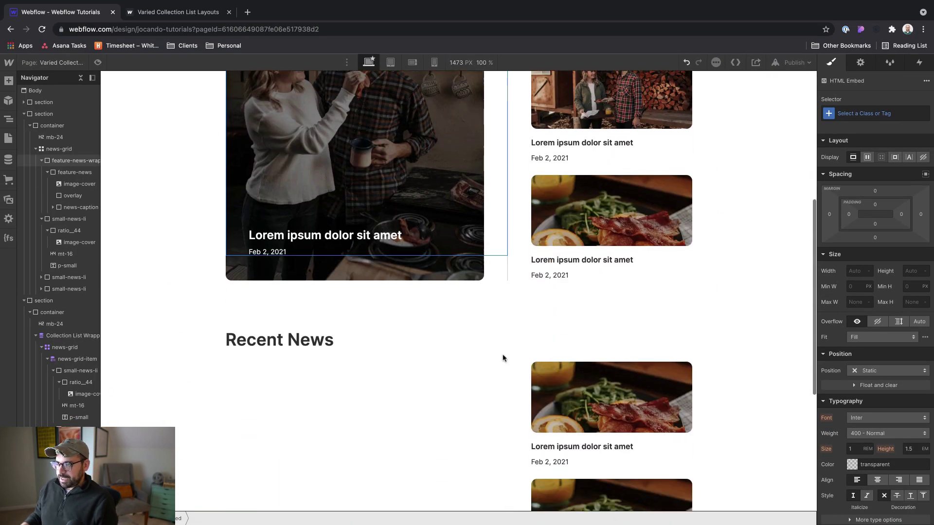
pyautogui.scroll(-5, 503, 358)
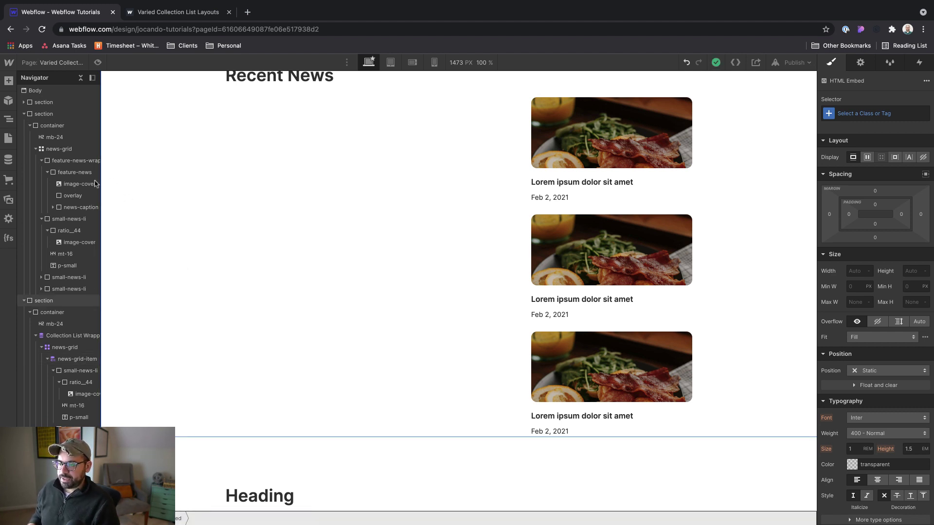
pyautogui.press('Return')
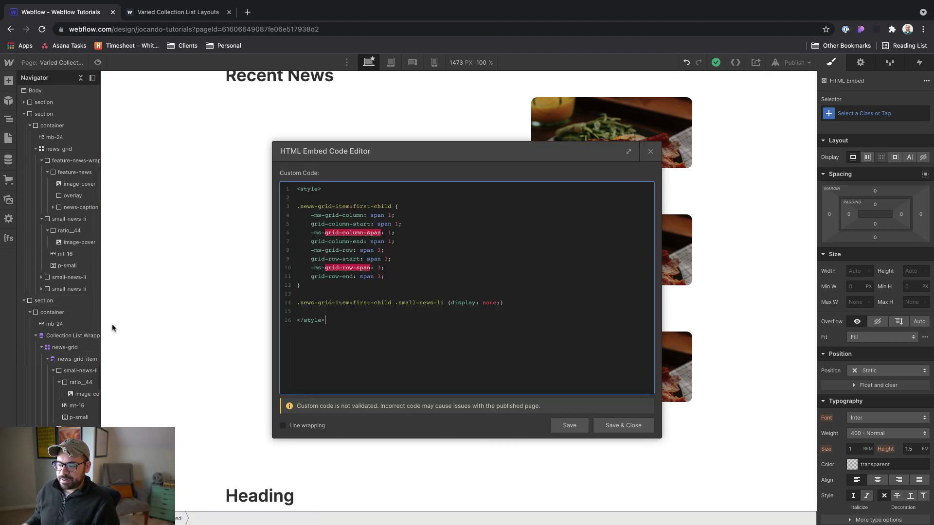
pyautogui.click(623, 425)
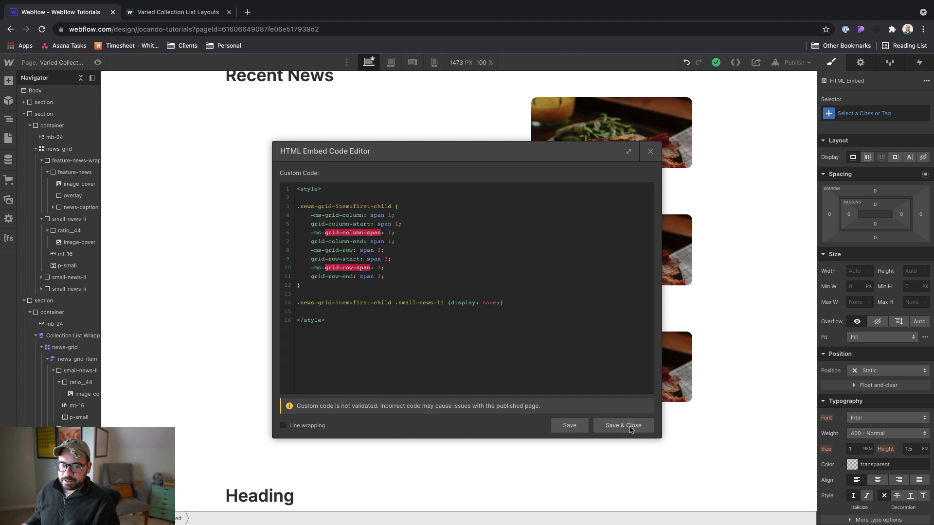
# Step: Inspect the first news-grid-item's feature-news-wrapper, then open the embed's custom code from the Navigator
pyautogui.click(445, 265)
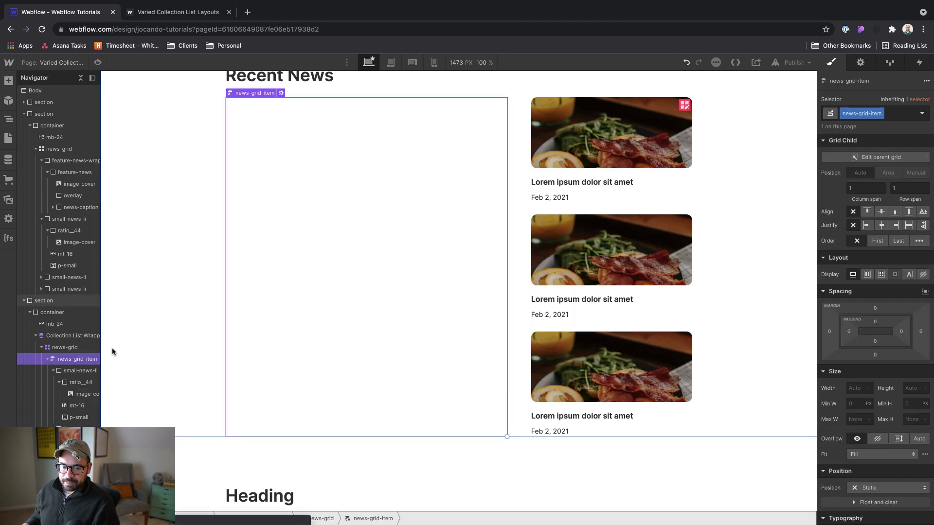
pyautogui.click(53, 371)
pyautogui.click(78, 383)
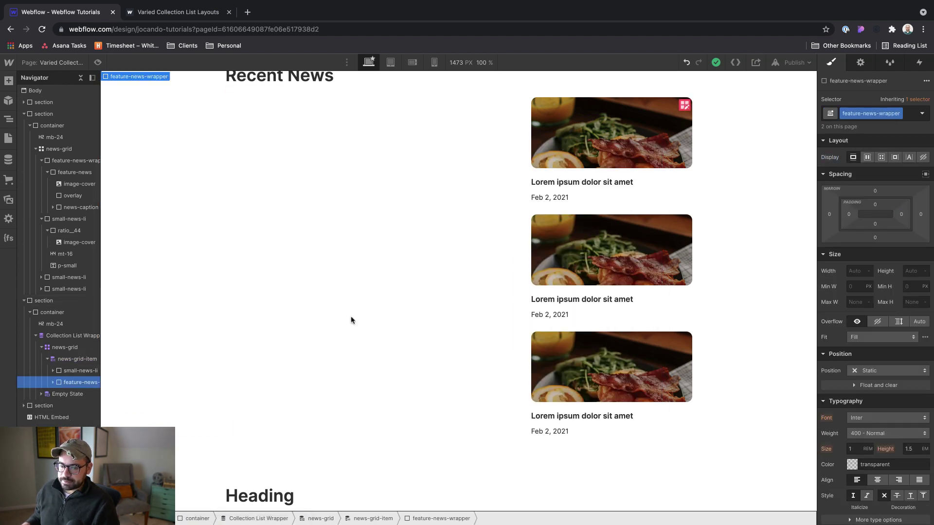
pyautogui.doubleClick(868, 109)
pyautogui.press('super+c')
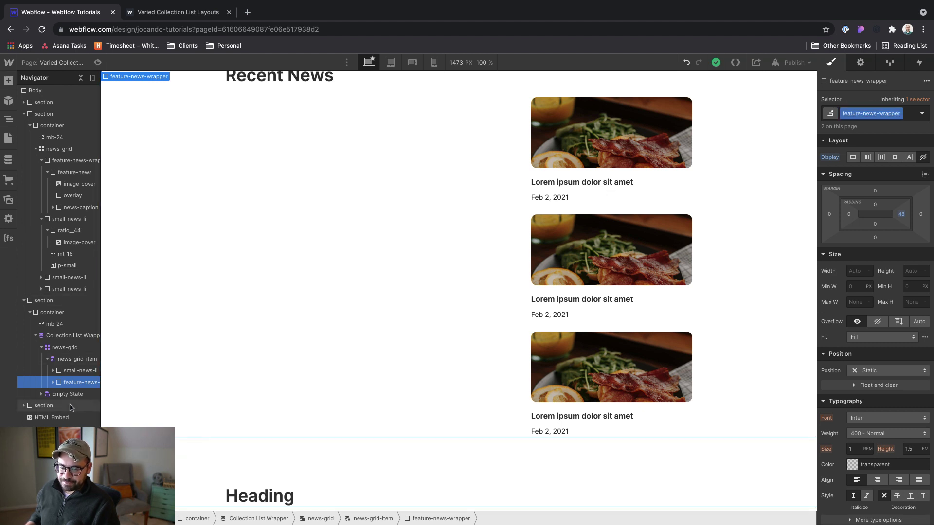
pyautogui.click(68, 406)
pyautogui.doubleClick(76, 418)
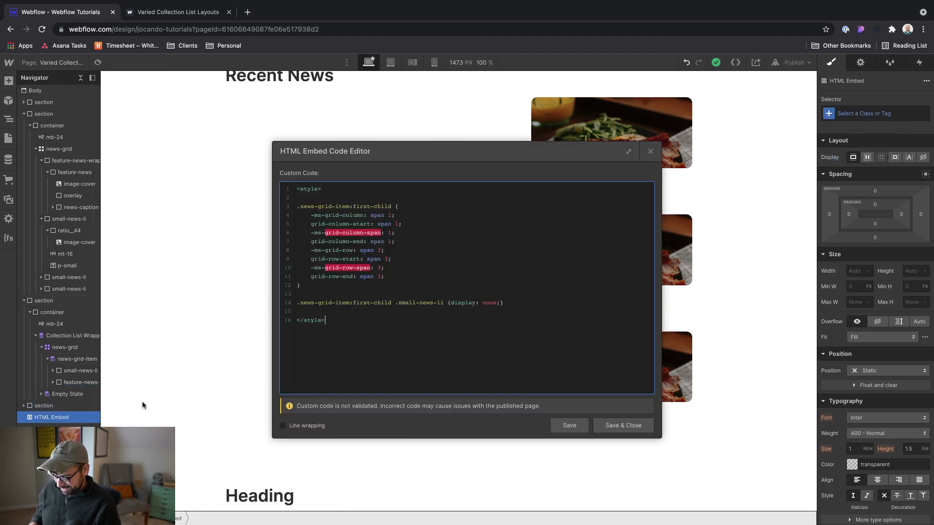
# Step: Start a new rule with the selector .news-grid-item:first-child .feature-news-wrapper before </style>
pyautogui.press('Return')
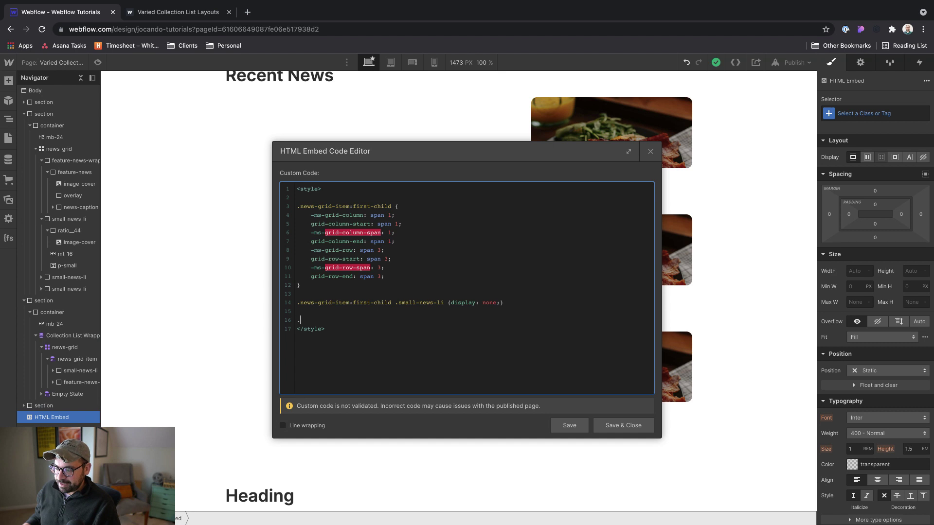
pyautogui.write('.')
pyautogui.press('super+v')
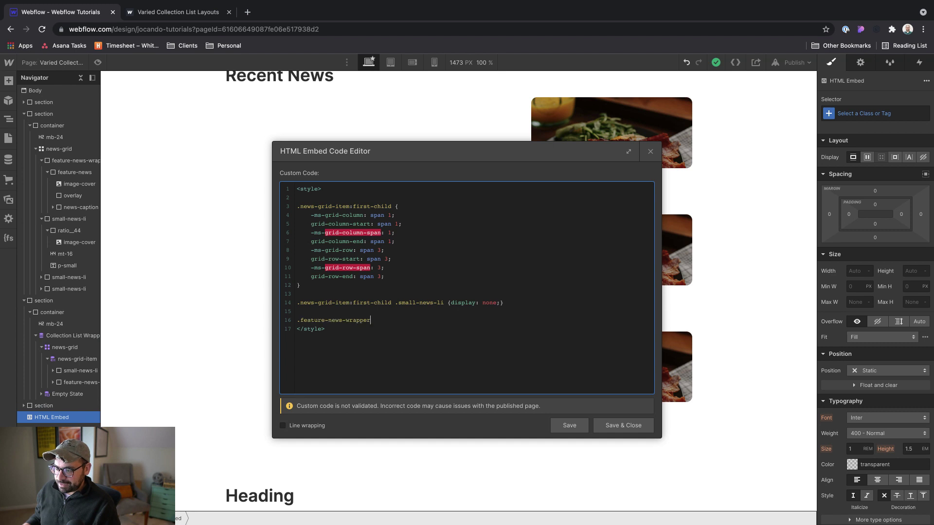
pyautogui.click(392, 302)
pyautogui.hotkey('shift', 'Home')
pyautogui.press('super+c')
pyautogui.press('Down')
pyautogui.press('Down')
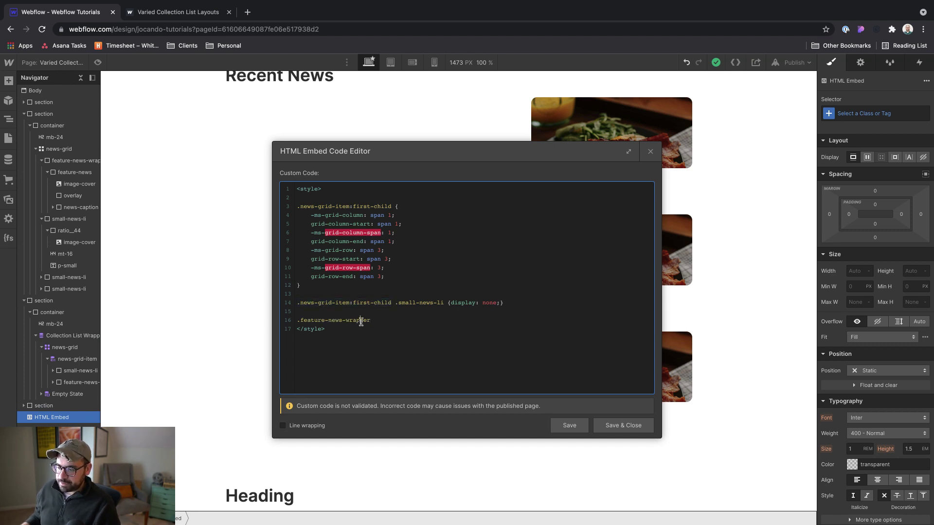
pyautogui.press('super+v')
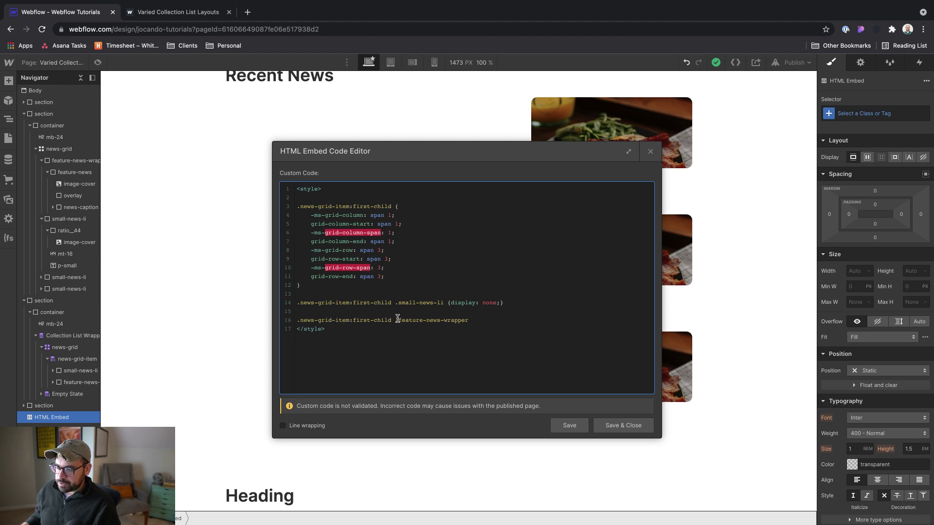
# Step: Give the new rule display: block and save the embed
pyautogui.moveTo(396, 320); pyautogui.dragTo(465, 319)
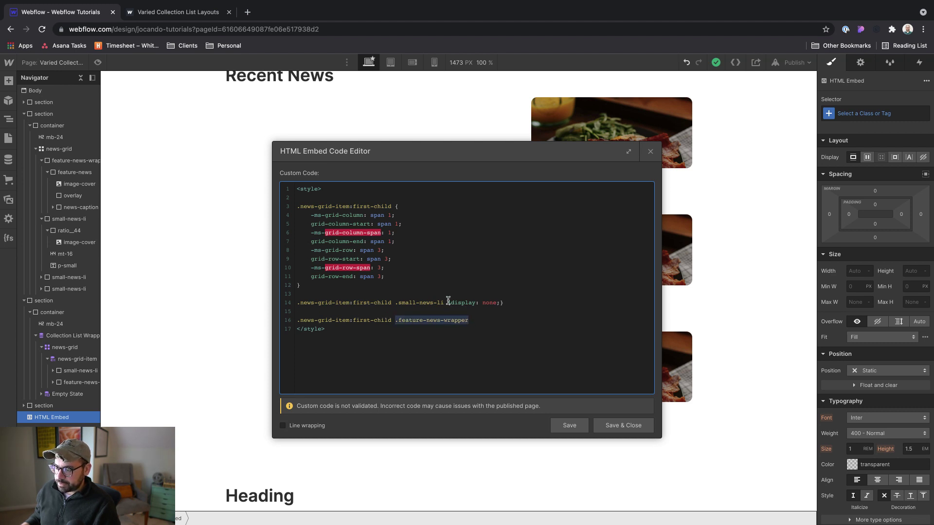
pyautogui.press('Right')
pyautogui.hotkey('ctrl', 'v')
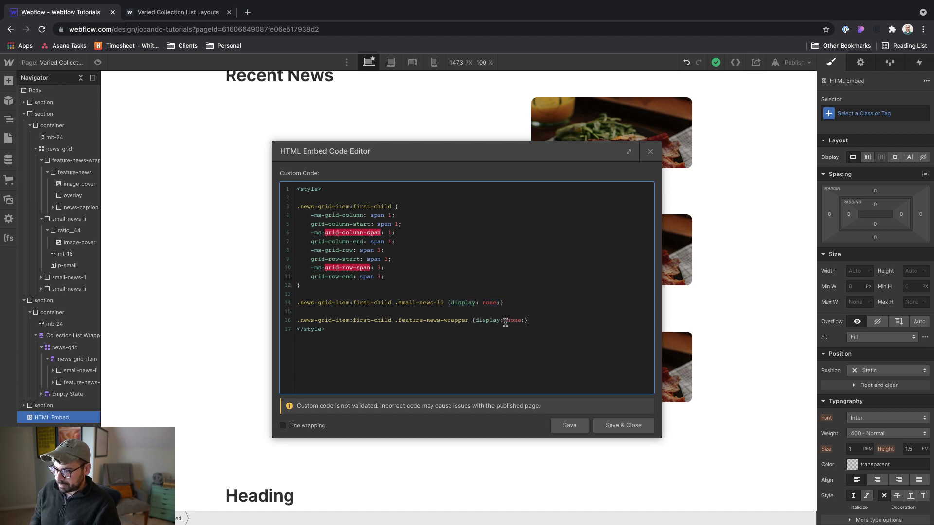
pyautogui.doubleClick(516, 320)
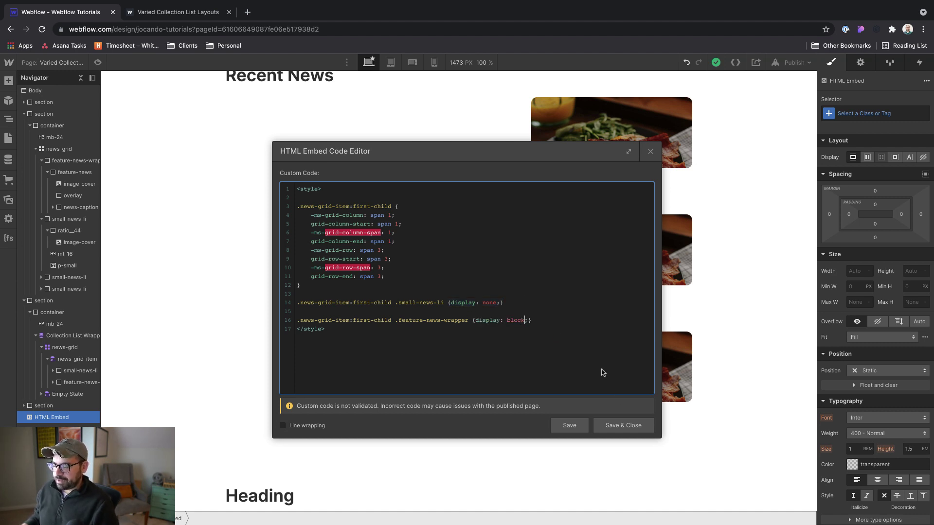
pyautogui.write('block')
pyautogui.click(623, 426)
# Step: Select the featured card's feature-news-wrapper element
pyautogui.scroll(1, 409, 194)
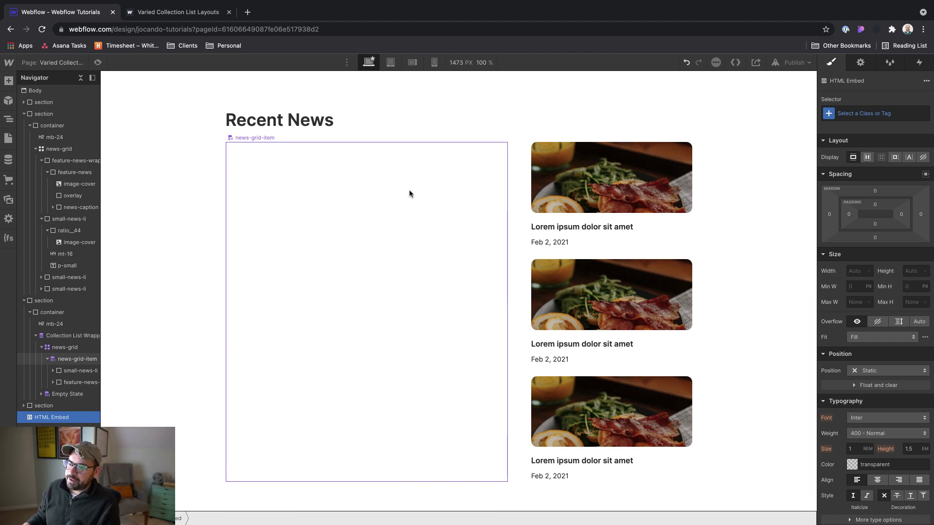
pyautogui.scroll(5, 408, 194)
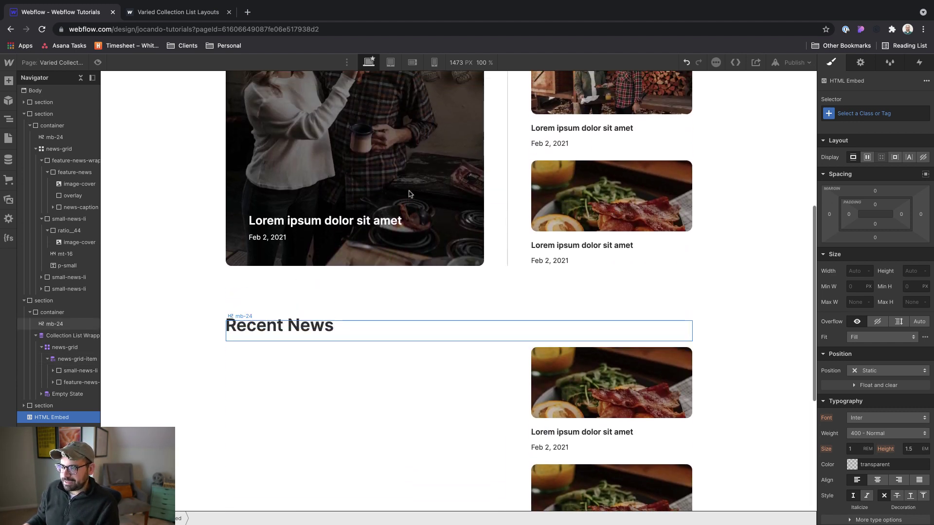
pyautogui.scroll(-5, 409, 194)
pyautogui.scroll(2, 408, 194)
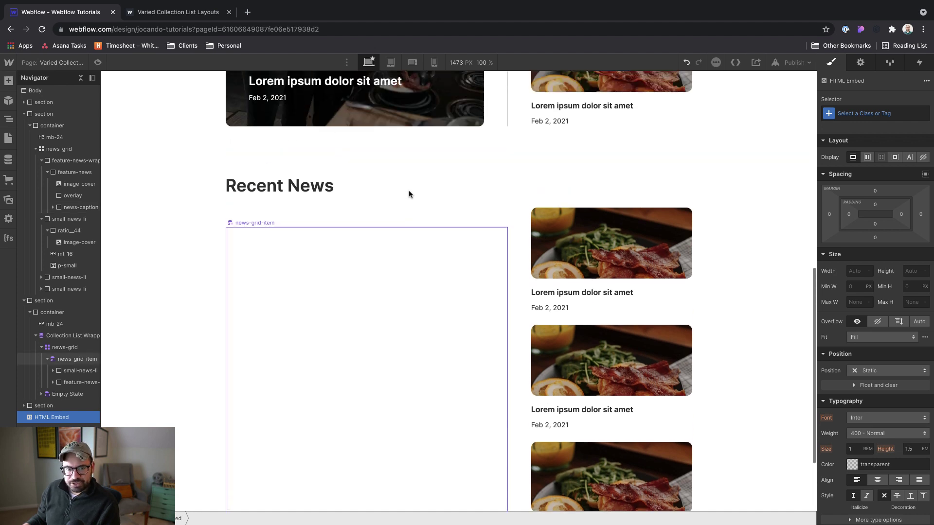
pyautogui.scroll(1, 409, 193)
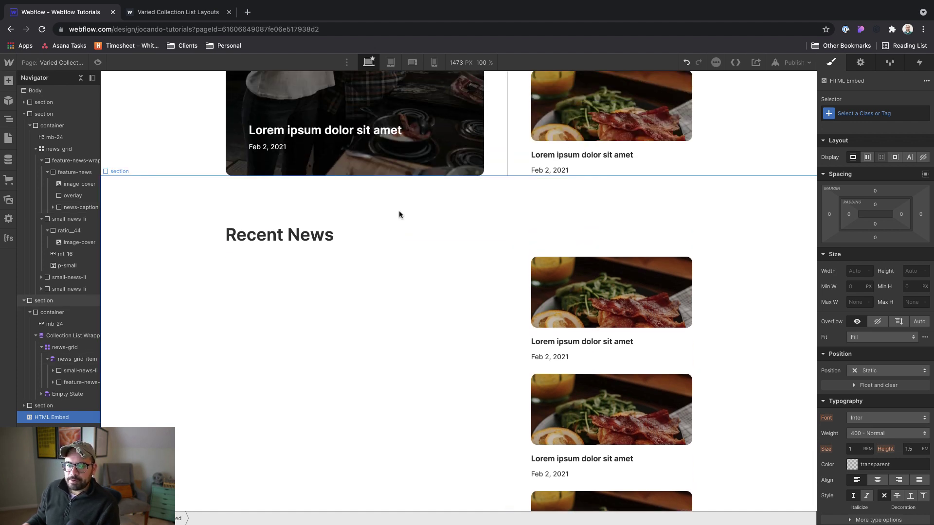
pyautogui.scroll(2, 404, 212)
pyautogui.click(282, 226)
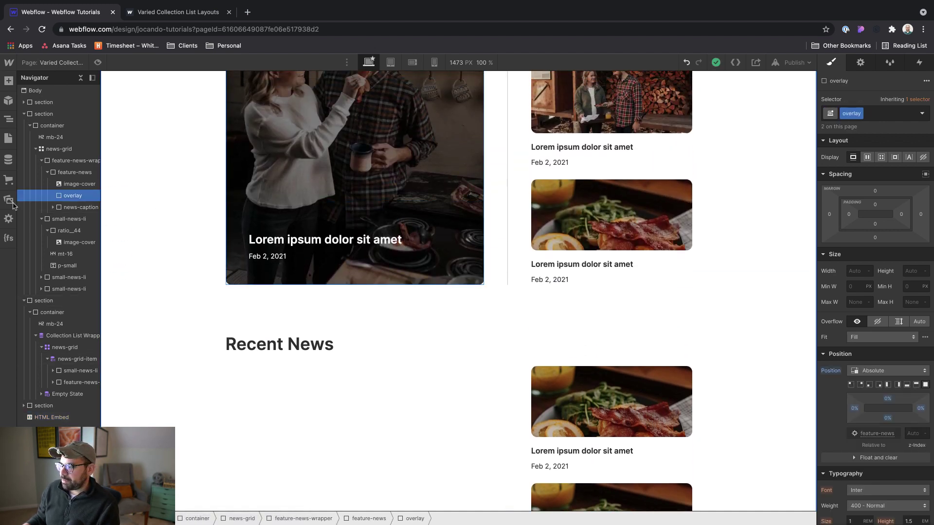
pyautogui.click(73, 161)
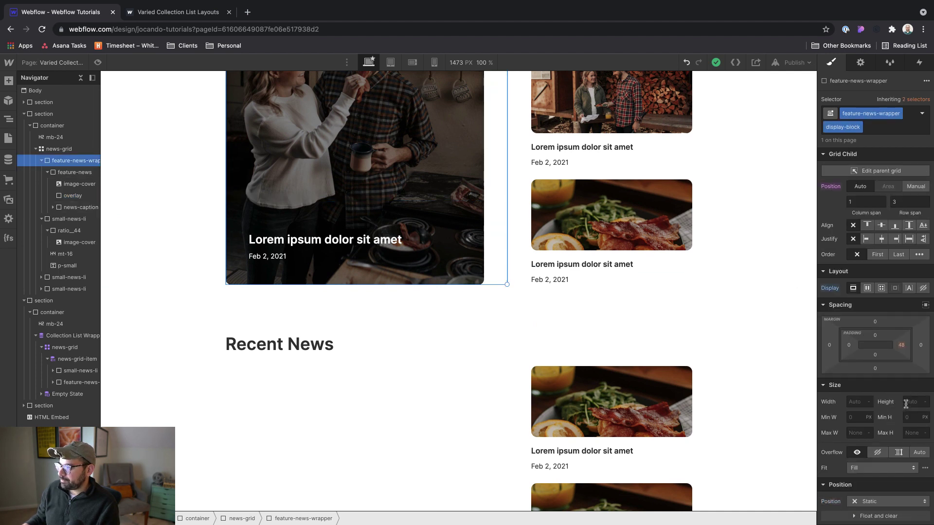
# Step: Set Height to 100% on the base feature-news-wrapper class
pyautogui.click(923, 113)
pyautogui.click(914, 100)
pyautogui.click(915, 100)
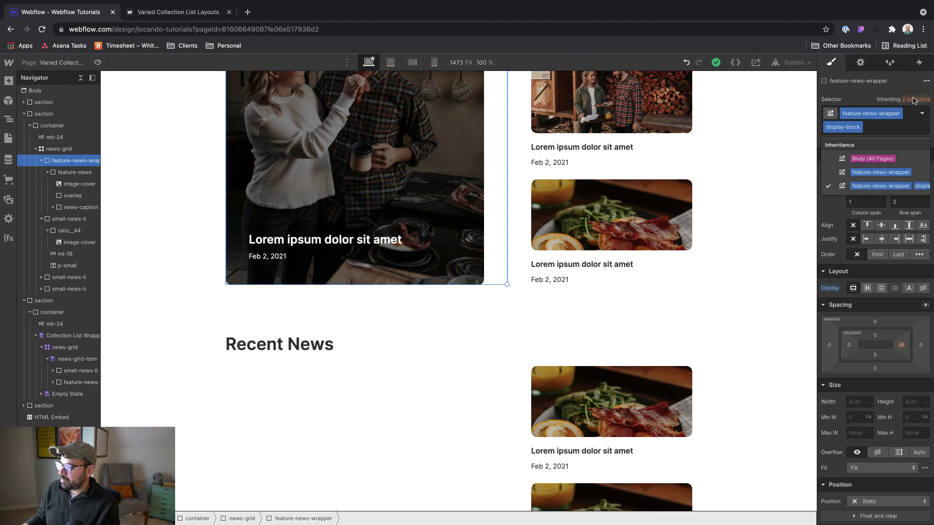
pyautogui.click(900, 177)
pyautogui.click(907, 387)
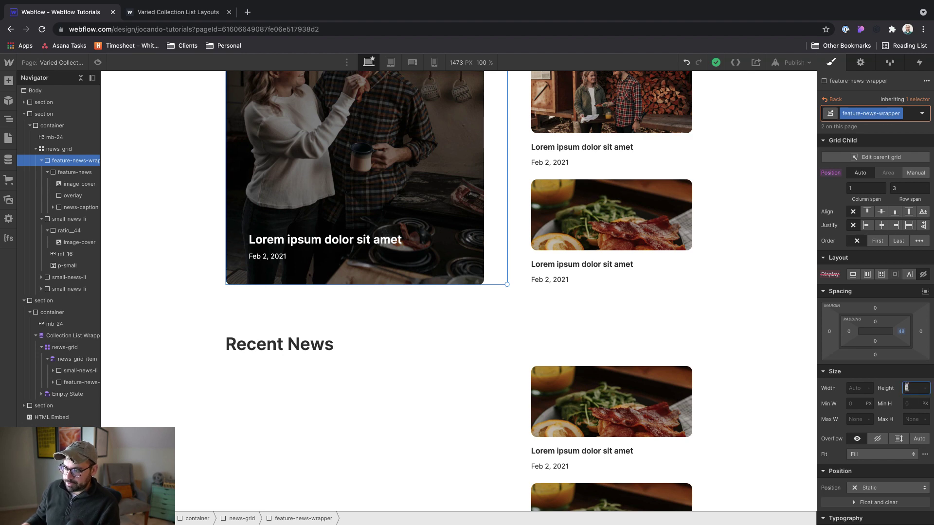
pyautogui.write('100%')
pyautogui.press('Return')
pyautogui.scroll(-5, 662, 371)
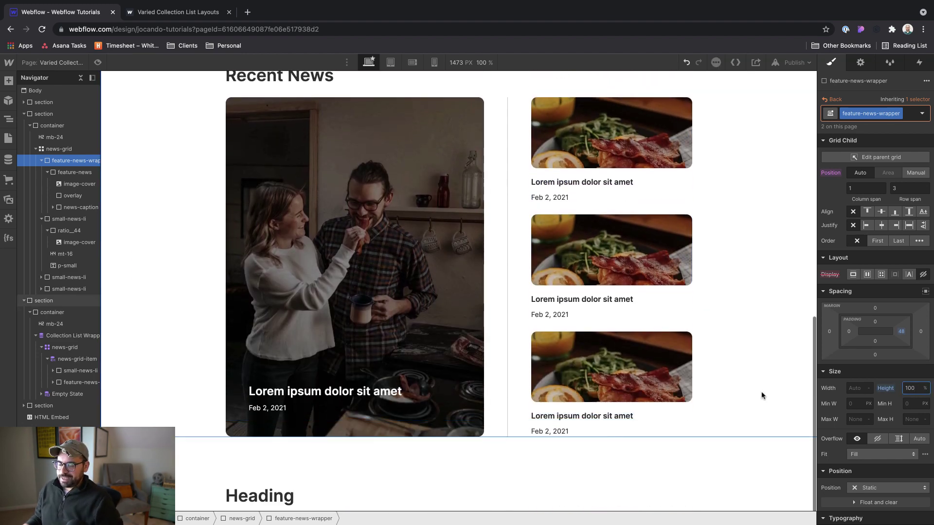
pyautogui.click(762, 395)
pyautogui.scroll(1, 762, 395)
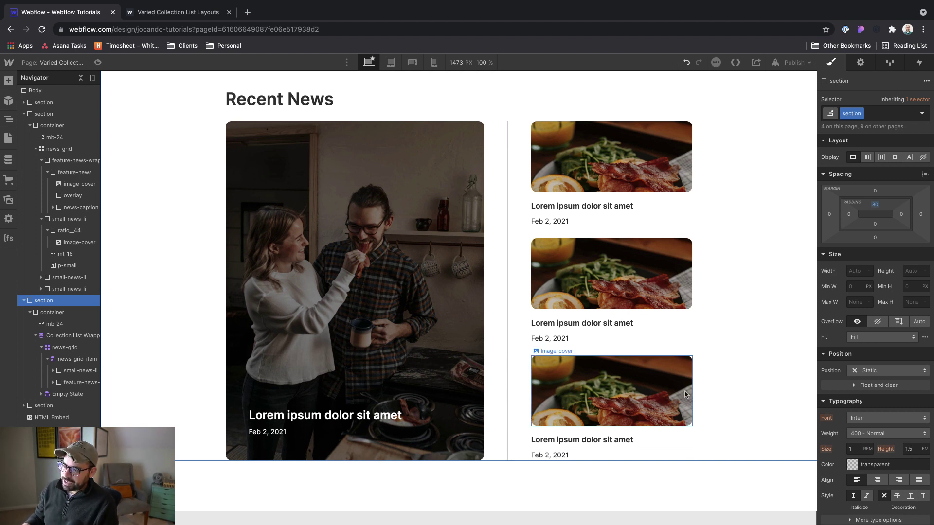
# Step: Bind the featured card's image to the Blogs Thumbnail Image field
pyautogui.click(364, 281)
pyautogui.press('Up')
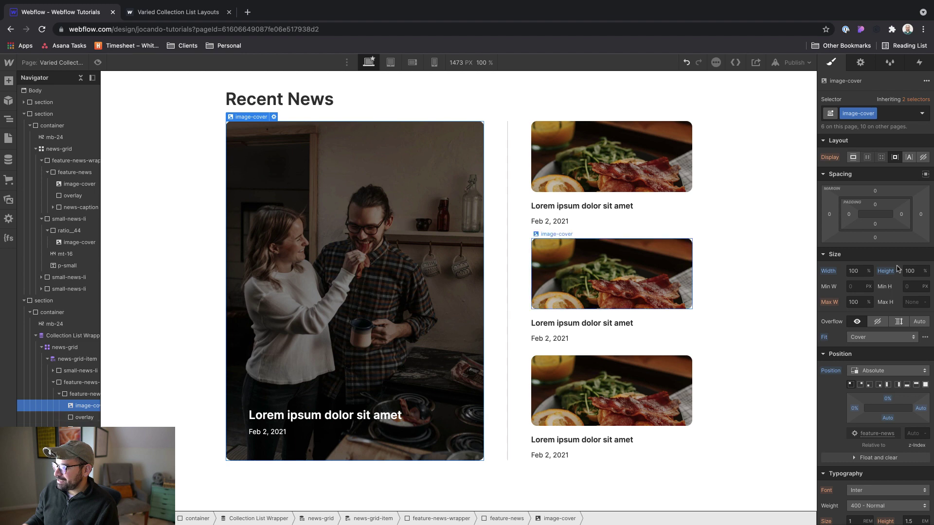
pyautogui.press('d')
pyautogui.click(851, 152)
pyautogui.click(856, 163)
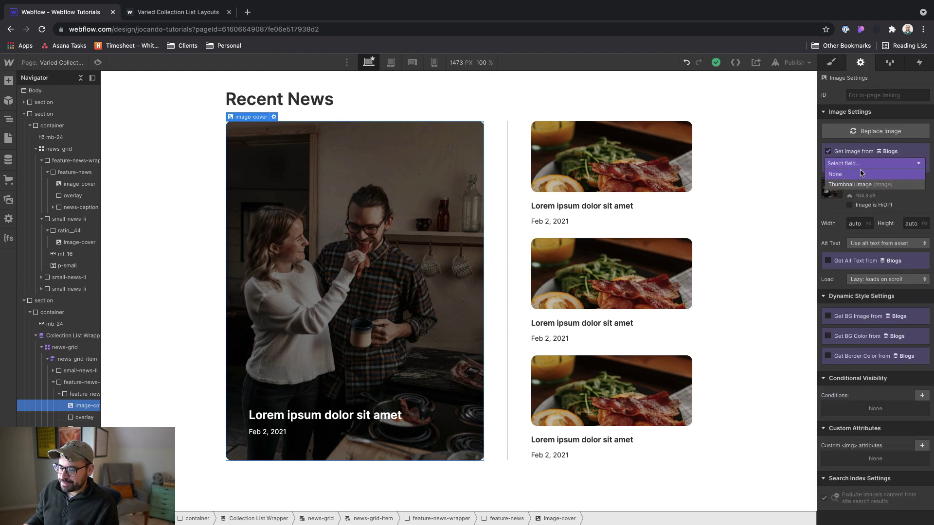
pyautogui.click(863, 182)
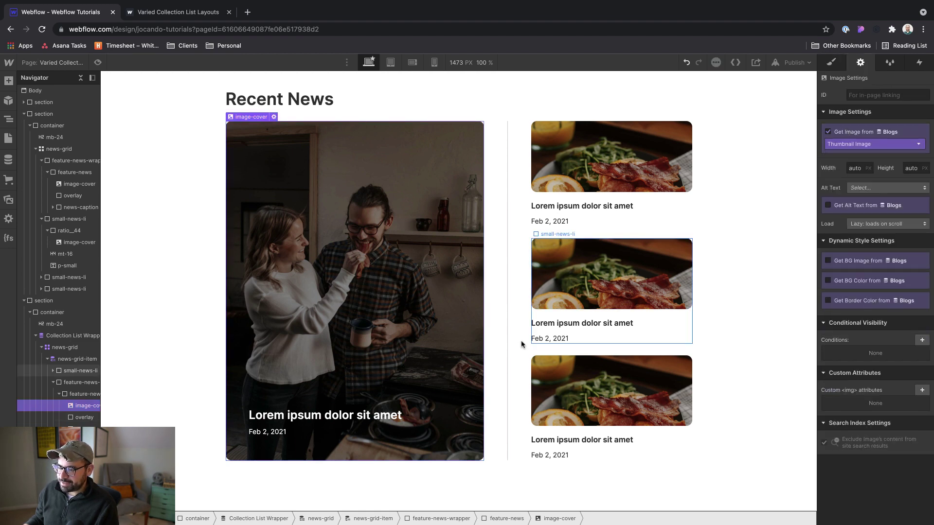
# Step: Bind the featured card's heading to Article Title and its date to Published On
pyautogui.click(367, 417)
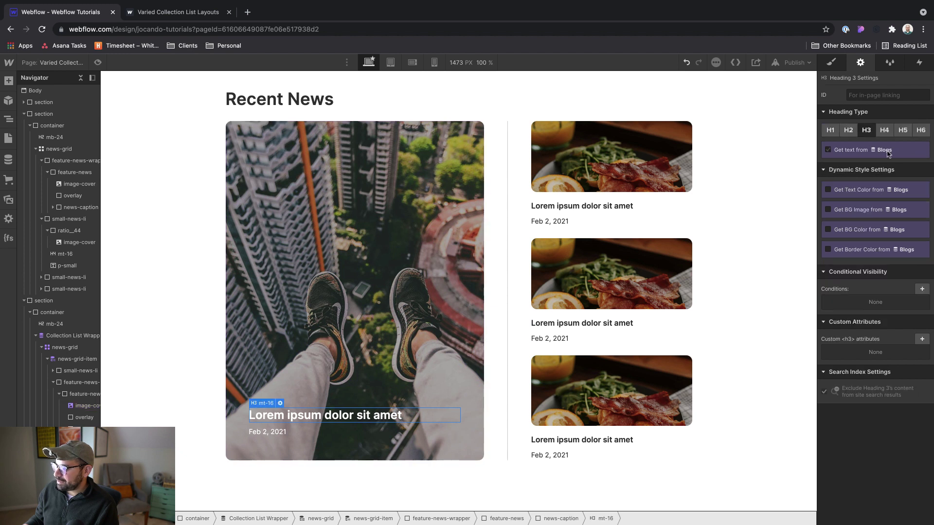
pyautogui.click(858, 152)
pyautogui.click(853, 163)
pyautogui.click(858, 184)
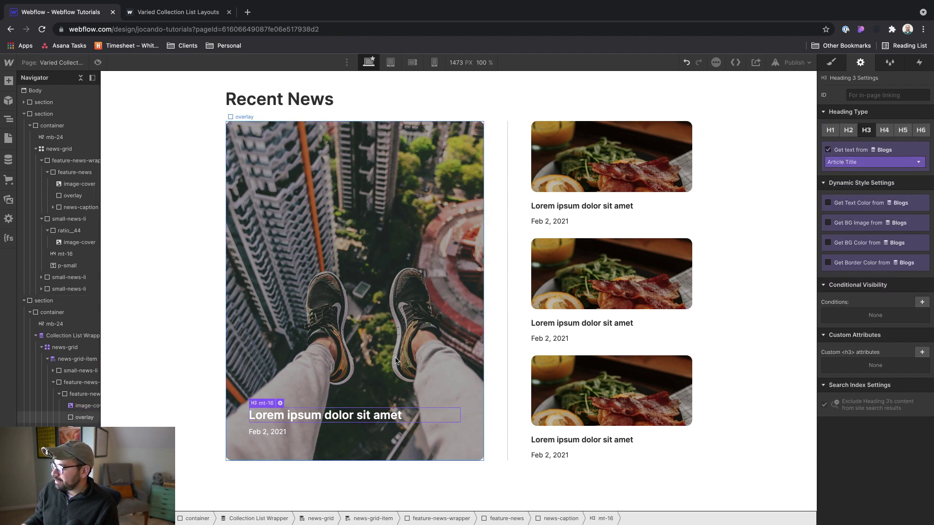
pyautogui.click(269, 437)
pyautogui.click(861, 134)
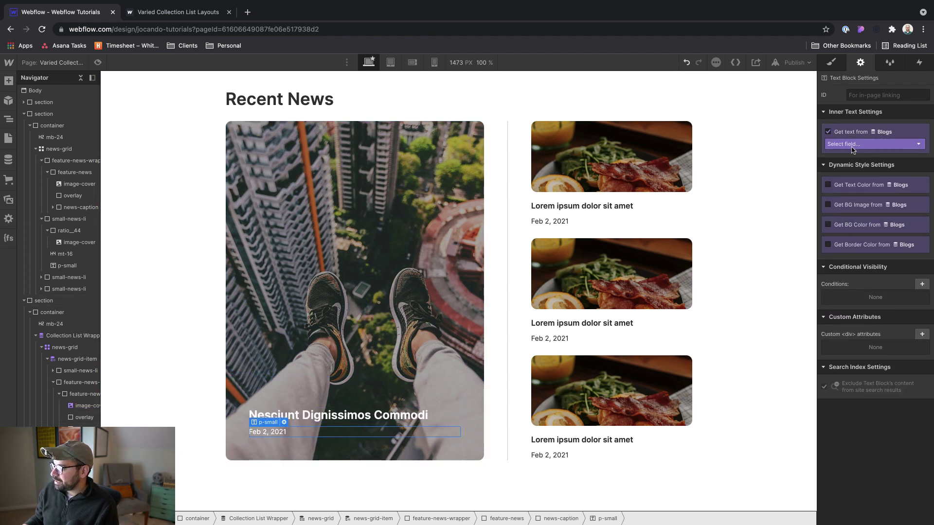
pyautogui.click(856, 145)
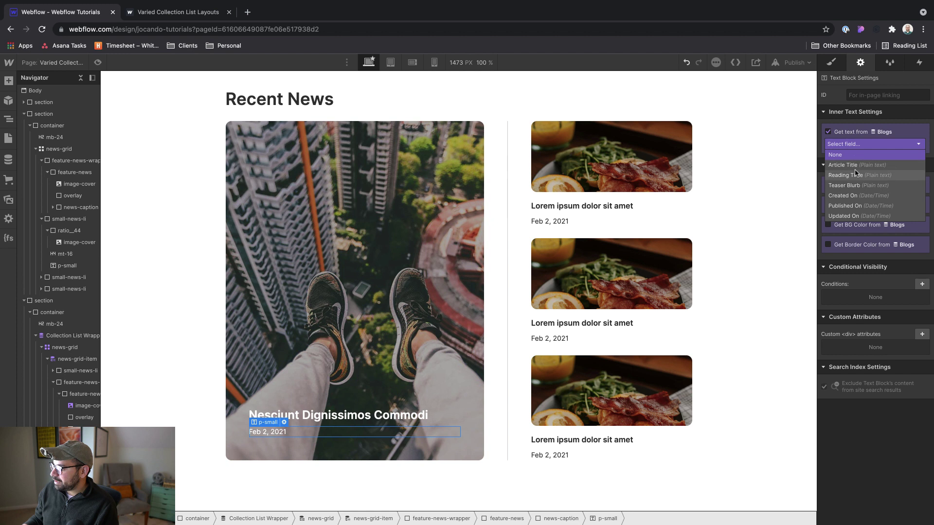
pyautogui.click(857, 206)
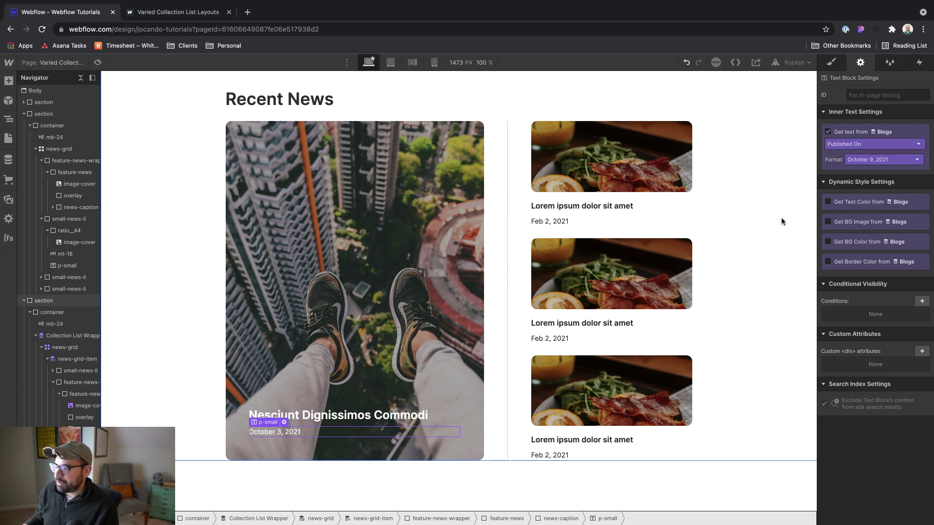
# Step: Bind the small cards' image, heading and date to Thumbnail Image, Article Title and Published On
pyautogui.click(583, 169)
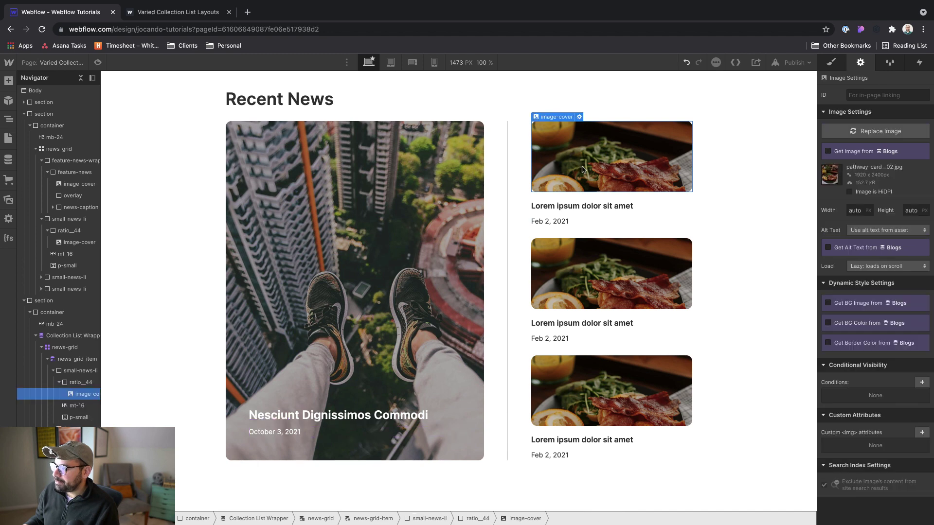
pyautogui.click(862, 154)
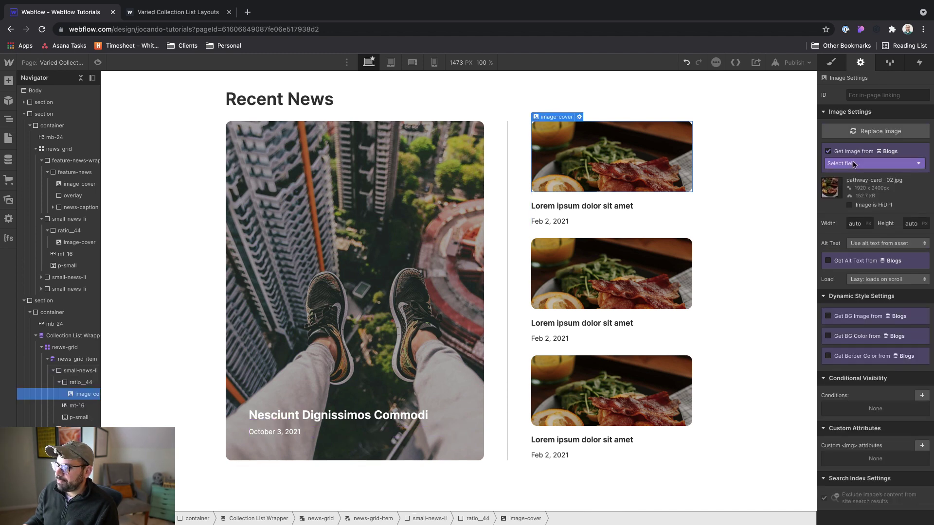
pyautogui.click(859, 185)
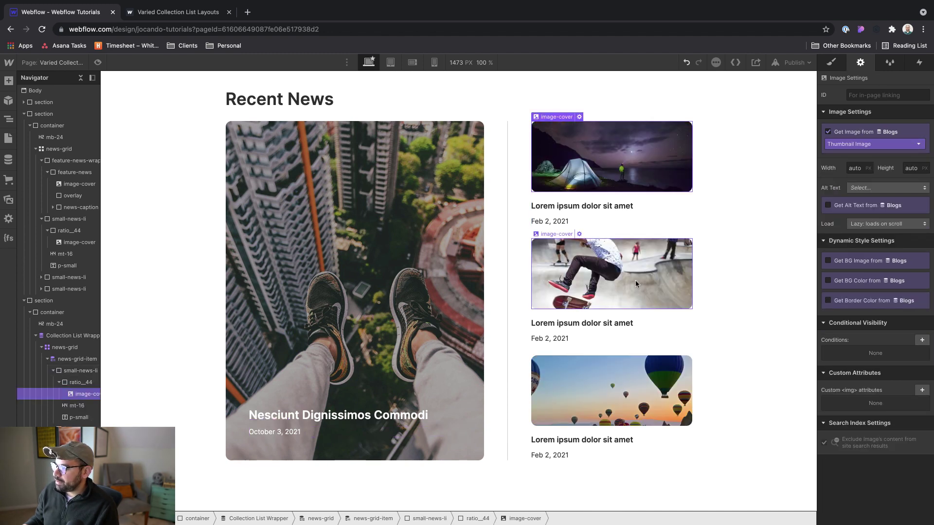
pyautogui.click(566, 209)
pyautogui.click(829, 150)
pyautogui.click(866, 162)
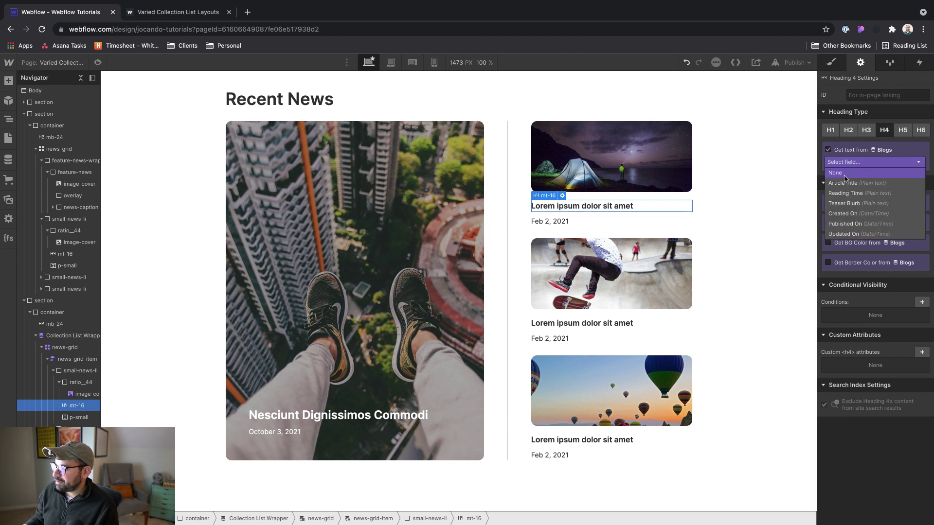
pyautogui.click(854, 183)
pyautogui.click(544, 221)
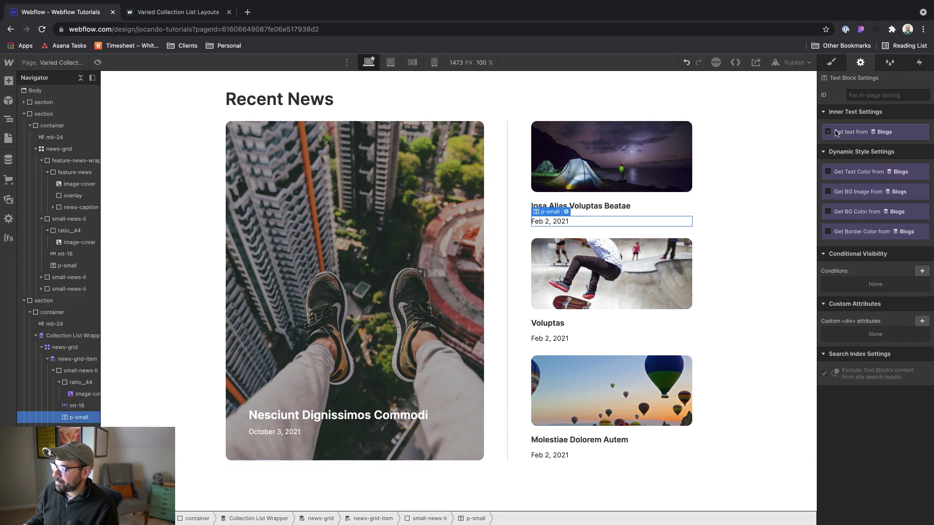
pyautogui.click(851, 144)
pyautogui.click(833, 200)
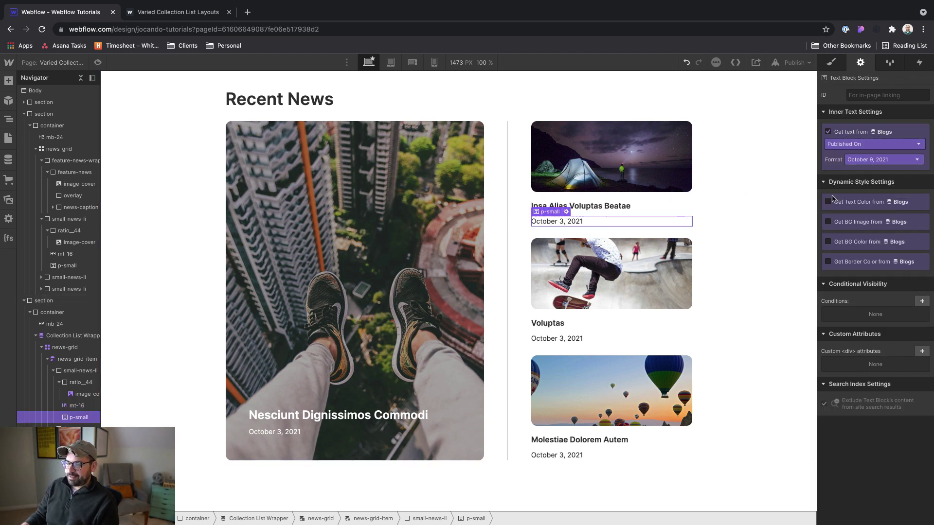
pyautogui.click(762, 233)
pyautogui.scroll(1, 729, 233)
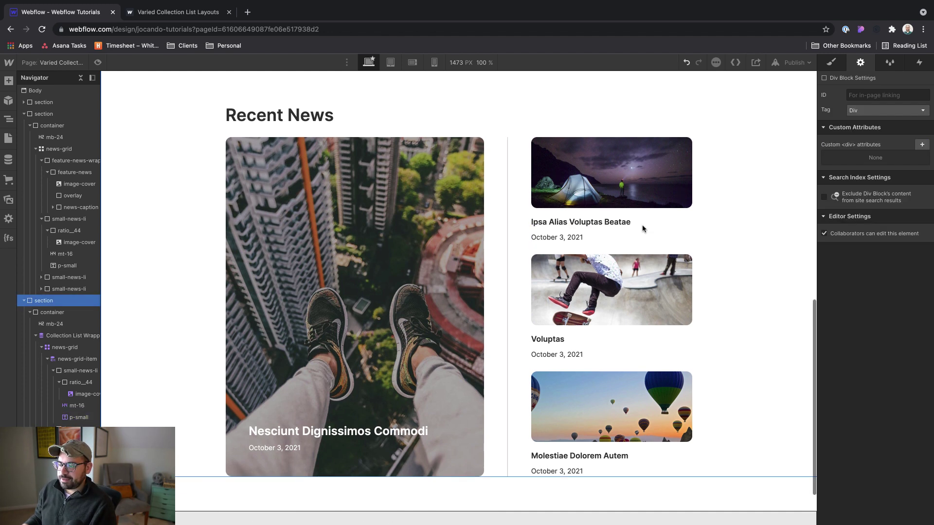
pyautogui.click(98, 62)
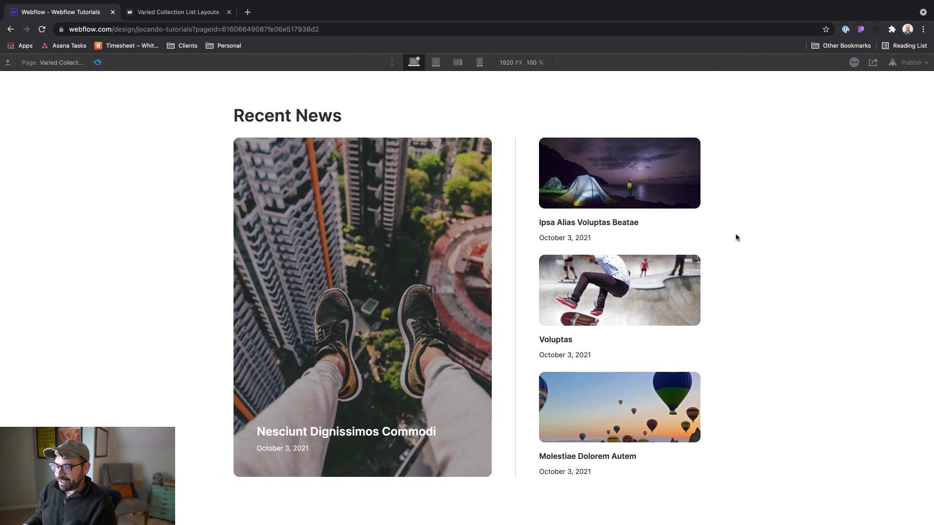
pyautogui.scroll(-10, 736, 237)
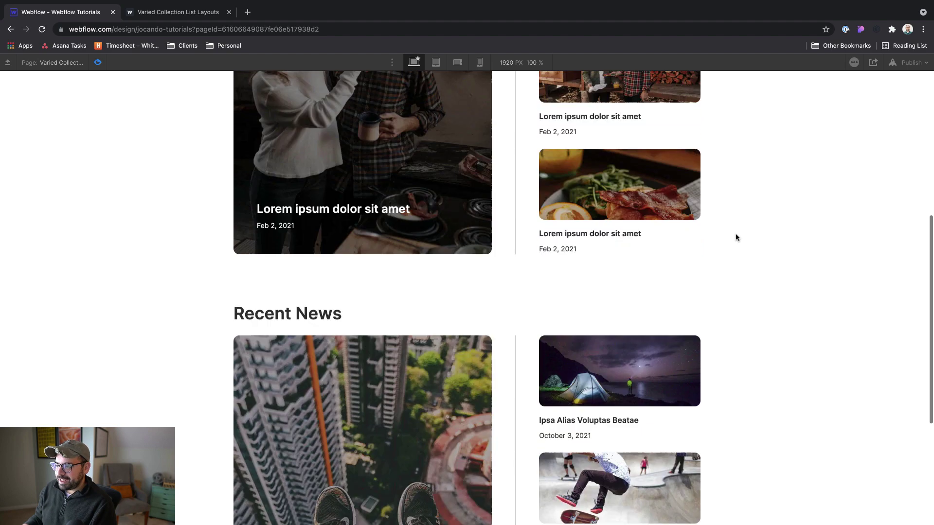
pyautogui.scroll(8, 736, 238)
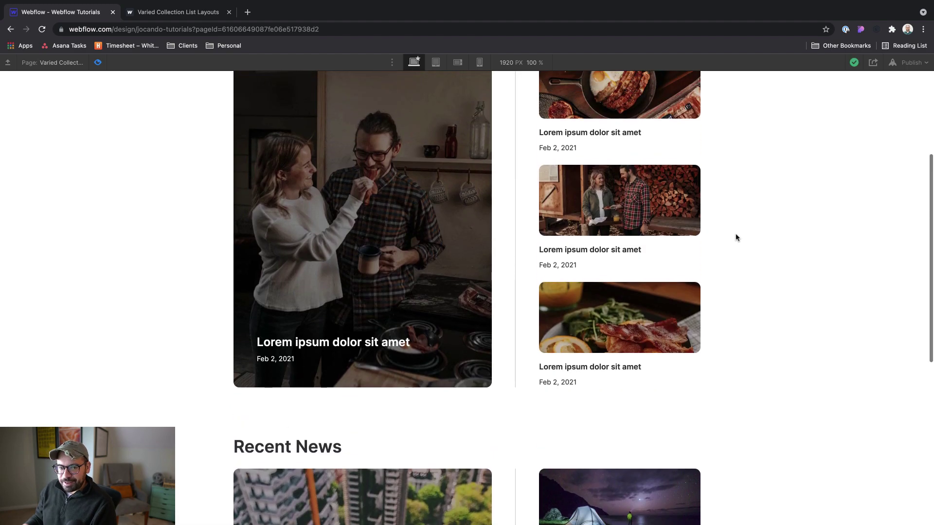
pyautogui.scroll(-9, 736, 237)
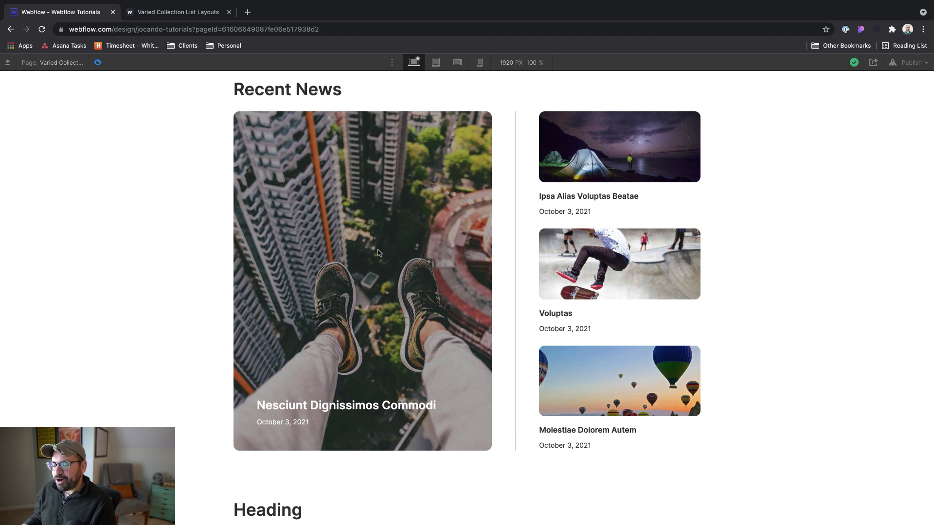
pyautogui.scroll(1, 379, 253)
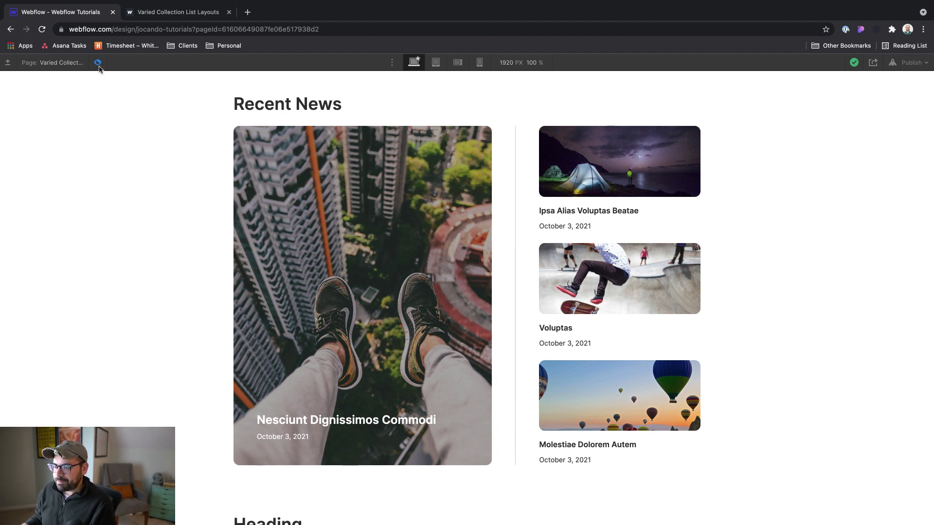
pyautogui.press('super+shift+p')
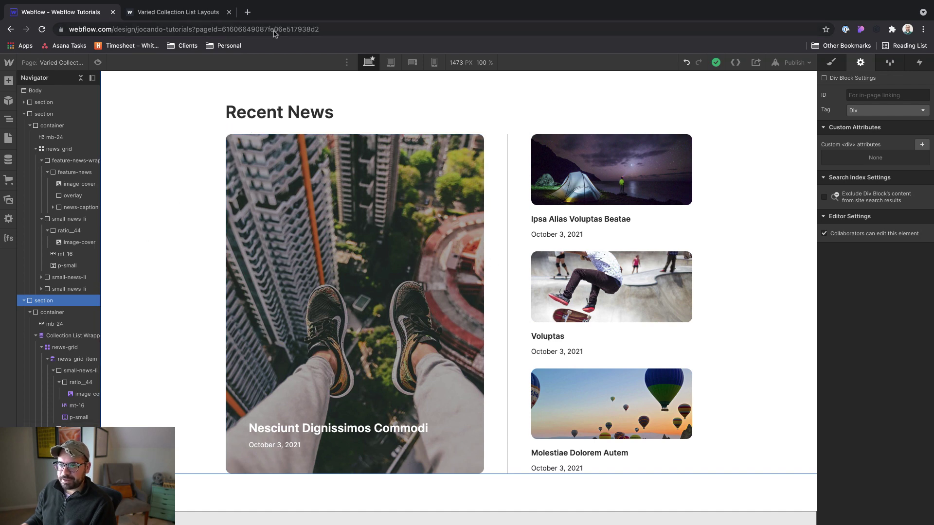
# Step: Compare with the live site, cut the Tablet news-caption padding to 28, then switch to Mobile Landscape
pyautogui.click(228, 19)
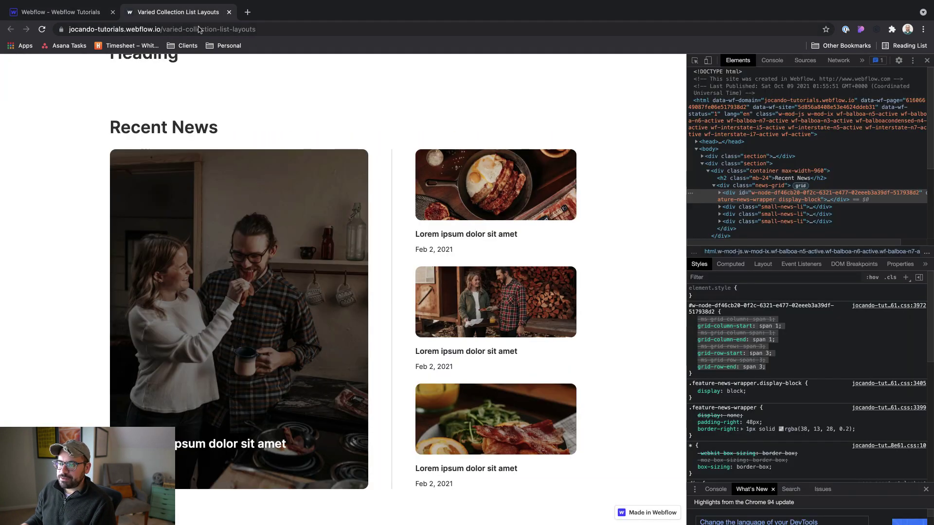
pyautogui.click(80, 16)
pyautogui.click(386, 64)
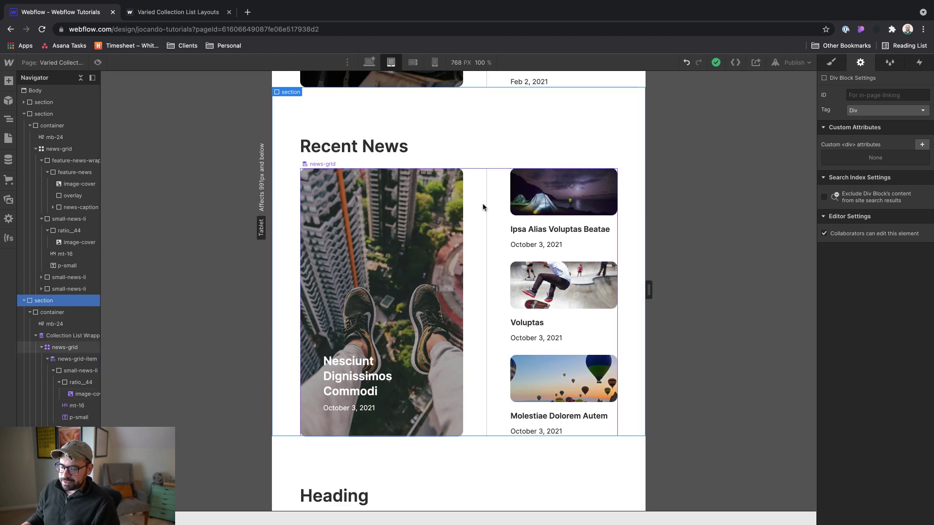
pyautogui.click(346, 281)
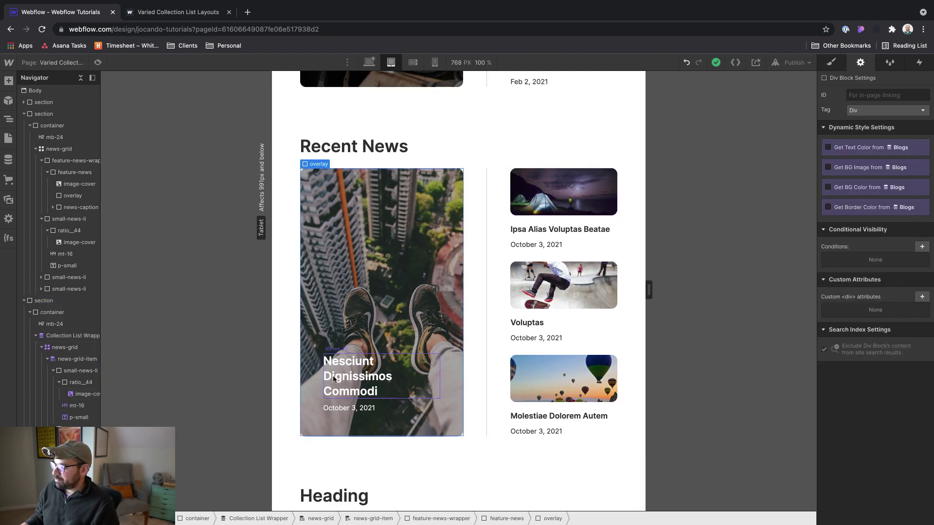
pyautogui.click(316, 382)
pyautogui.press('s')
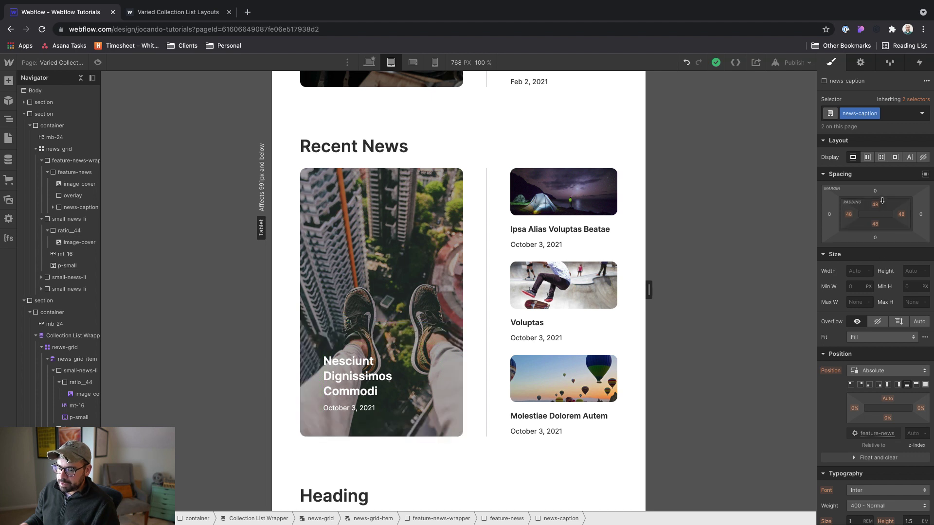
pyautogui.moveTo(882, 200); pyautogui.dragTo(882, 193)
pyautogui.hotkey('shift', '3')
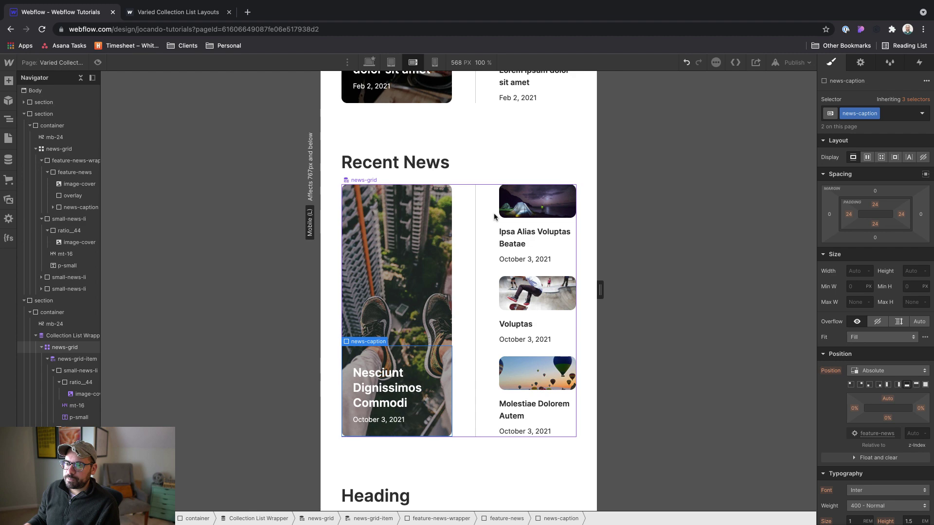
pyautogui.click(248, 12)
pyautogui.write('csss')
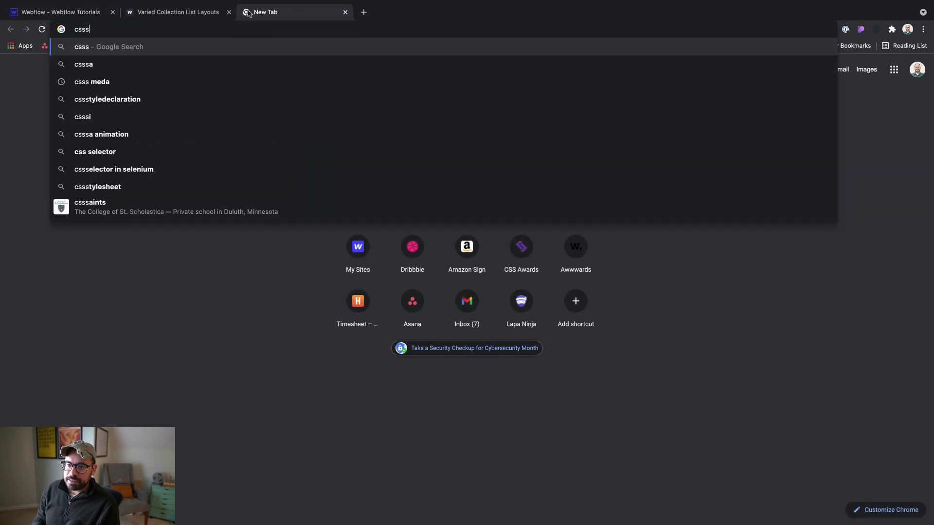
pyautogui.press('BackSpace')
pyautogui.write('med')
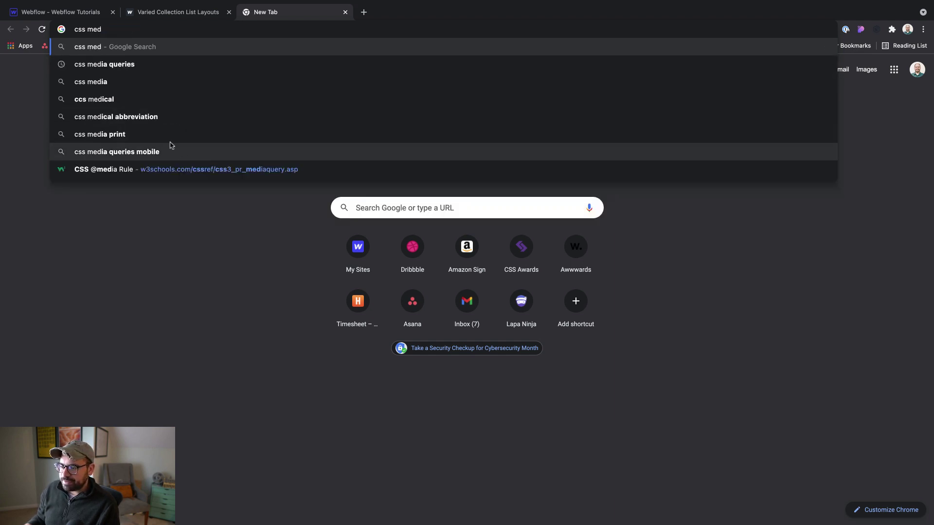
pyautogui.click(171, 170)
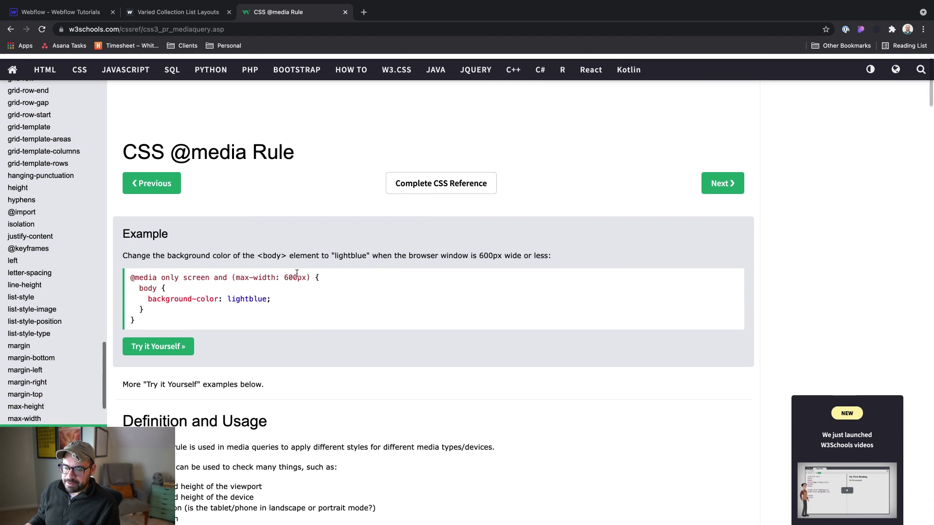
pyautogui.doubleClick(297, 278)
pyautogui.tripleClick(298, 277)
pyautogui.hotkey('ctrl', 'c')
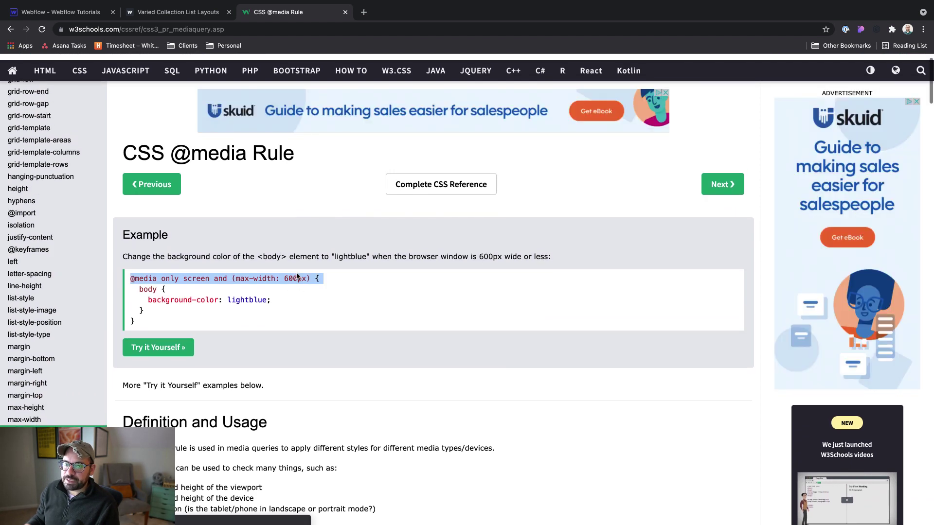
pyautogui.click(82, 12)
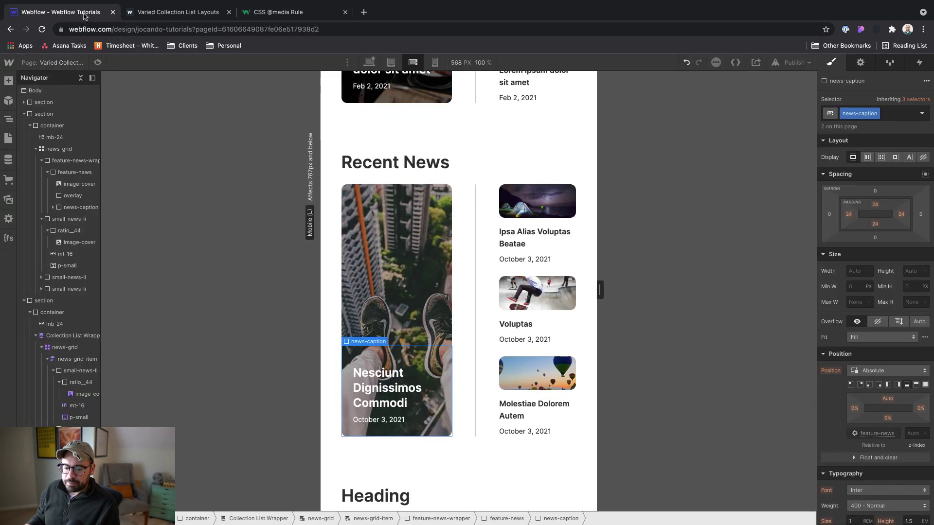
pyautogui.scroll(-1, 58, 235)
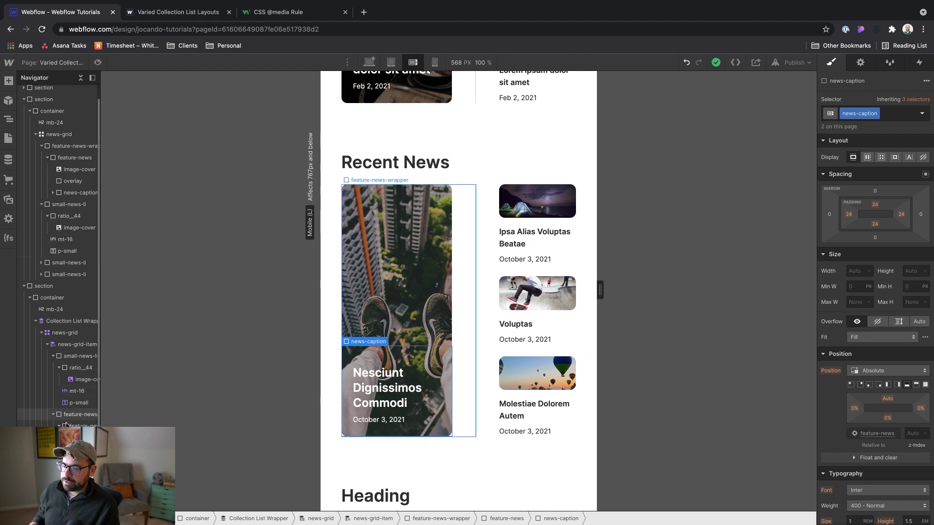
pyautogui.click(118, 380)
pyautogui.doubleClick(119, 380)
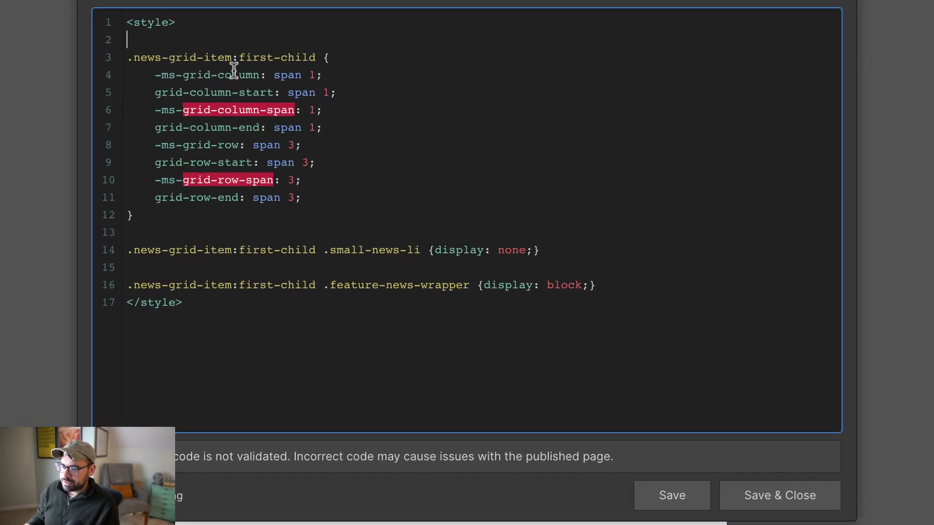
pyautogui.hotkey('ctrl', 'v')
pyautogui.click(623, 292)
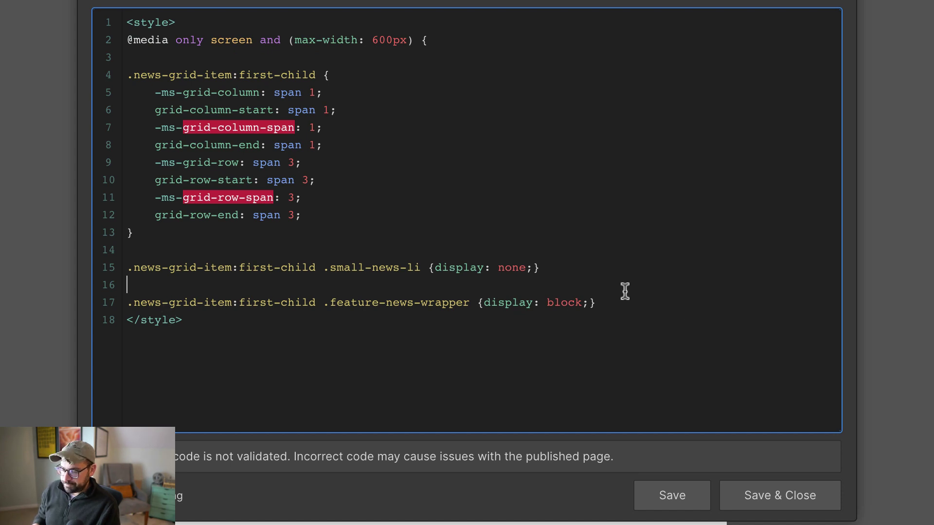
pyautogui.click(615, 299)
pyautogui.press('Return')
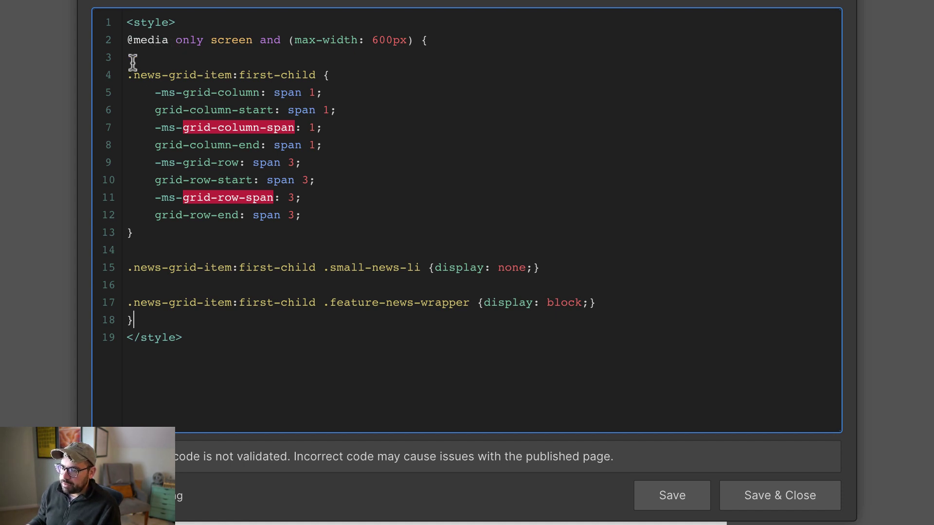
pyautogui.moveTo(132, 62); pyautogui.dragTo(669, 306)
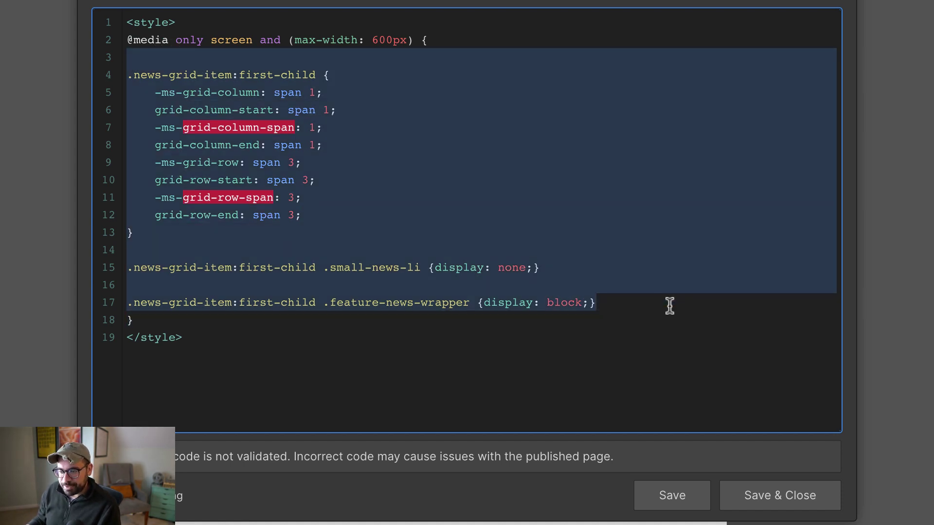
# Step: Change the query's max-width to min-width and delete the old 600 value
pyautogui.doubleClick(336, 40)
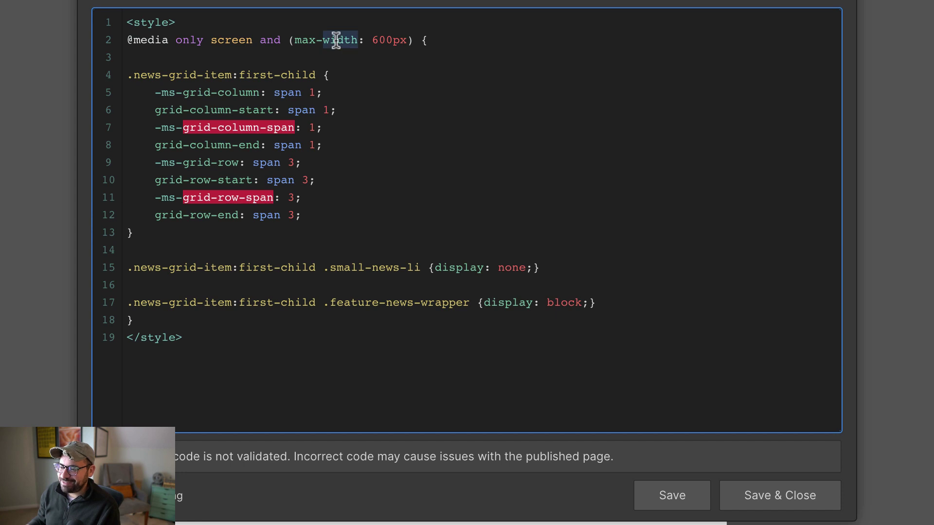
pyautogui.tripleClick(336, 40)
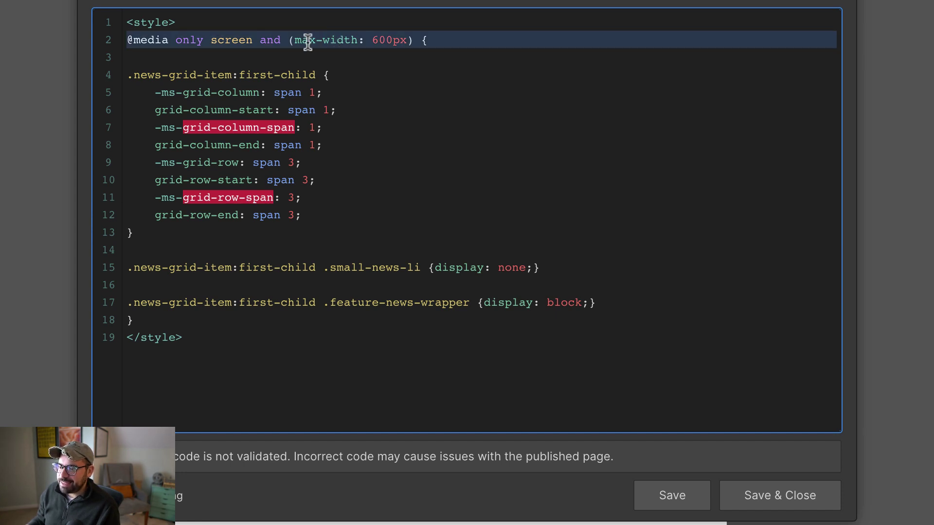
pyautogui.click(344, 40)
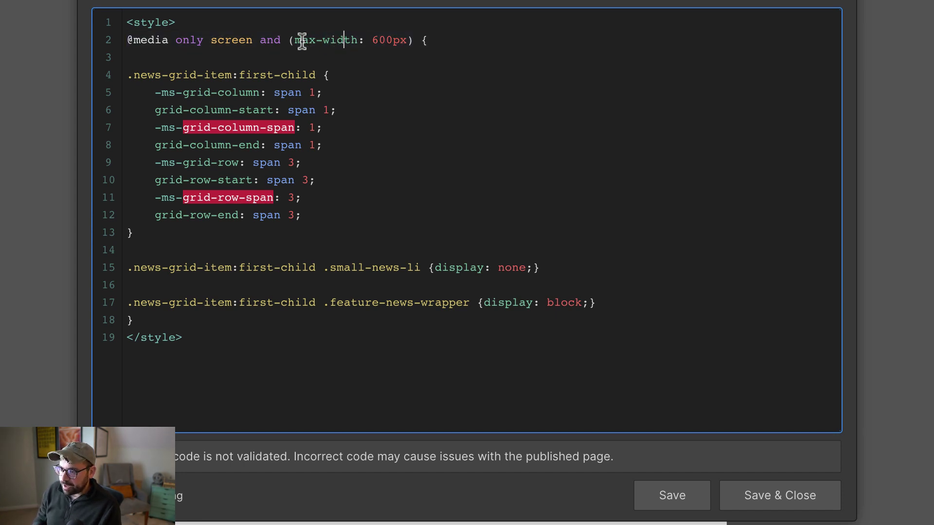
pyautogui.doubleClick(300, 40)
pyautogui.write('min')
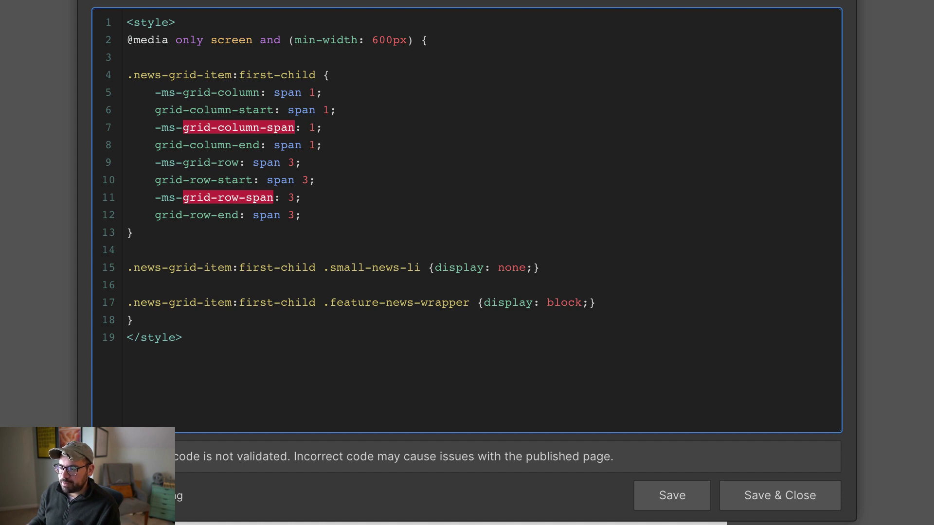
pyautogui.click(385, 39)
pyautogui.doubleClick(385, 39)
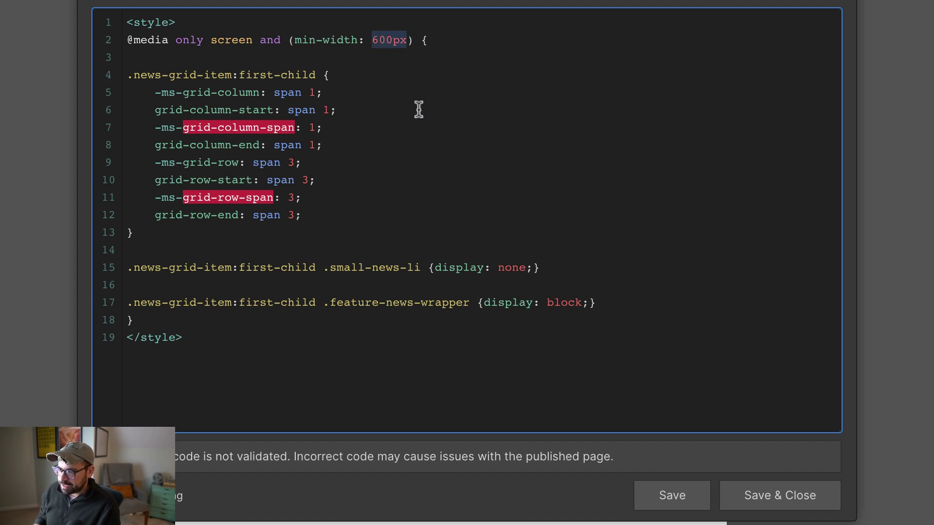
pyautogui.press('Right')
pyautogui.press('Left')
pyautogui.press('BackSpace')
pyautogui.press('BackSpace')
pyautogui.press('BackSpace')
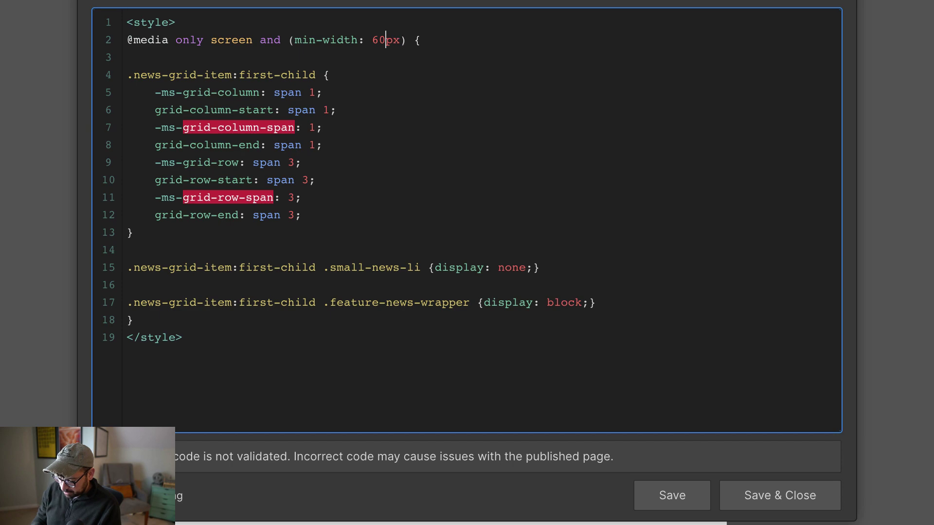
# Step: Enter 769px as the min-width, save, and widen the canvas preview to 768px
pyautogui.write('769')
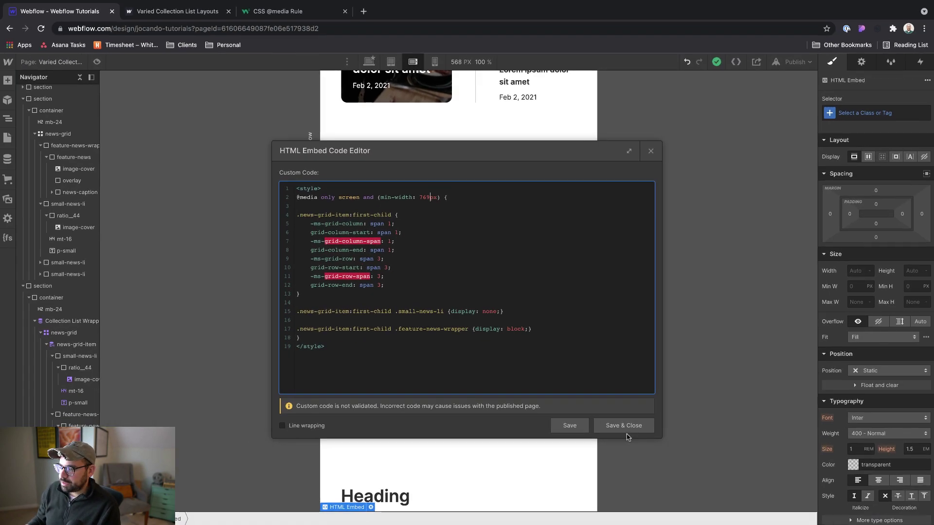
pyautogui.click(624, 427)
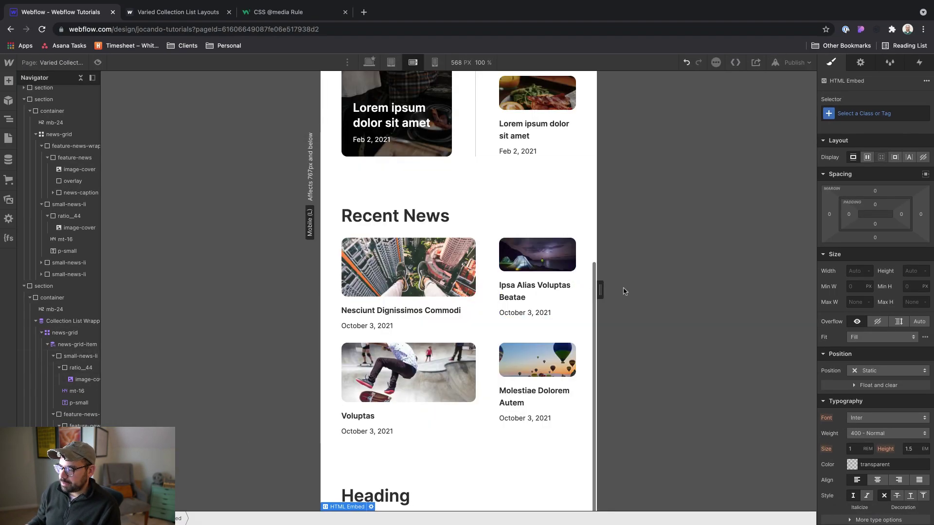
pyautogui.moveTo(603, 291); pyautogui.dragTo(874, 296)
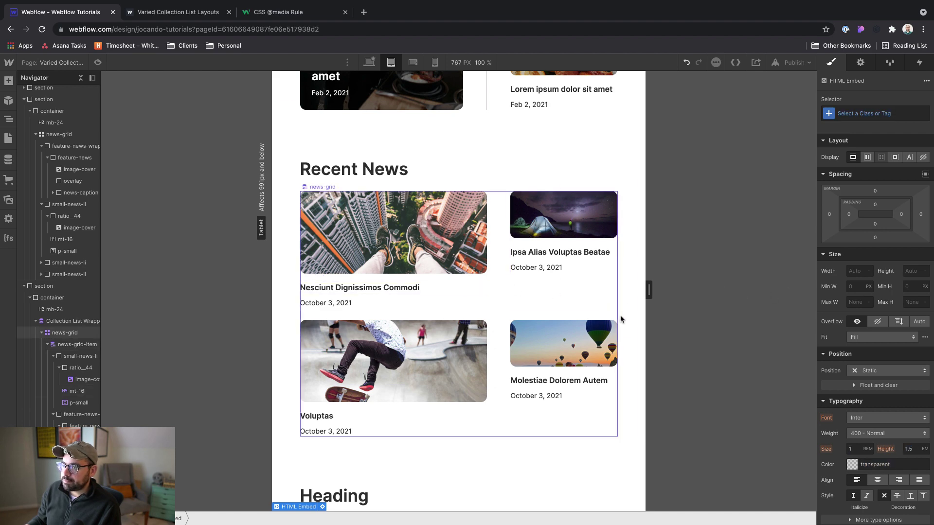
pyautogui.moveTo(649, 290)
pyautogui.mouseDown()
pyautogui.moveTo(703, 287)
pyautogui.moveTo(650, 288)
pyautogui.mouseUp()
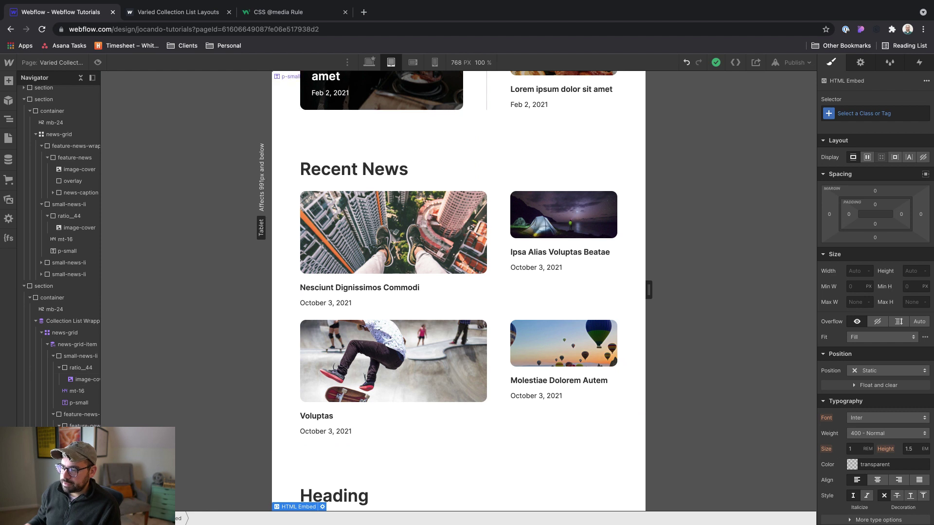
# Step: Change the embed's min-width breakpoint to 768px and save it
pyautogui.press('Return')
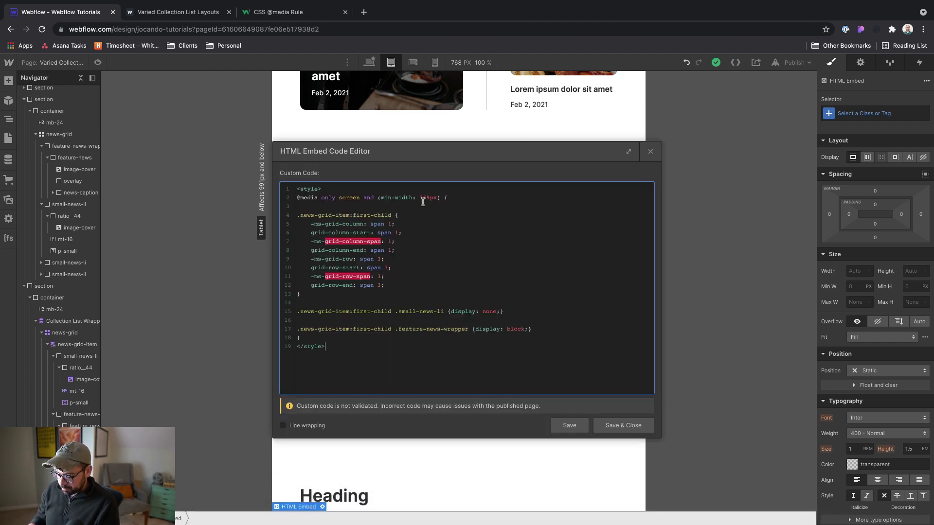
pyautogui.write('8')
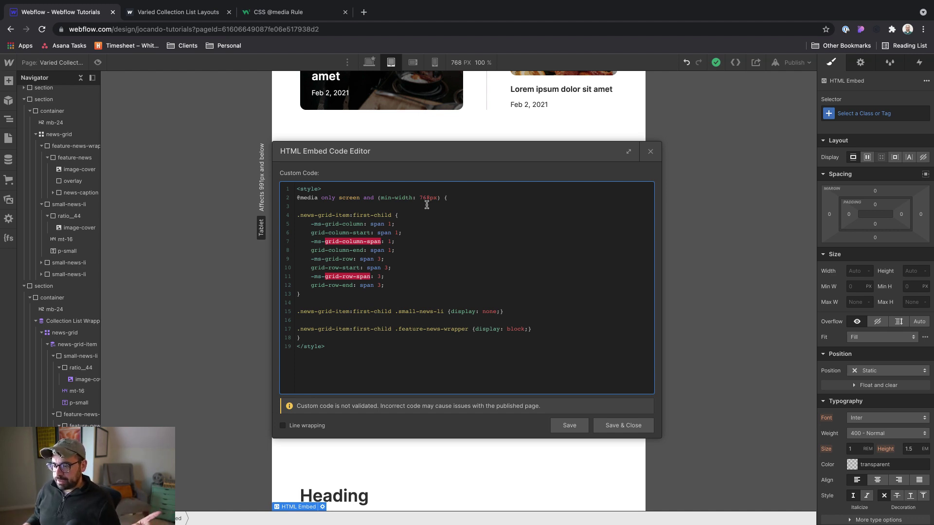
pyautogui.click(621, 424)
# Step: Preview the layout at desktop, tablet and then mobile landscape widths
pyautogui.click(369, 62)
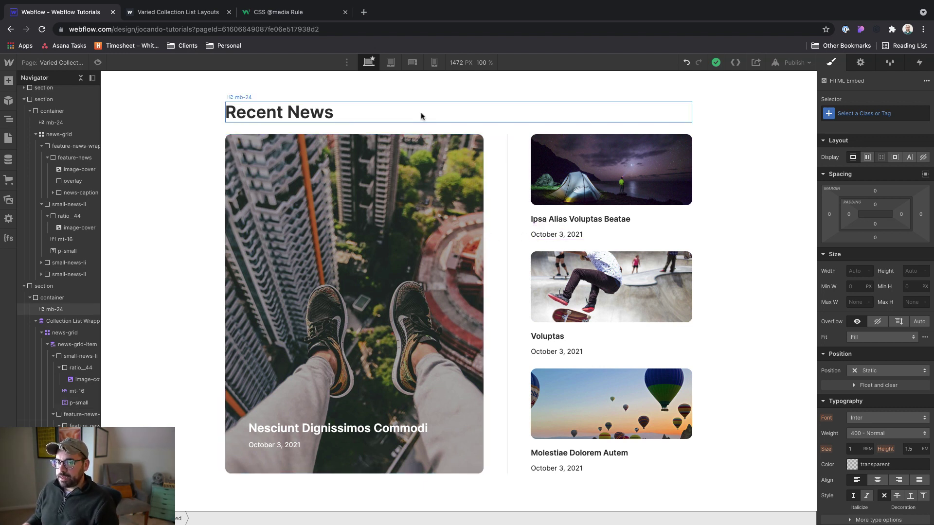
pyautogui.hotkey('shift', '2')
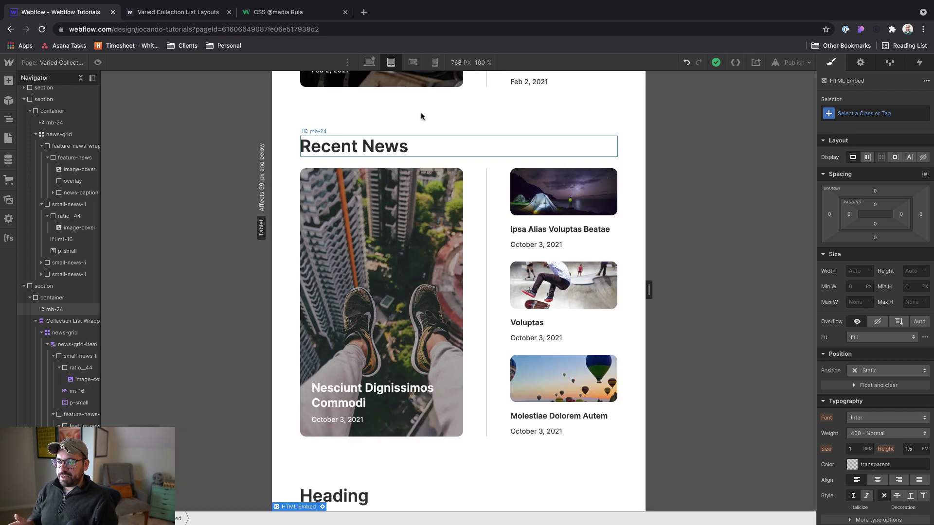
pyautogui.hotkey('shift', '3')
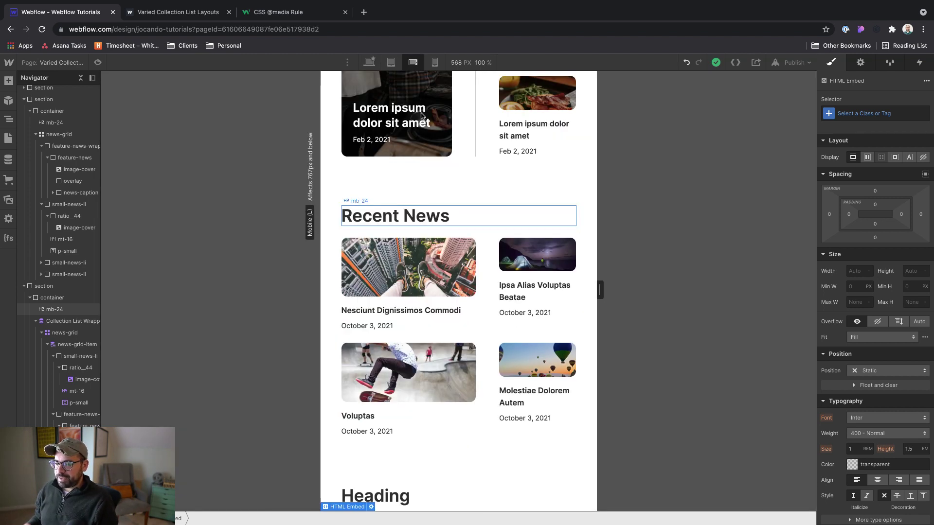
# Step: Remove the 1.75fr column from the news-grid collection list so one column remains
pyautogui.click(489, 271)
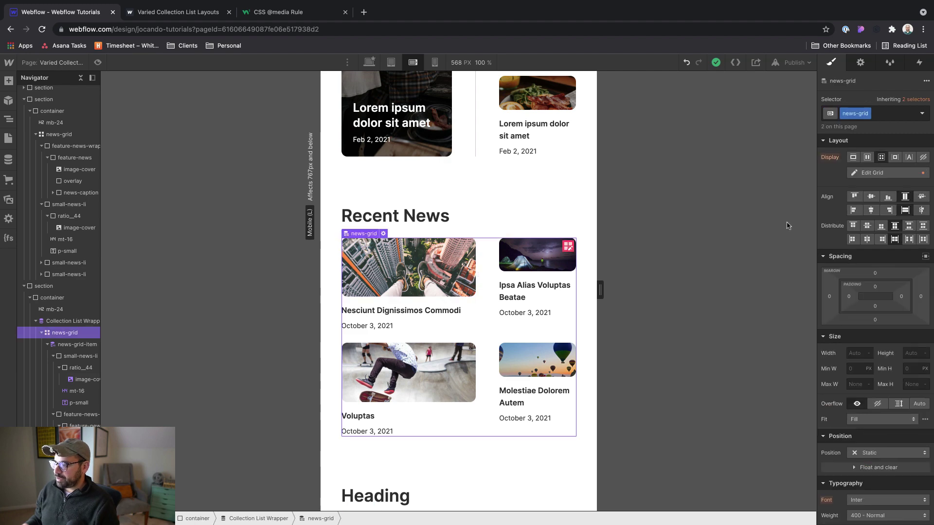
pyautogui.click(872, 173)
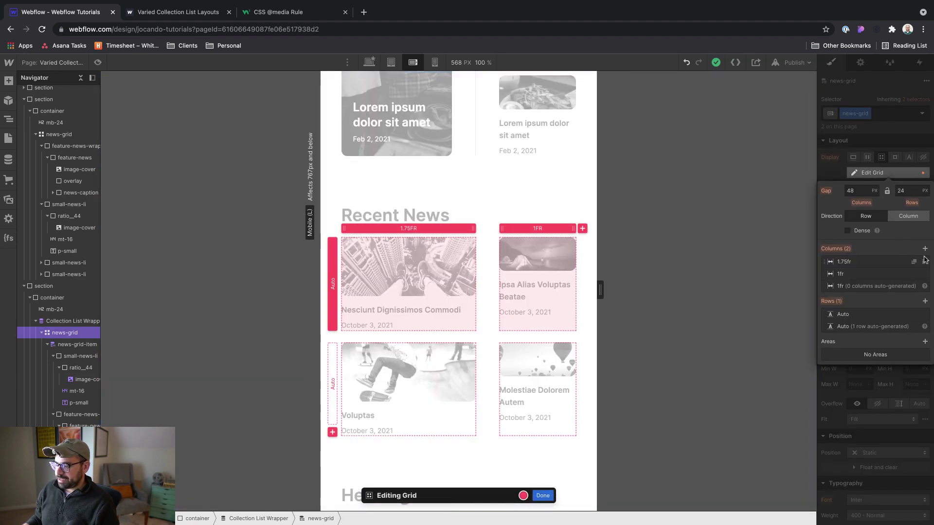
pyautogui.click(925, 261)
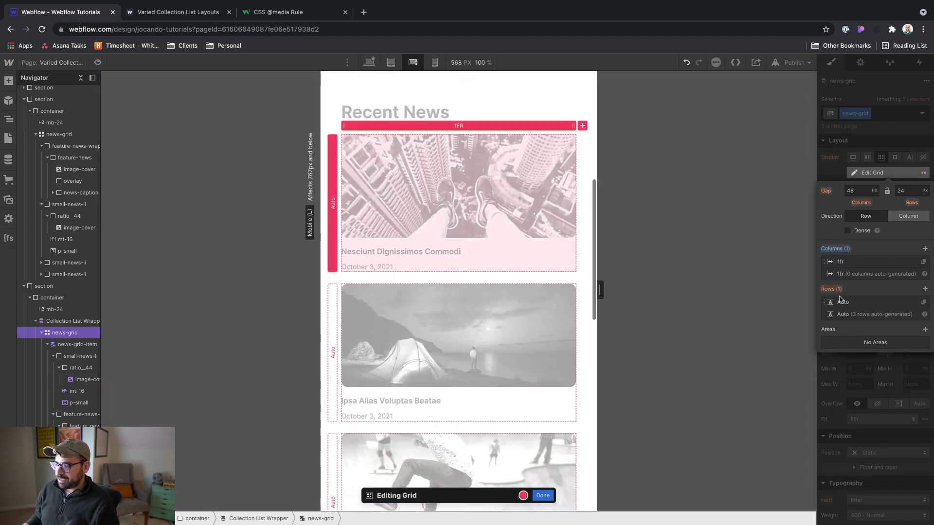
pyautogui.click(542, 496)
# Step: Select the section containing Recent News and scroll to review the single-column layout
pyautogui.click(586, 309)
pyautogui.scroll(-8, 584, 321)
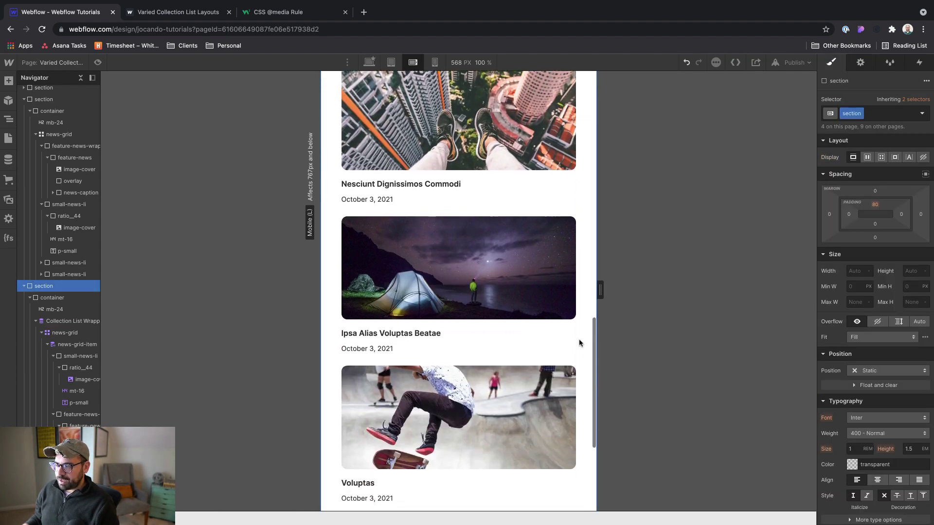
pyautogui.scroll(9, 579, 343)
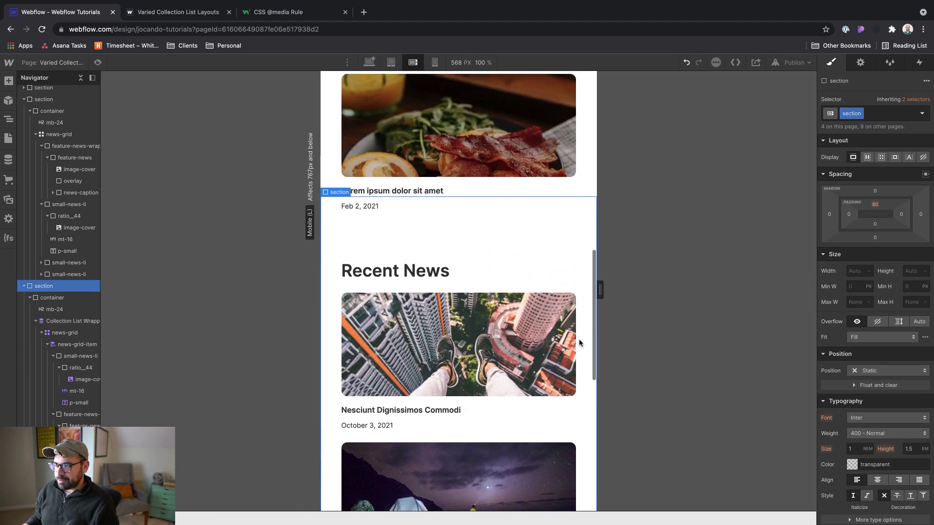
pyautogui.scroll(-9, 579, 343)
pyautogui.scroll(7, 580, 343)
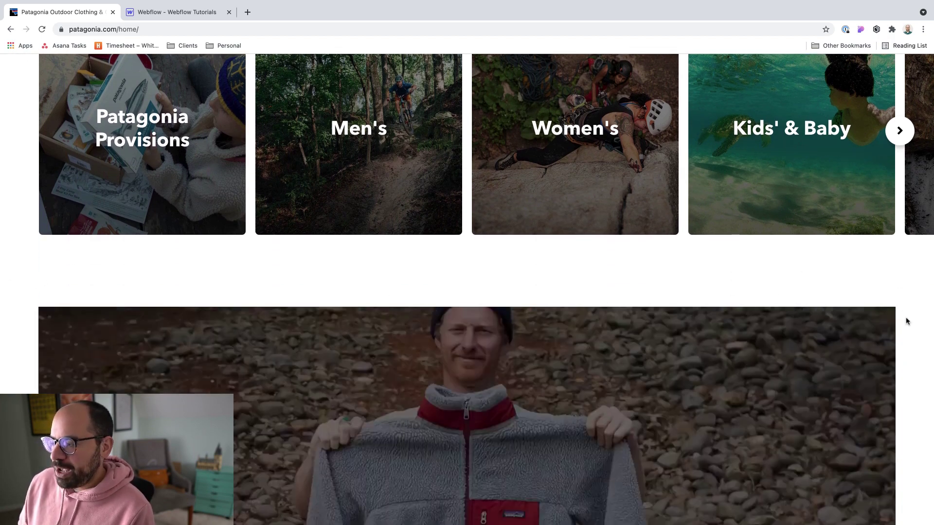
# Step: Scroll the Patagonia homepage to watch the sticky trade-in video banner, then return to Webflow Tutorials
pyautogui.scroll(-5, 667, 312)
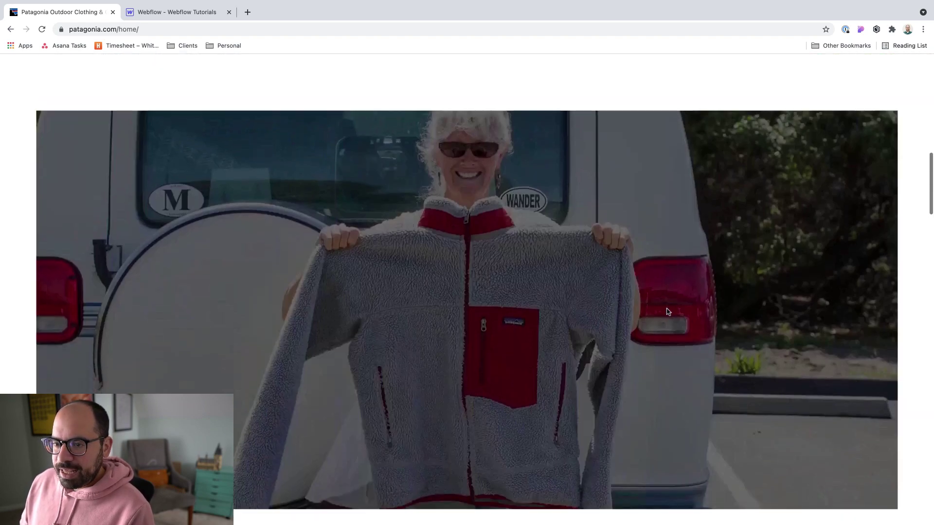
pyautogui.scroll(-3, 668, 312)
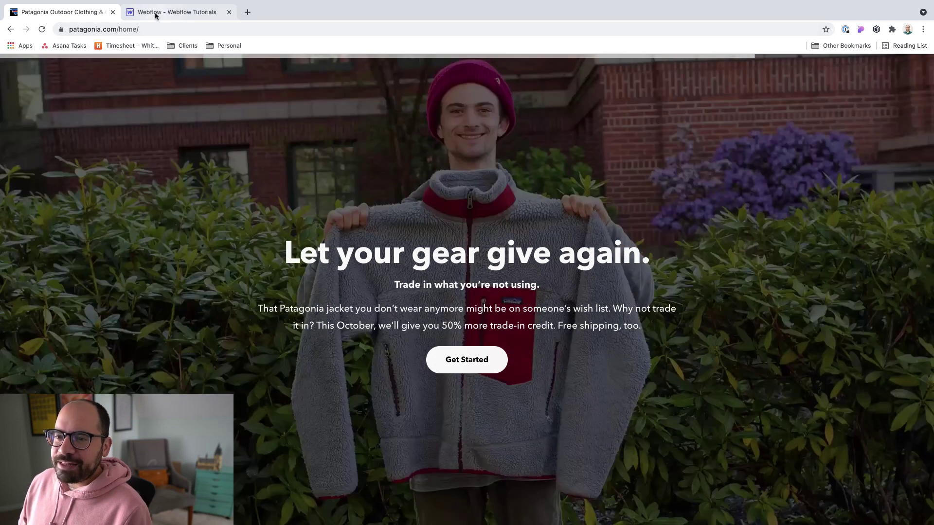
pyautogui.click(160, 14)
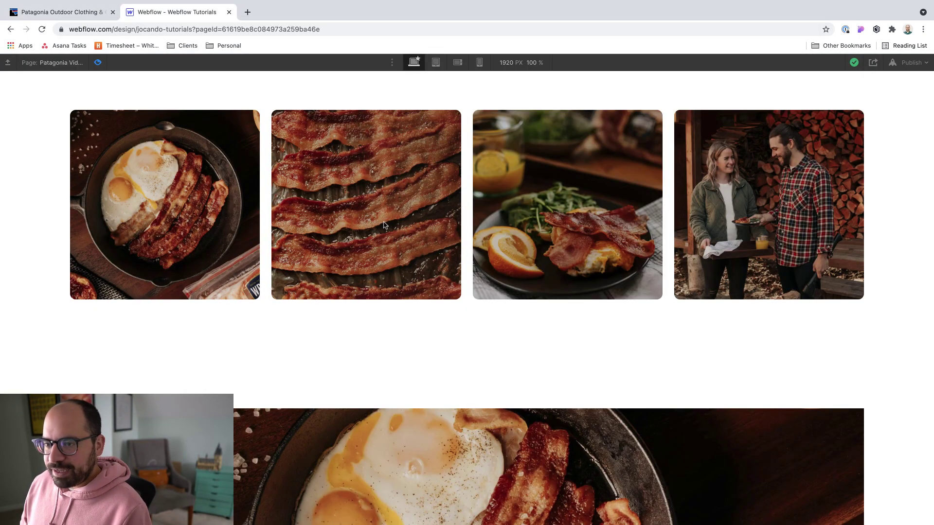
pyautogui.scroll(-5, 384, 224)
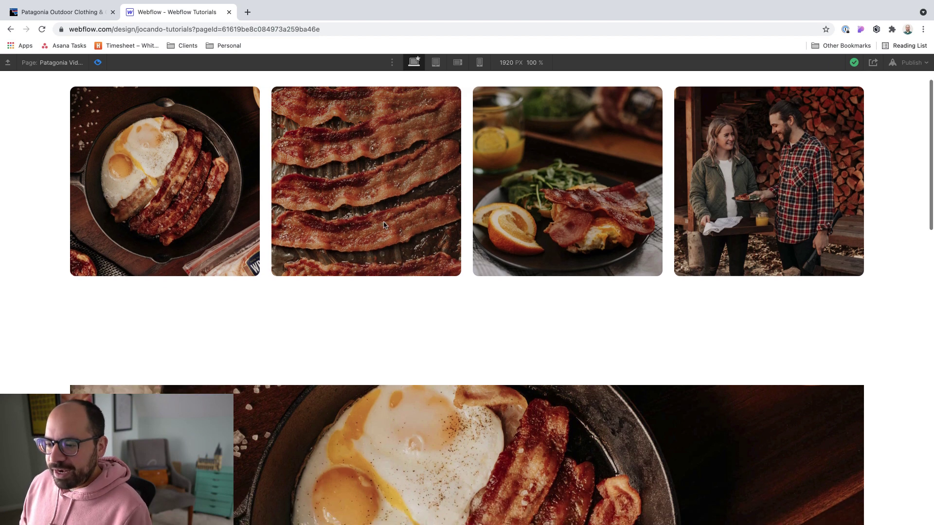
pyautogui.scroll(-5, 384, 225)
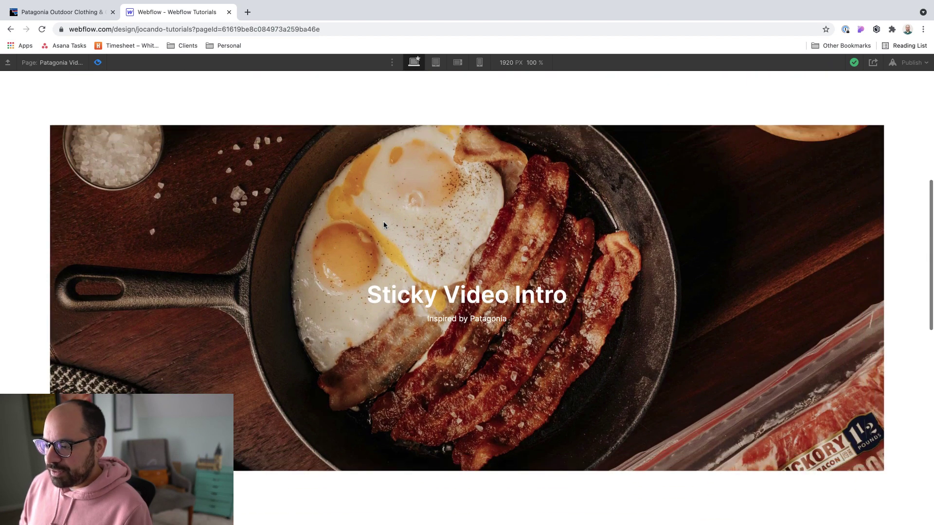
pyautogui.scroll(-5, 384, 224)
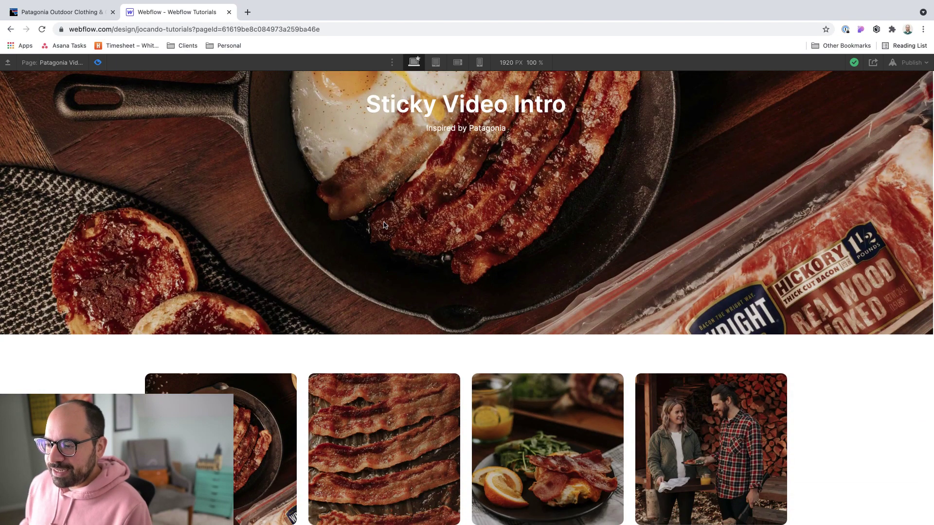
pyautogui.scroll(-5, 384, 225)
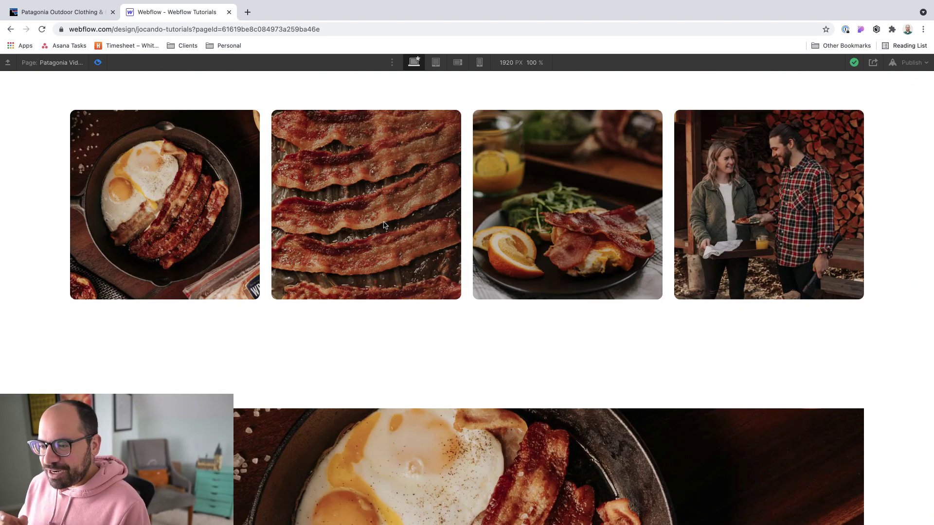